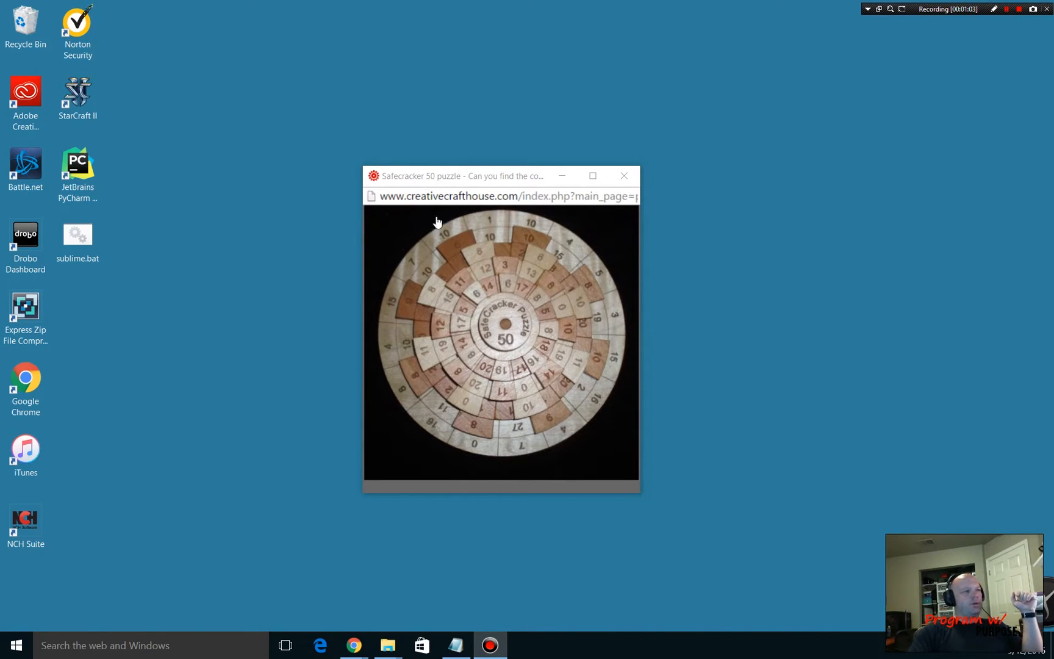
- View the Safecracker 50 puzzle image in Chrome alongside the PyCharm welcome screen
{"action": "left_click", "coordinate": [25, 169]}
- Launch PyCharm and start a new pure Python project from the welcome screen
{"action": "double_click", "coordinate": [95, 164]}
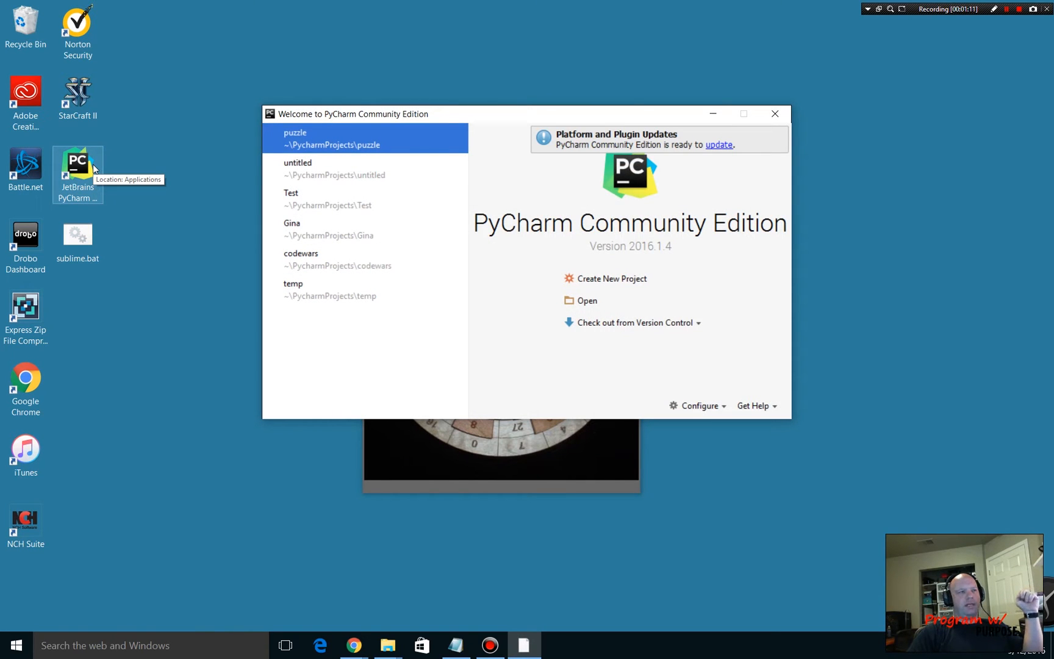
{"action": "left_click", "coordinate": [330, 289]}
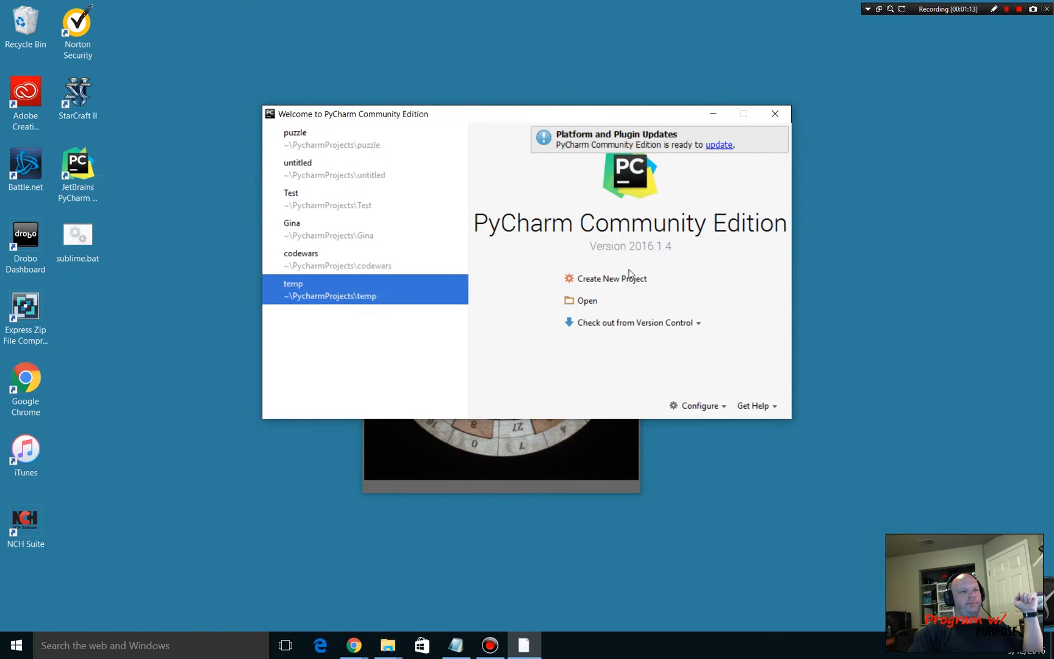
{"action": "left_click", "coordinate": [612, 278]}
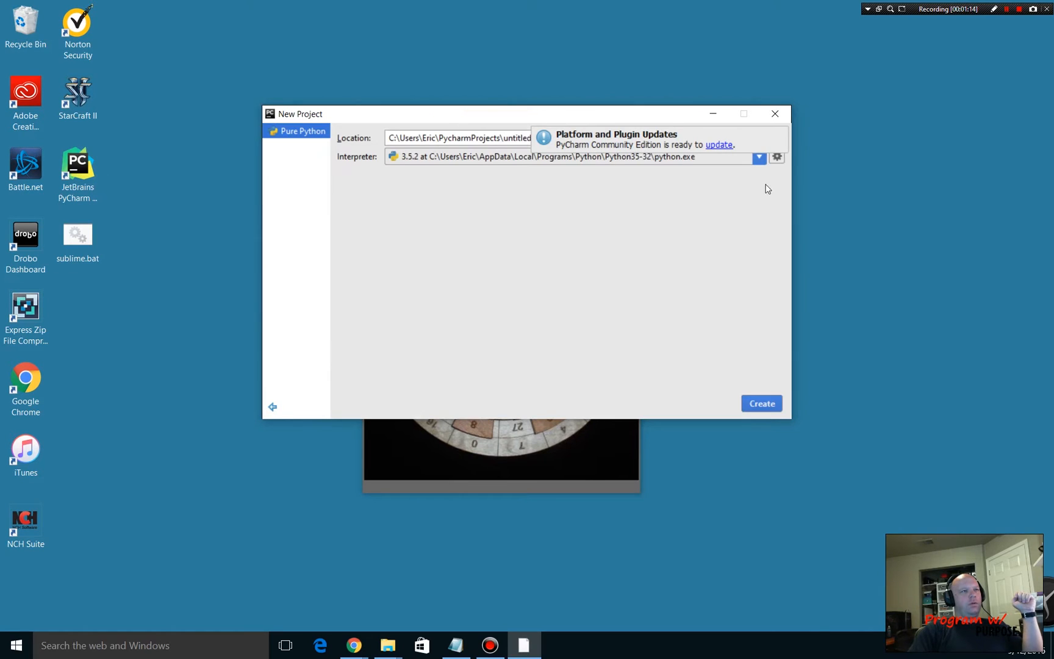
- Replace the default 'untitled' location name with 'puzzle1' and create the project
{"action": "left_click", "coordinate": [783, 131]}
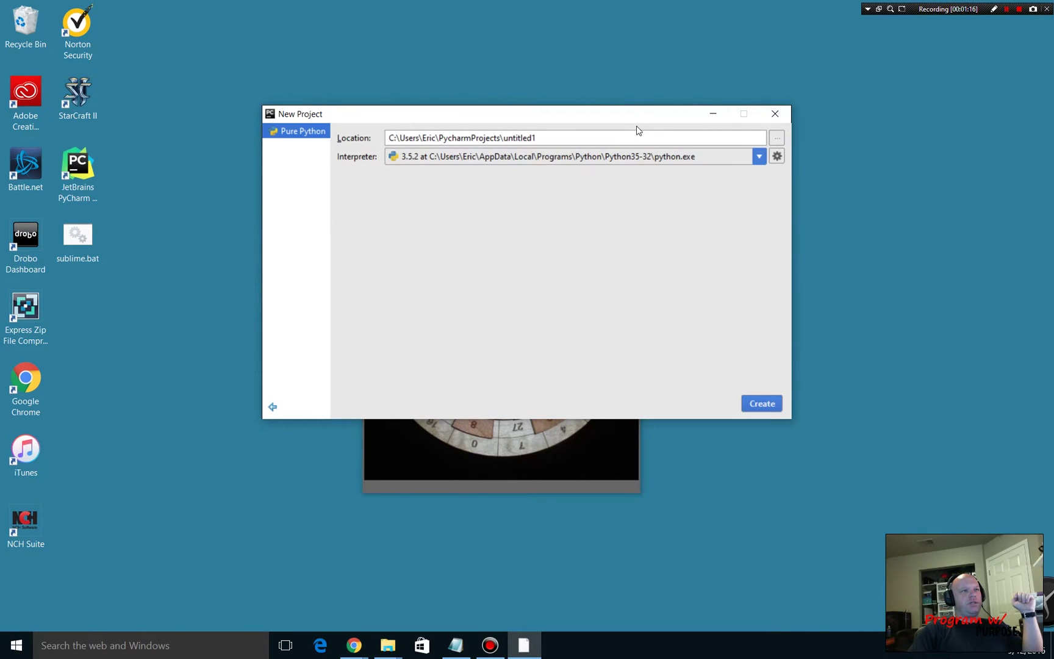
{"action": "left_click", "coordinate": [572, 138]}
{"action": "key", "text": "BackSpace"}
{"action": "key", "text": "BackSpace"}
{"action": "key", "text": "BackSpace"}
{"action": "key", "text": "BackSpace"}
{"action": "key", "text": "BackSpace"}
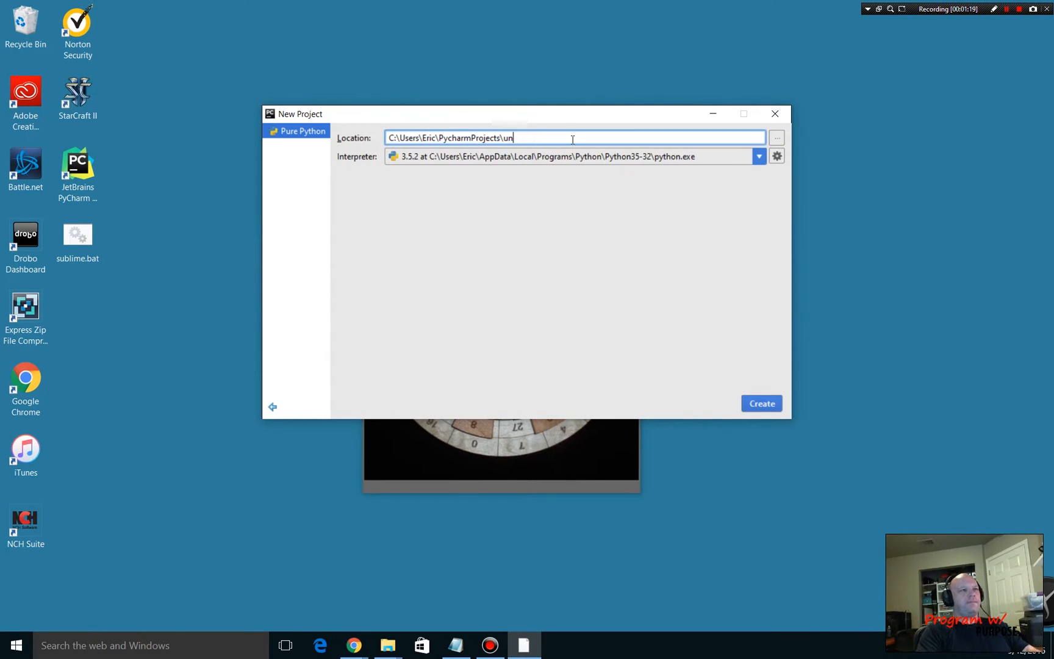
{"action": "key", "text": "BackSpace"}
{"action": "key", "text": "BackSpace"}
{"action": "type", "text": "pu"}
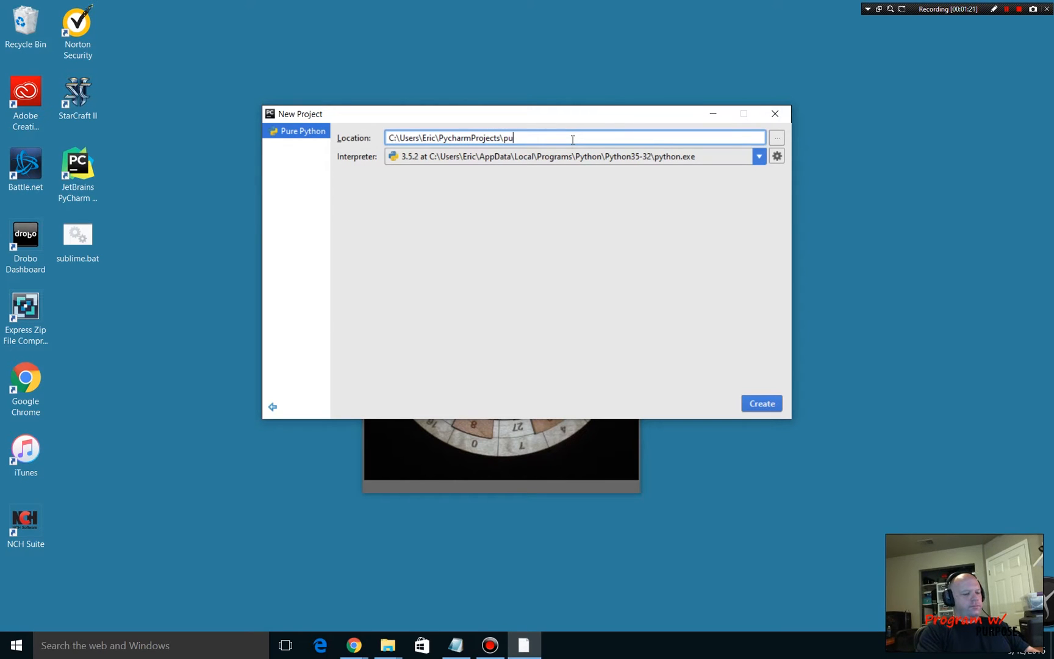
{"action": "type", "text": "zzle"}
{"action": "type", "text": "1"}
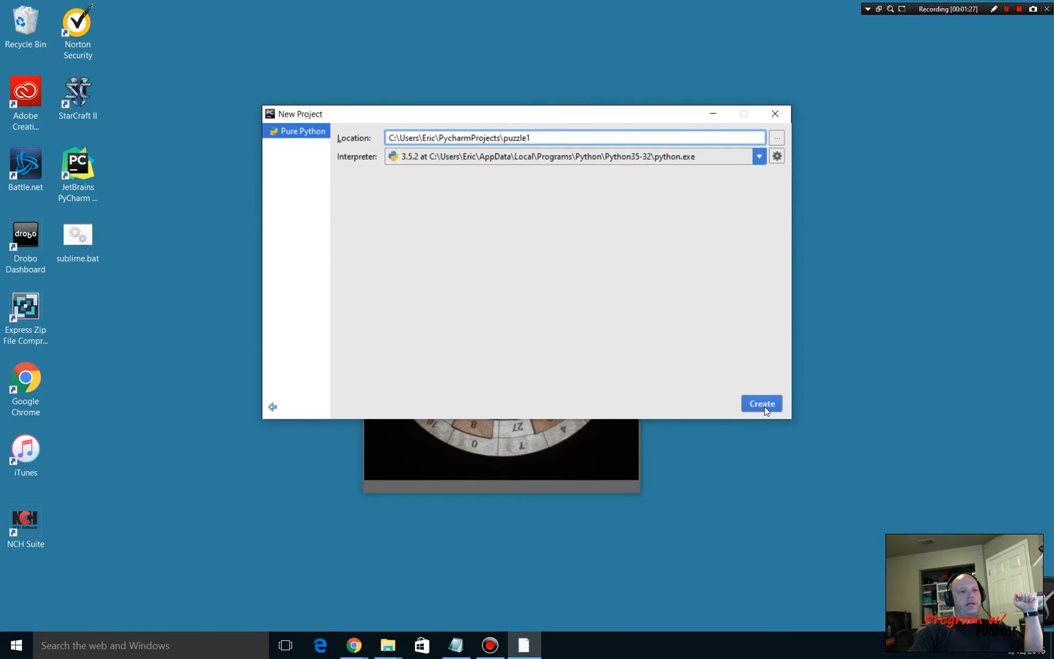
{"action": "left_click", "coordinate": [765, 405]}
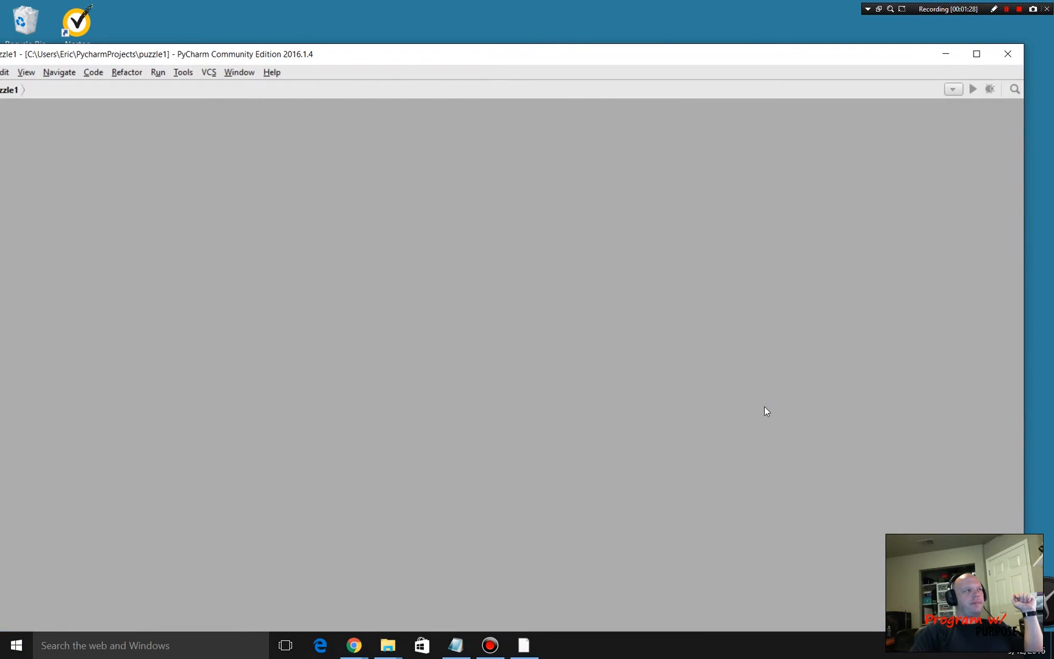
- Maximize the project window and create a new Python file named 'main', opening main.py
{"action": "left_click", "coordinate": [976, 54]}
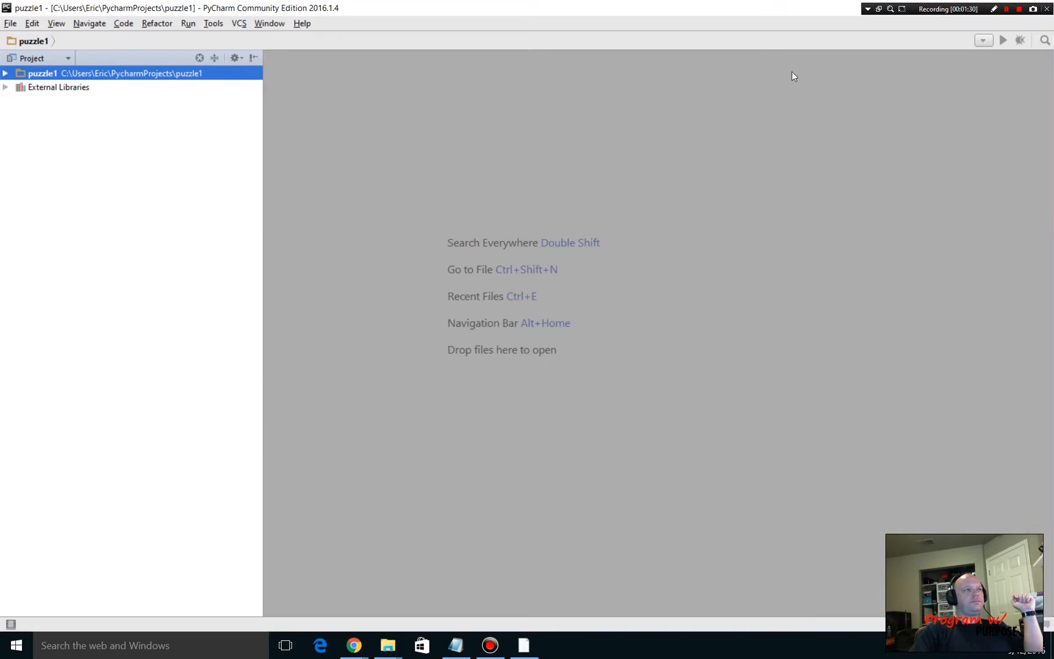
{"action": "left_click", "coordinate": [11, 23]}
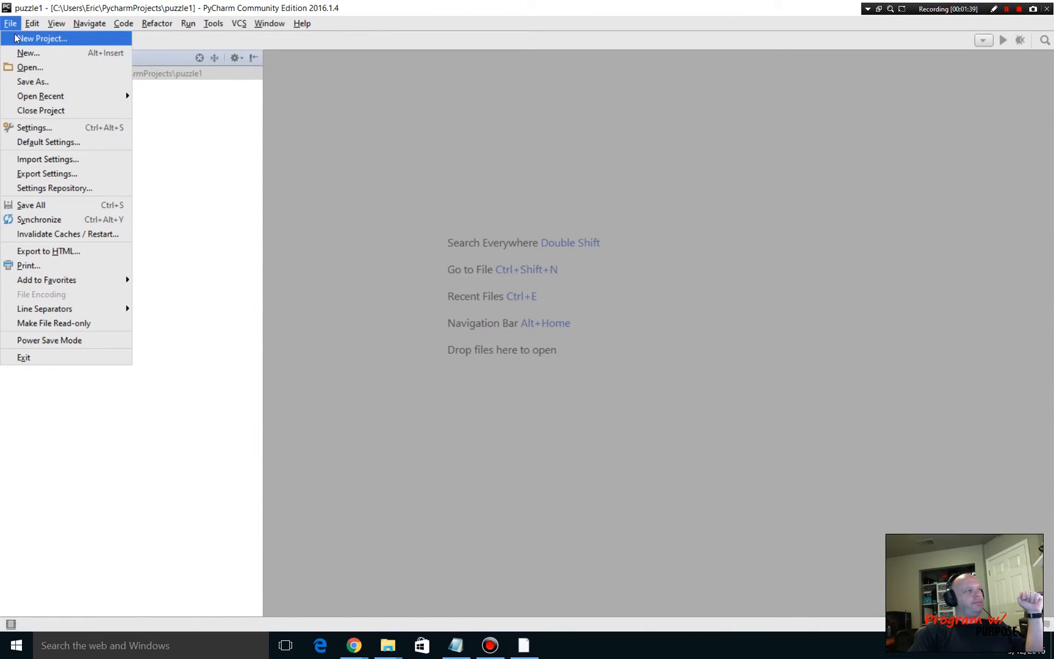
{"action": "left_click", "coordinate": [29, 53]}
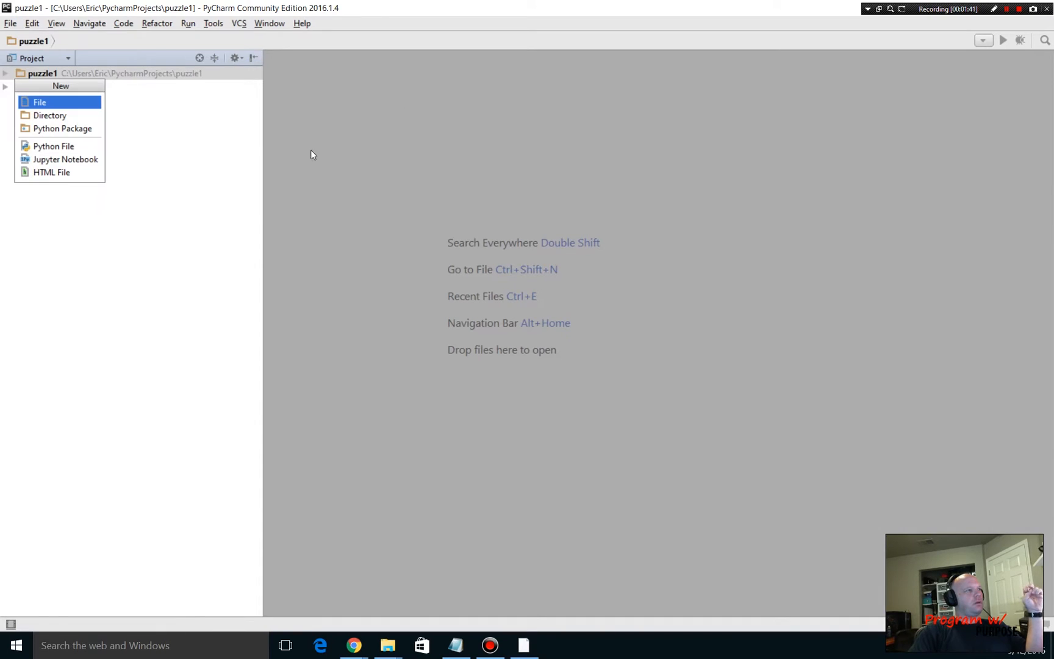
{"action": "left_click", "coordinate": [54, 145]}
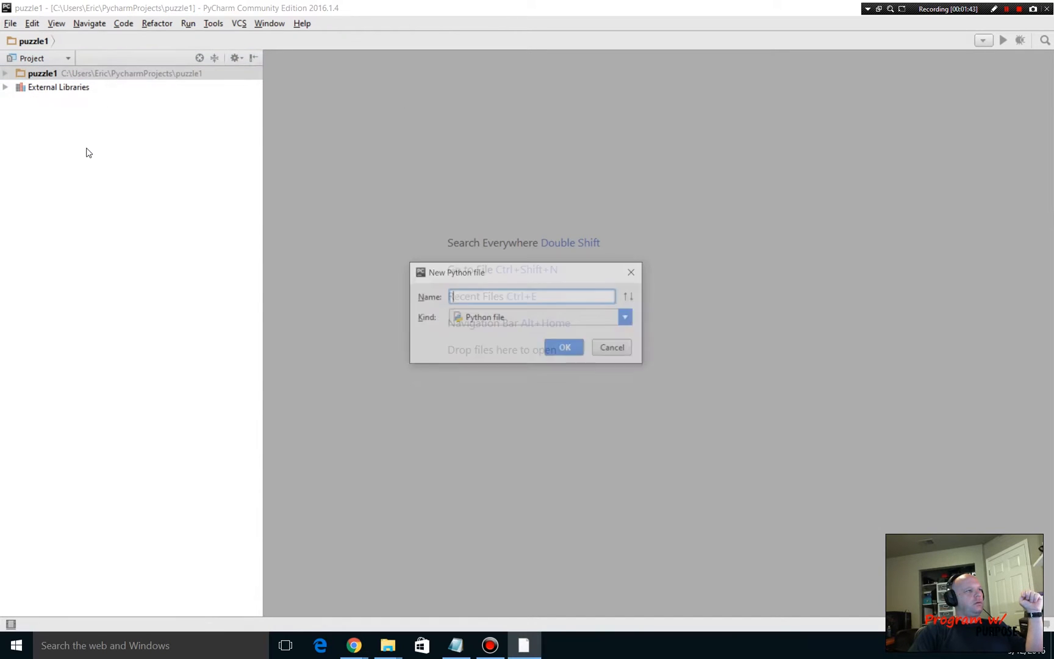
{"action": "type", "text": "m"}
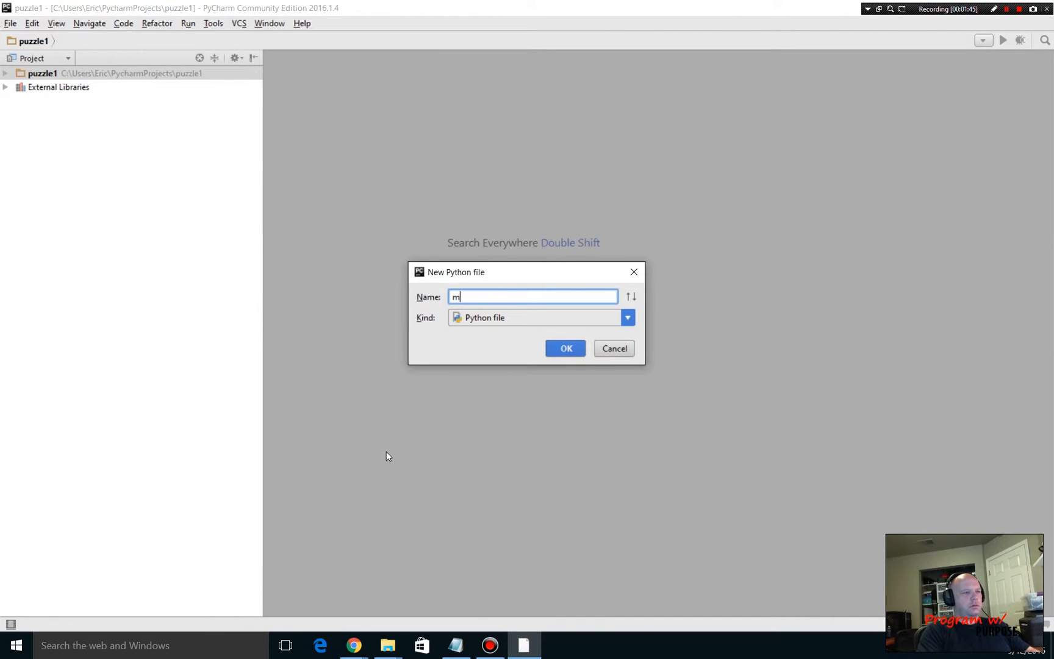
{"action": "type", "text": "ain"}
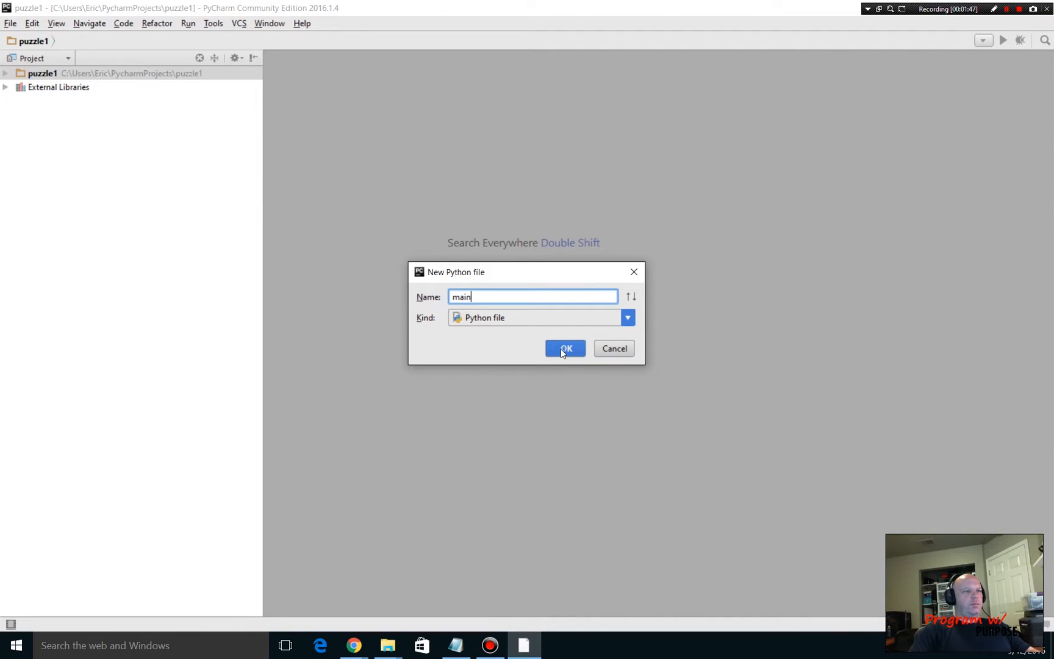
{"action": "left_click", "coordinate": [565, 348]}
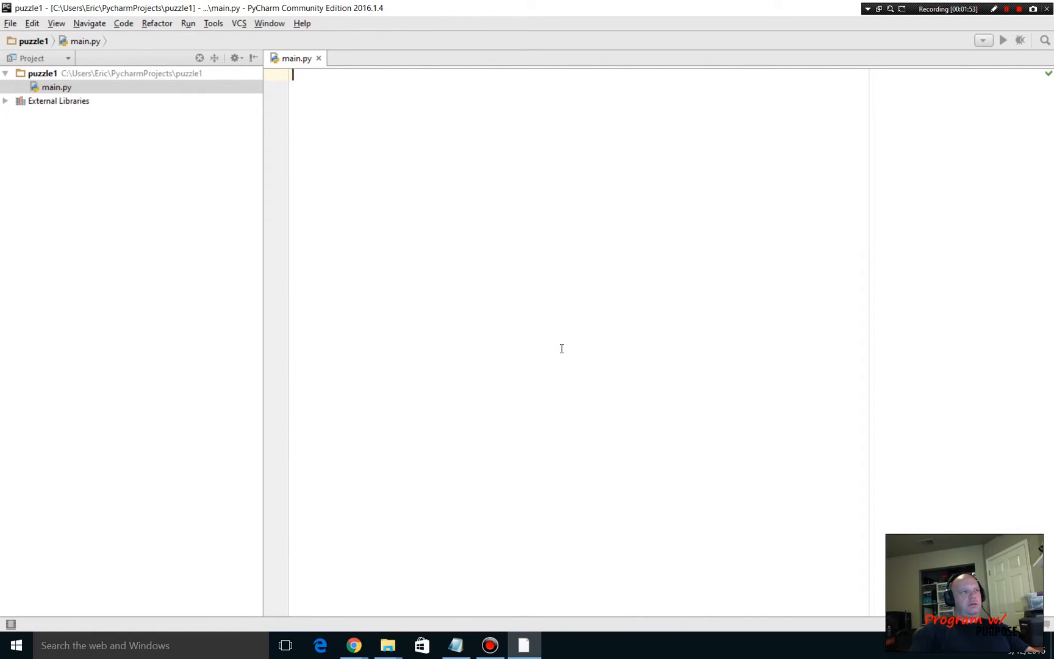
{"action": "key", "text": "alt+Tab"}
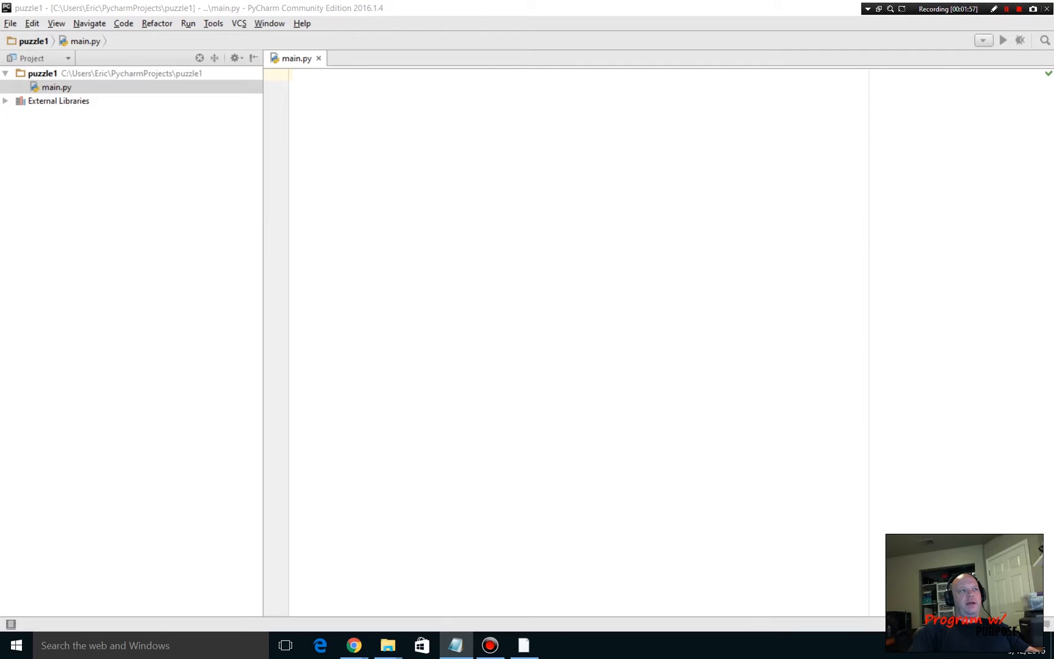
- Add blank lines and paste 'if __name__ == "__main__":' with an indented body line in main.py
{"action": "left_click", "coordinate": [311, 86]}
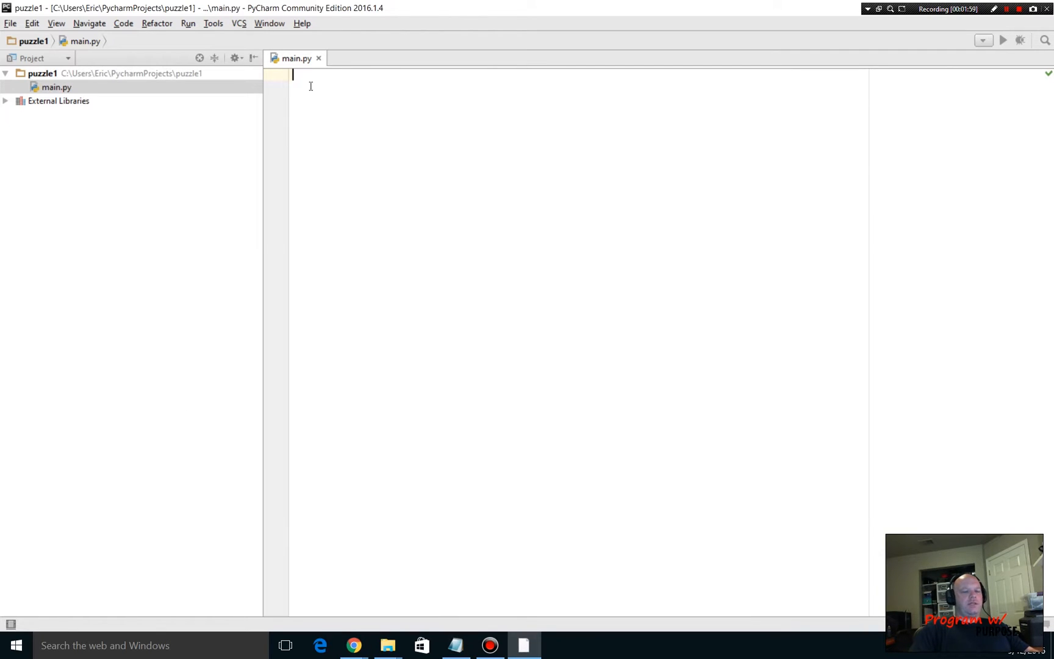
{"action": "key", "text": "Return"}
{"action": "key", "text": "Return"}
{"action": "key", "text": "Return"}
{"action": "key", "text": "Return"}
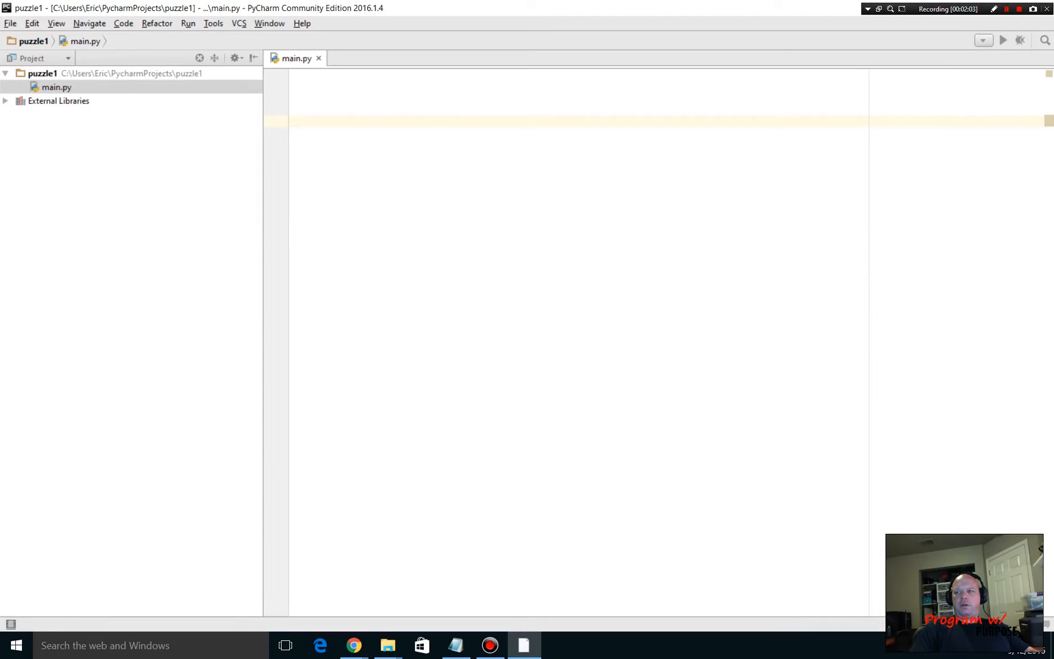
{"action": "key", "text": "alt+Tab"}
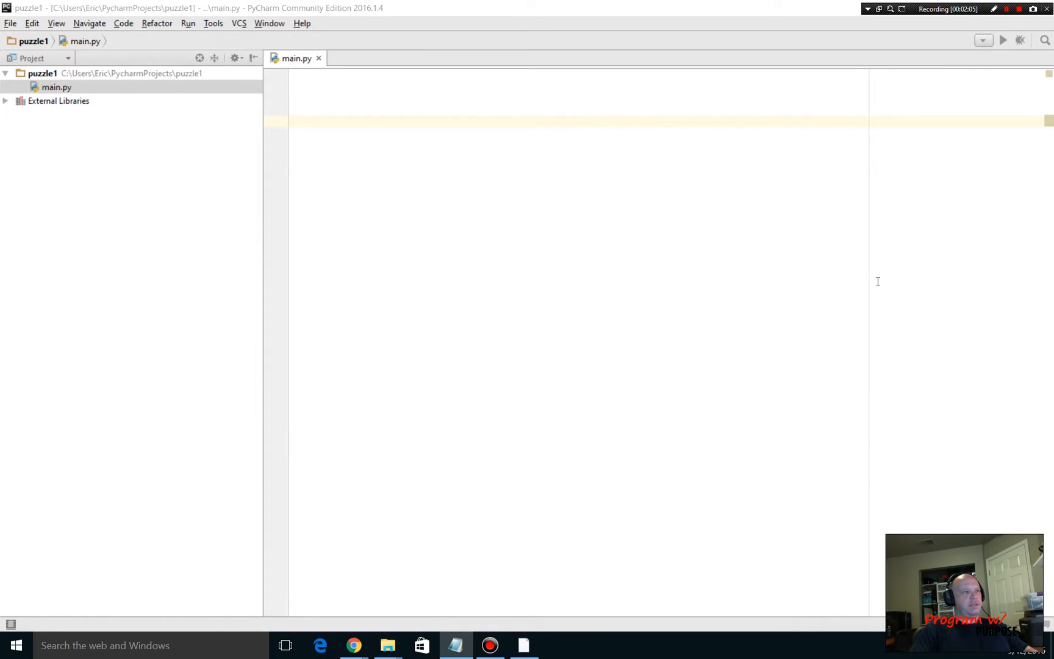
{"action": "type", "text": "if __name__ == \"__main__\":"}
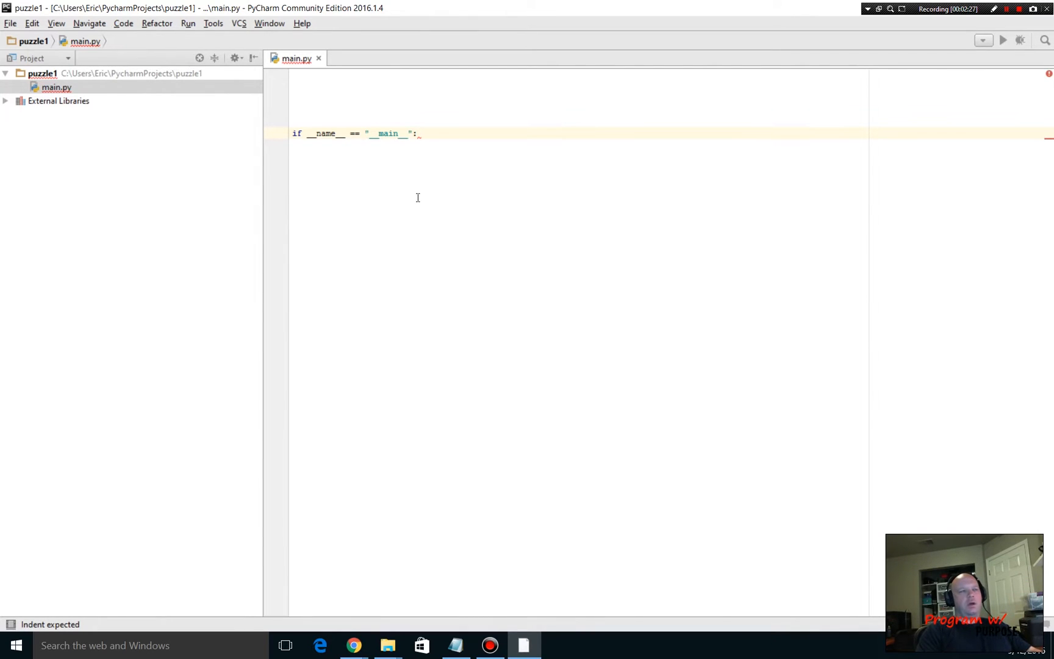
{"action": "key", "text": "Return"}
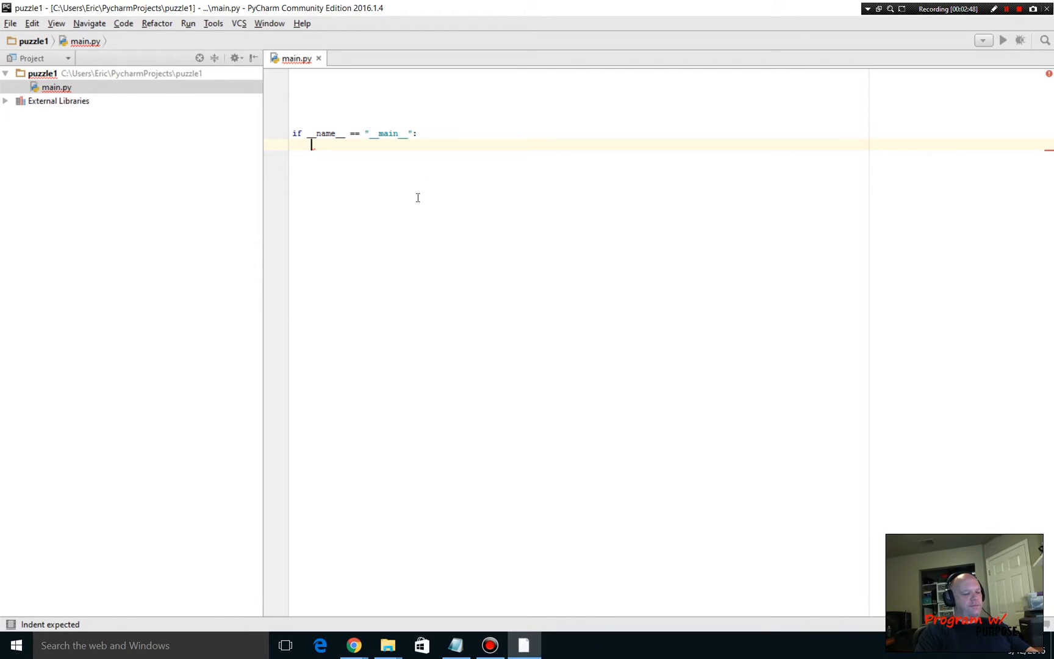
{"action": "type", "text": "row"}
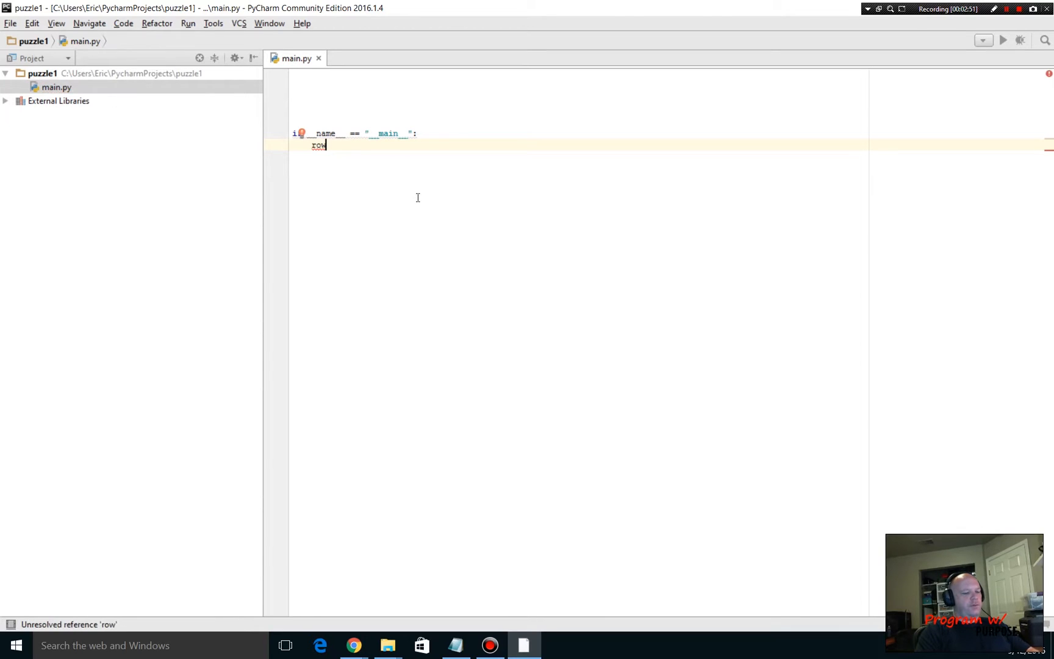
{"action": "type", "text": "0"}
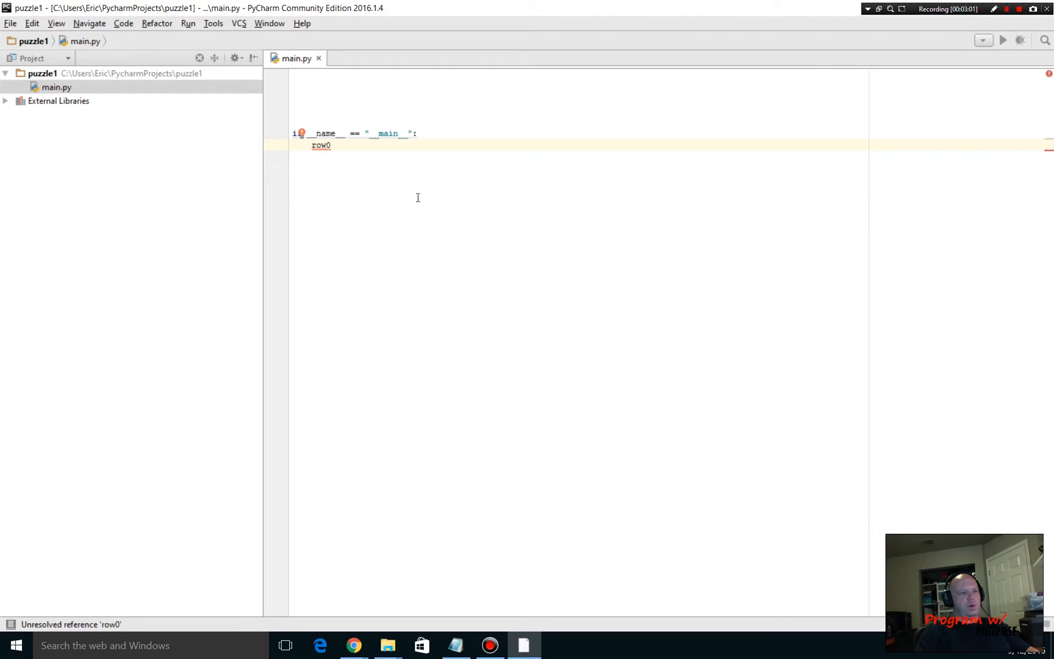
{"action": "type", "text": "0Out"}
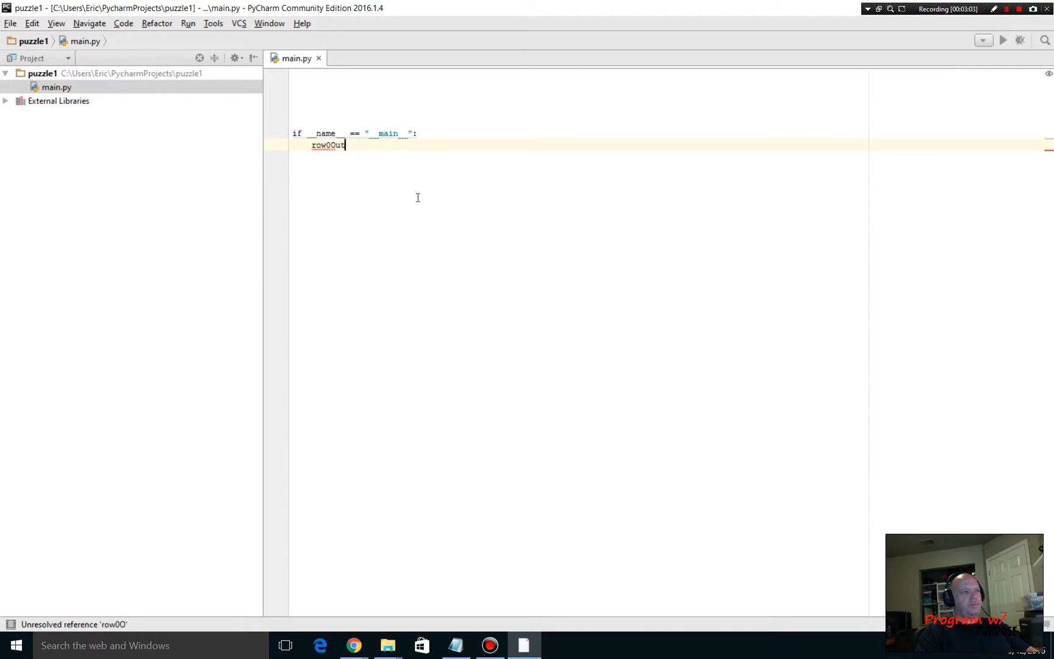
{"action": "type", "text": "er = "}
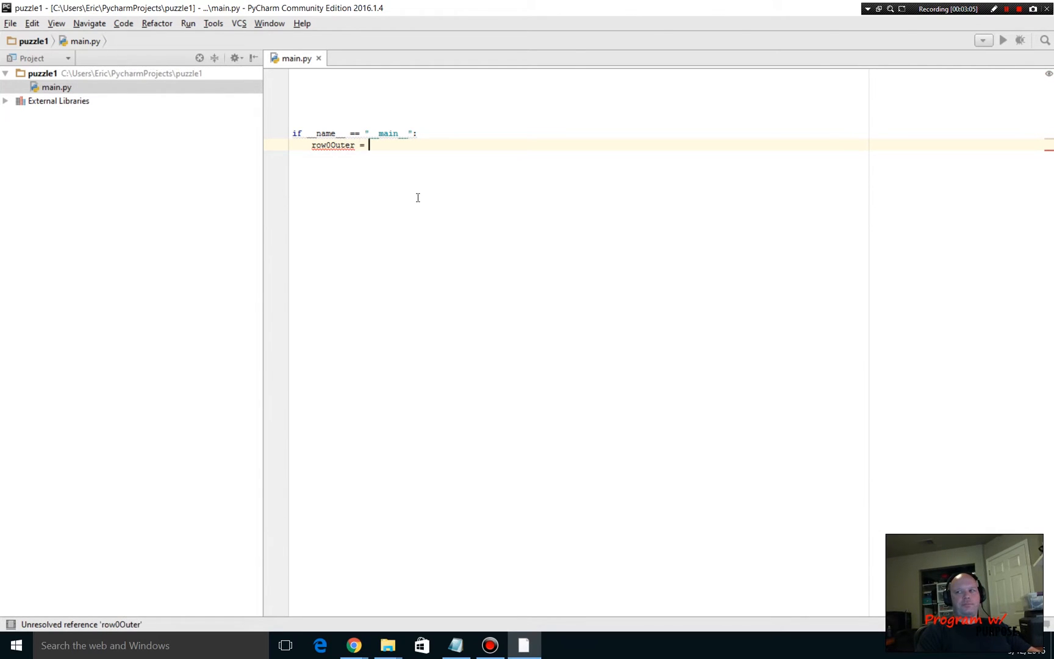
{"action": "type", "text": "[]"}
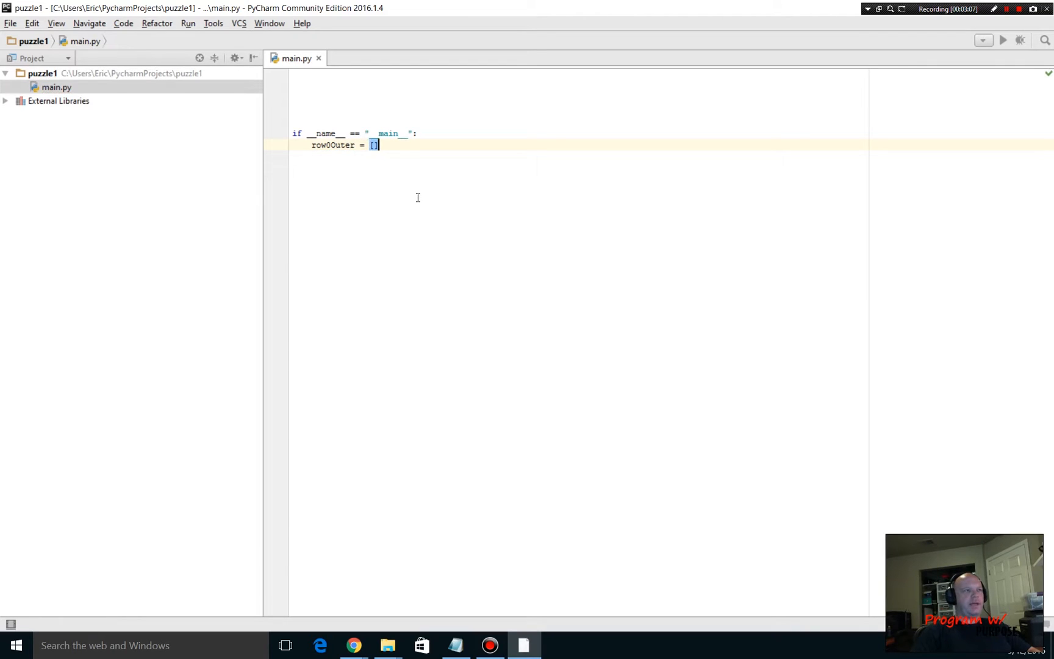
- Paste the sixteen copied numbers (10, 1, 10 ... 15, 7) inside the row0Outer brackets
{"action": "key", "text": "Left"}
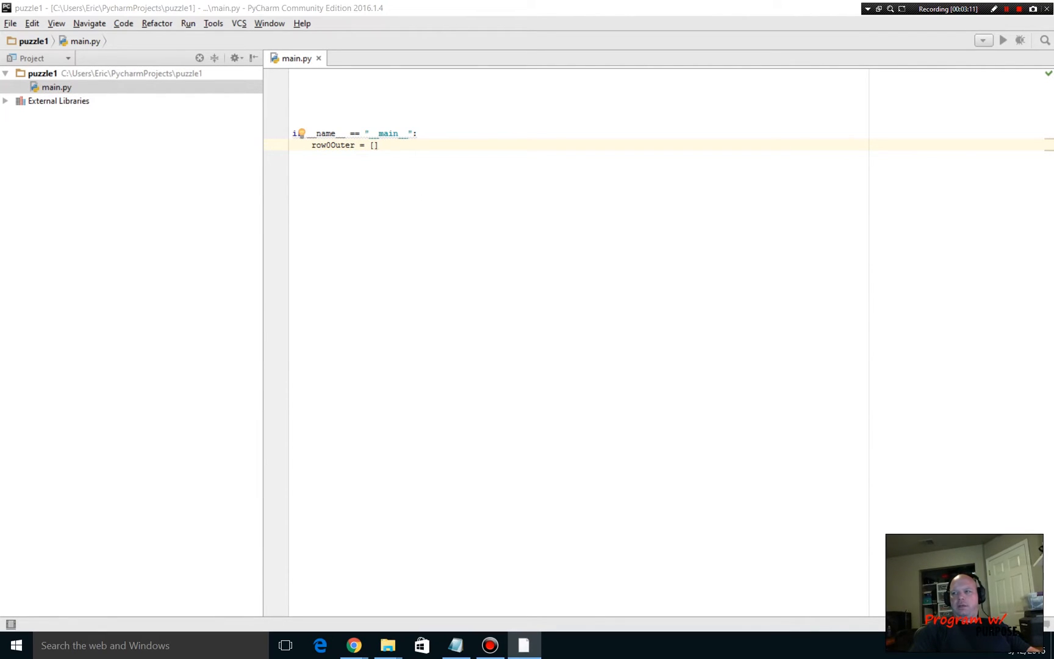
{"action": "key", "text": "alt+Tab"}
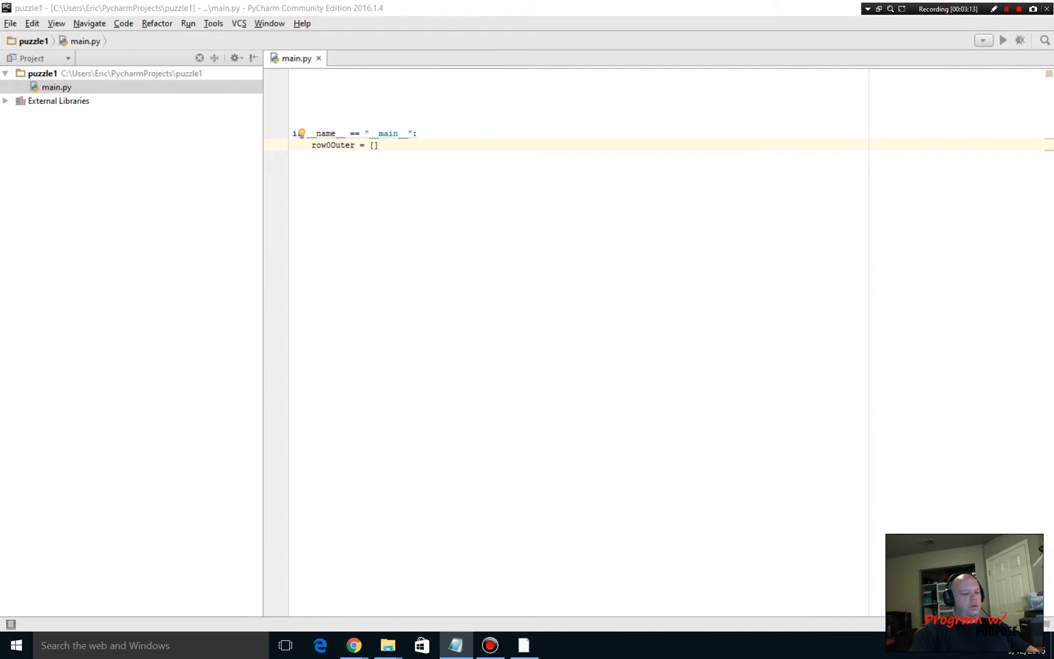
{"action": "left_click", "coordinate": [377, 145]}
{"action": "key", "text": "alt+Tab"}
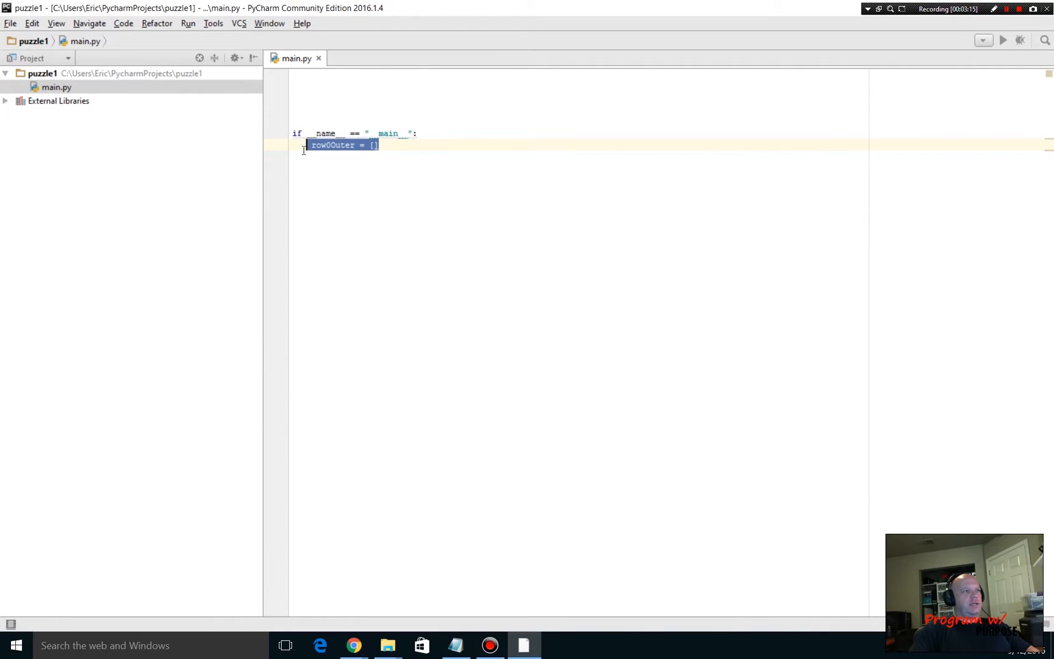
{"action": "key", "text": "alt+Tab"}
{"action": "type", "text": "10, 1, 10, 4, 5, 3, 15, 16, 4, 7, 0, 16, 8, 4, 15, 7"}
{"action": "left_click", "coordinate": [504, 145]}
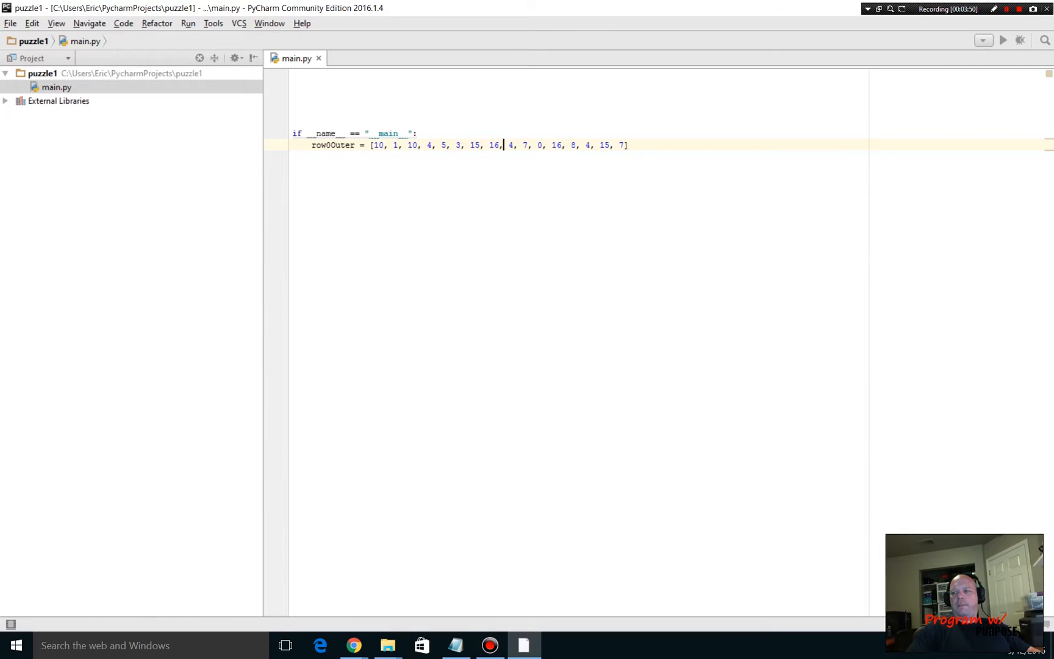
{"action": "key", "text": "alt+Tab"}
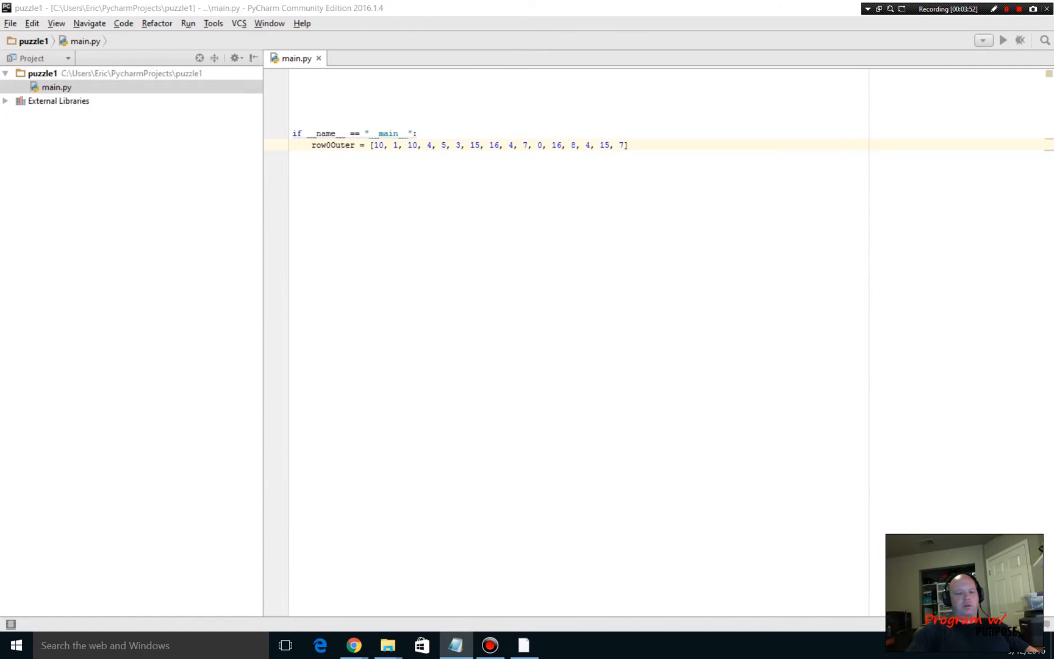
- Replace the row0Outer line with the nine pasted row lists, row0Outer through row4
{"action": "key", "text": "shift+Home"}
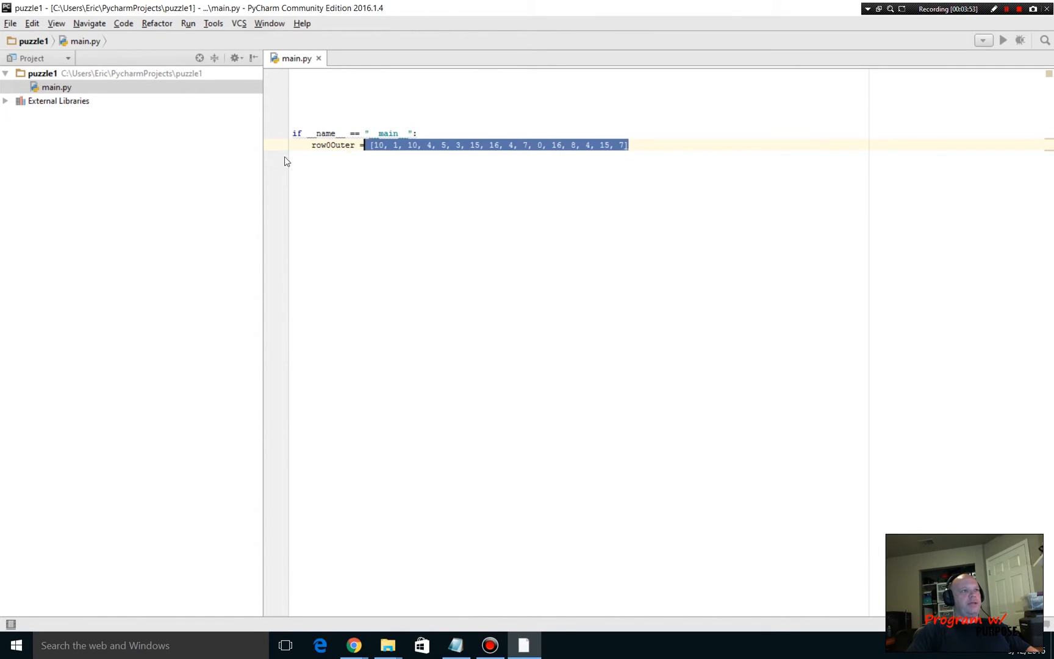
{"action": "key", "text": "shift+Home"}
{"action": "type", "text": "row0Outer = [10,1,10,4,5,3,15,16,4,7,0,16,8,4,15,7]     row0Inner = [10,10,10,15,7,19,18,2,9,27,13,11,13,10,18,10]     row1Outer = [-1,10,-1,8,-1,10,-1,9,-1,8,-1,8,-1,9,-1,6]     row1Inner = [1,24,8,10,20,7,20,12,1,10,12,22,0,5,8,5]     row2Outer = [0,-1,11,-1,8,-1,8,-1,8,-1,10,-1,11,-1,10,-1]     row2Inner = [20,8,19,10,15,20,12,20,13,13,0,22,19,10,0,5]     row3Outer = [10,-1,14,-1,11,-1,8,-1,12,-1,11,-1,3,-1,8,-1]     row3Inner = [6,18,8,17,4,20,4,14,4,5,1,14,10,17,10,5]     row4 = [8,-1,8,-1,16,-1,19,-1,8,-1,17,-1,6,-1,6,-1]"}
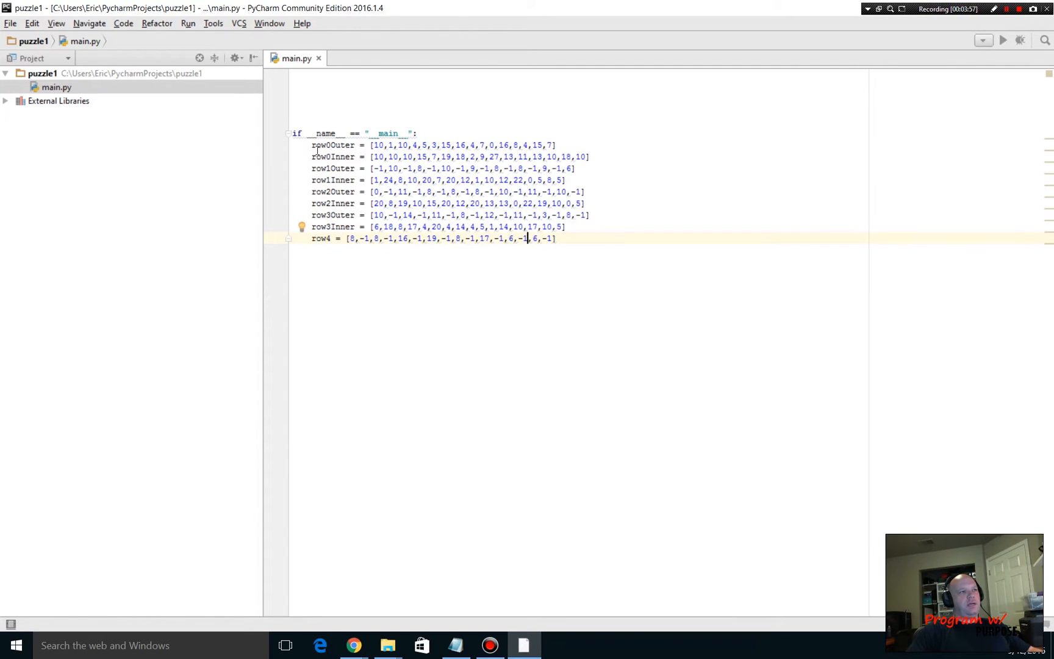
{"action": "mouse_move", "coordinate": [313, 145]}
{"action": "left_mouse_down"}
{"action": "mouse_move", "coordinate": [366, 149]}
{"action": "mouse_move", "coordinate": [365, 158]}
{"action": "left_mouse_up"}
{"action": "left_click", "coordinate": [342, 167]}
{"action": "left_click", "coordinate": [593, 157]}
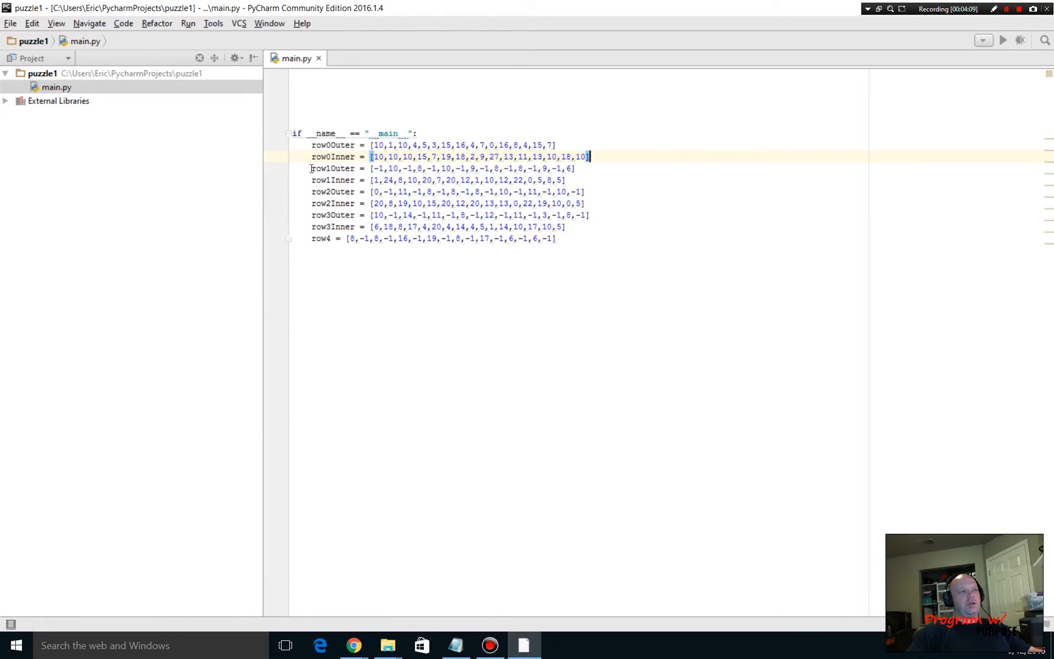
- Review the pasted row values, then add two blank lines after the row4 list
{"action": "mouse_move", "coordinate": [311, 169]}
{"action": "left_mouse_down"}
{"action": "mouse_move", "coordinate": [354, 180]}
{"action": "mouse_move", "coordinate": [352, 168]}
{"action": "left_mouse_up"}
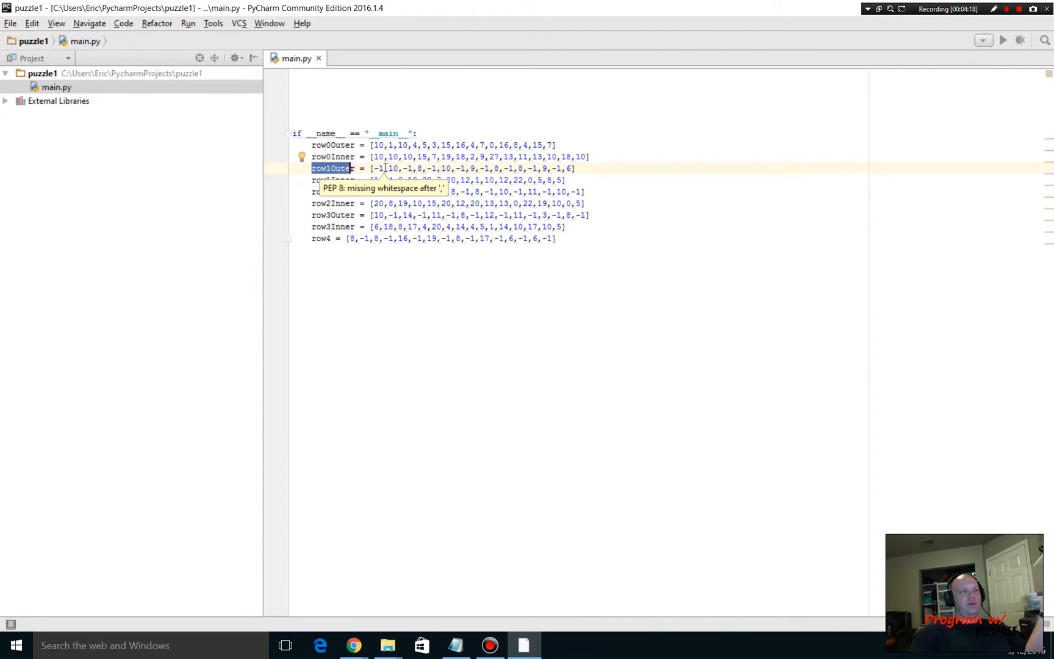
{"action": "left_click", "coordinate": [380, 168]}
{"action": "double_click", "coordinate": [381, 168]}
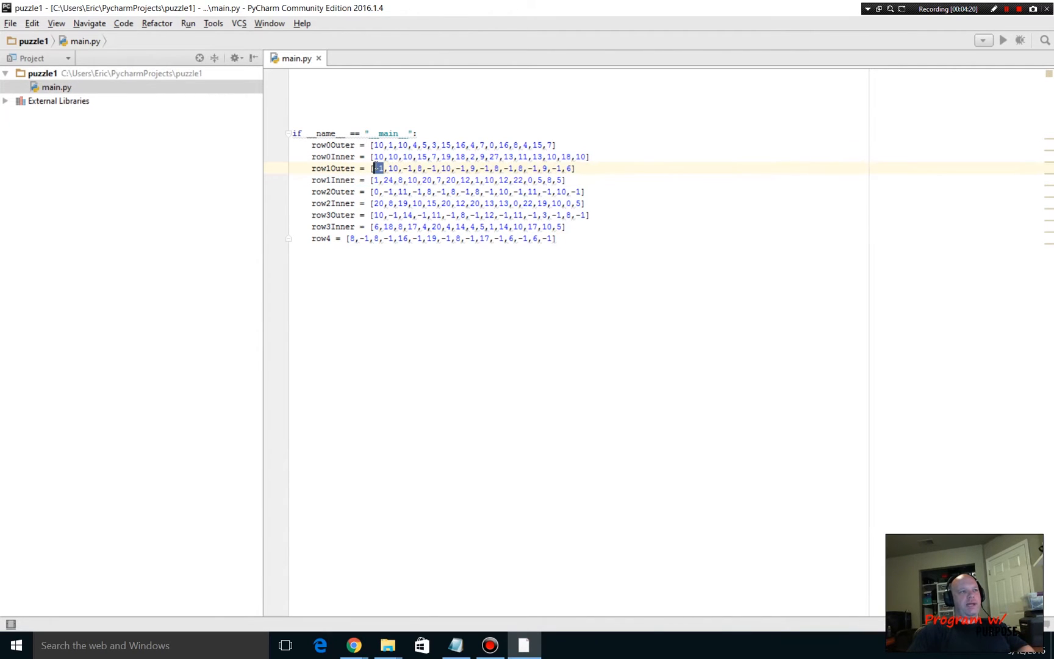
{"action": "key", "text": "Right"}
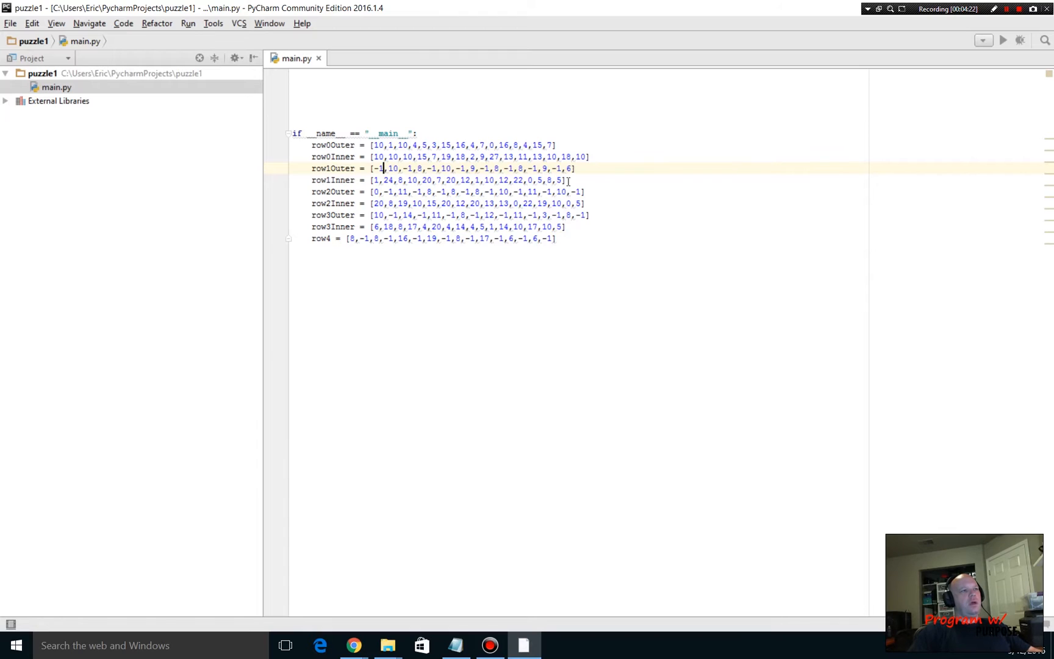
{"action": "left_click", "coordinate": [398, 180]}
{"action": "left_click", "coordinate": [339, 202]}
{"action": "left_click", "coordinate": [369, 227]}
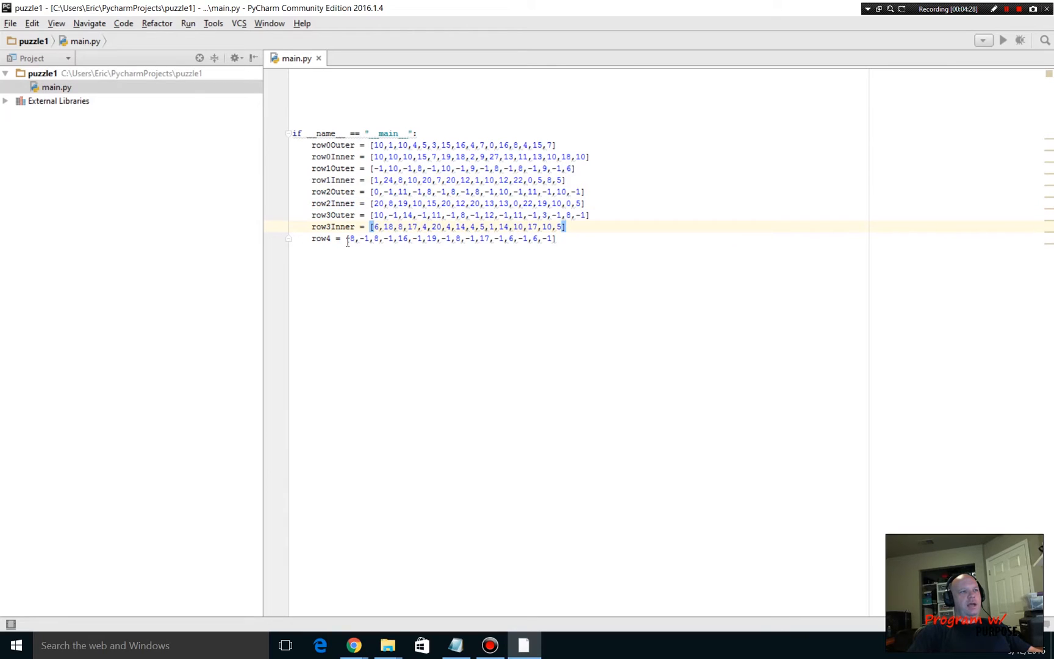
{"action": "left_click", "coordinate": [315, 238]}
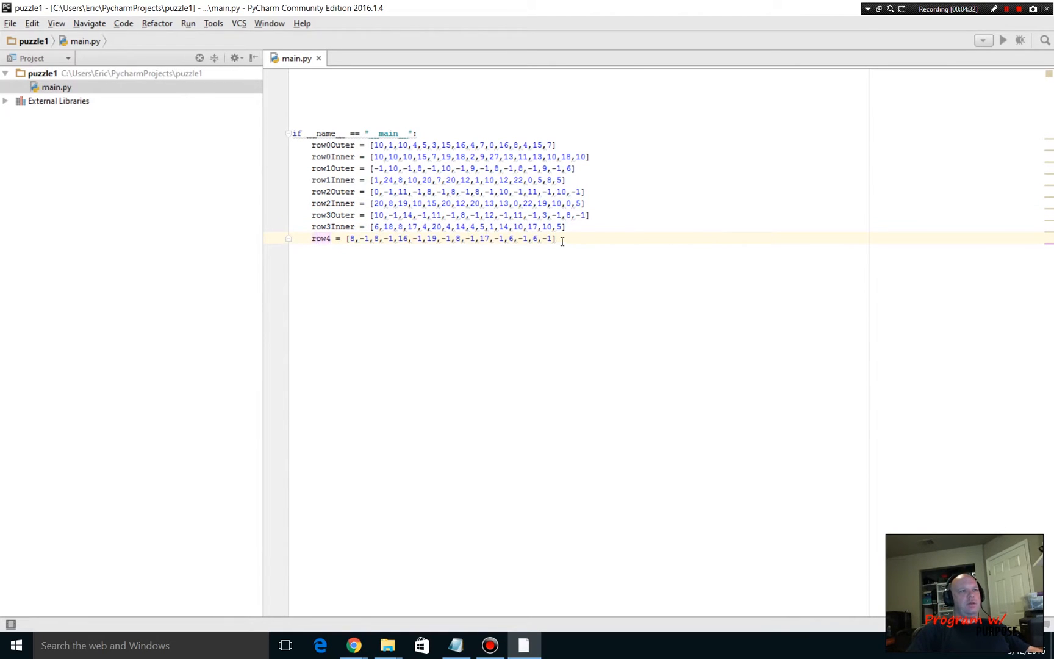
{"action": "left_click", "coordinate": [560, 239]}
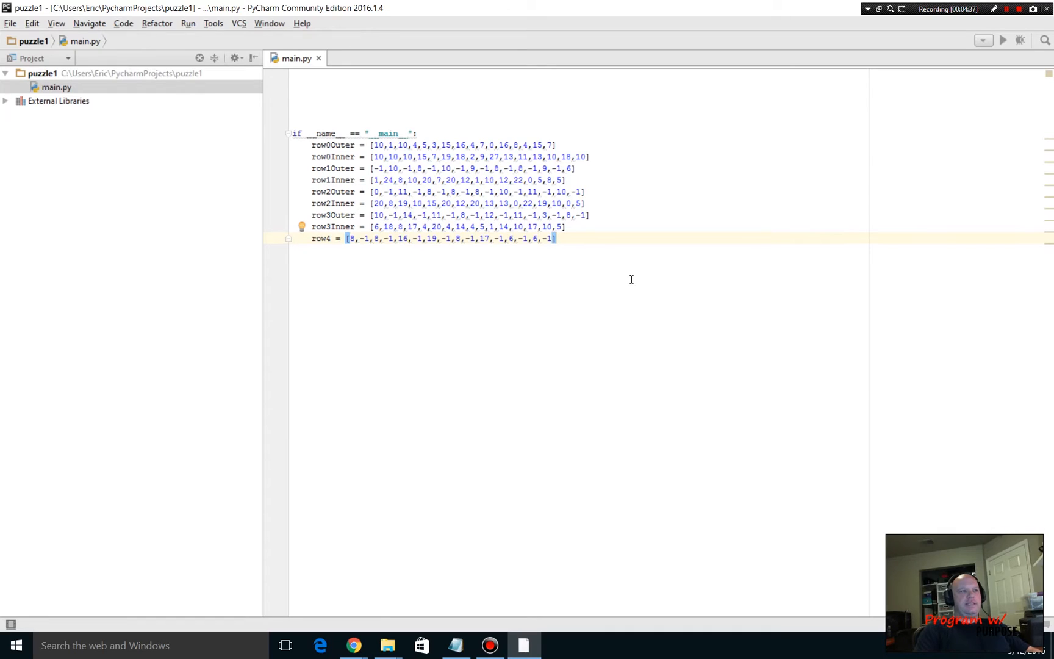
{"action": "key", "text": "Return"}
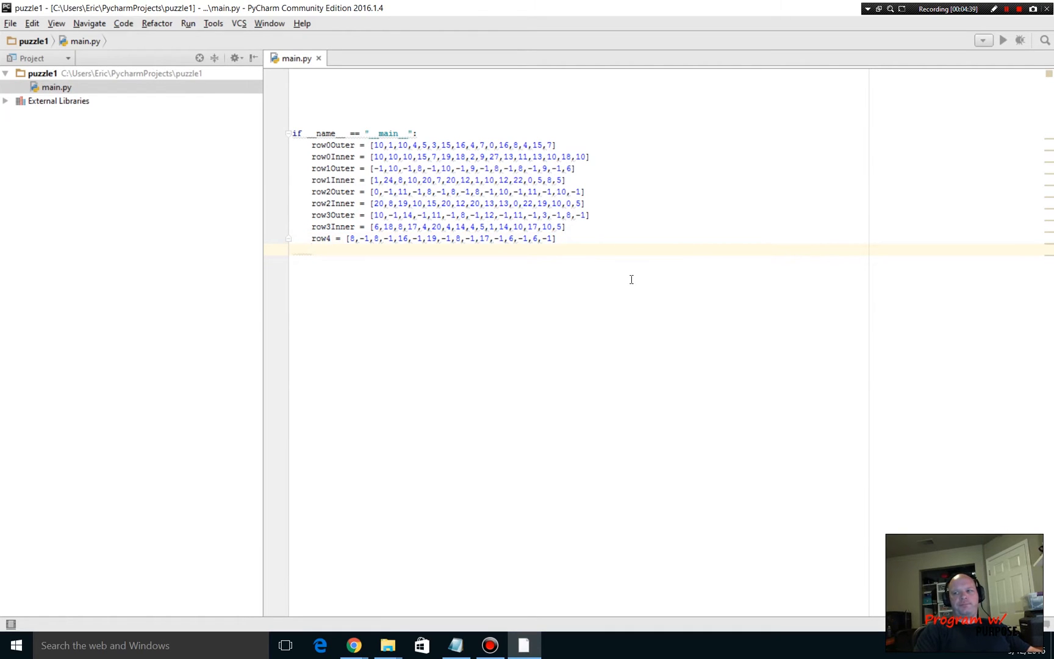
{"action": "key", "text": "Return"}
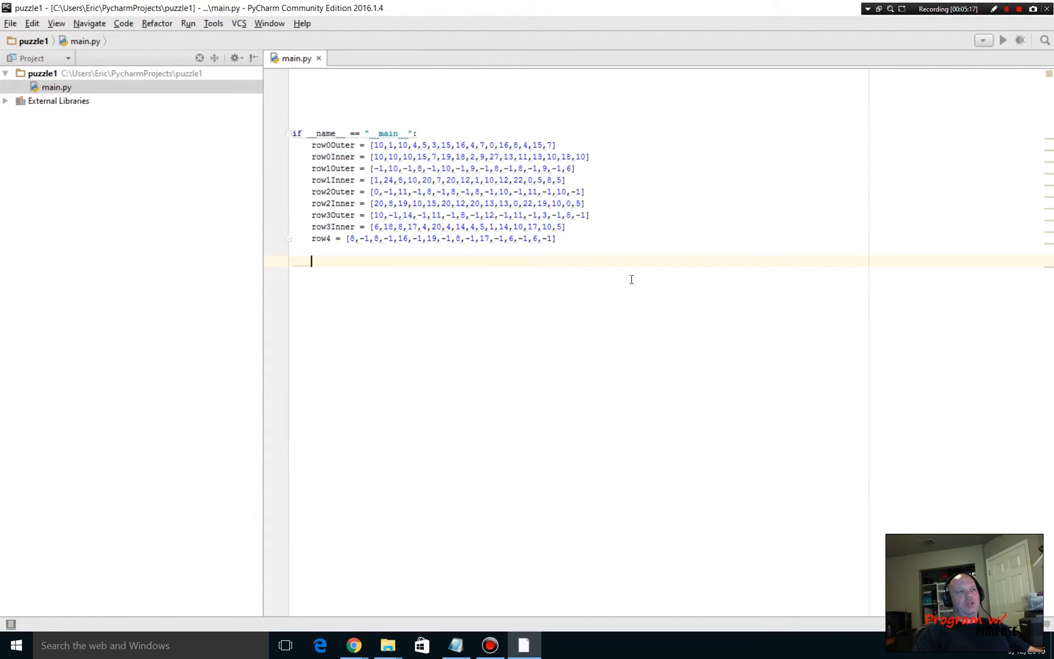
{"action": "type", "text": "for "}
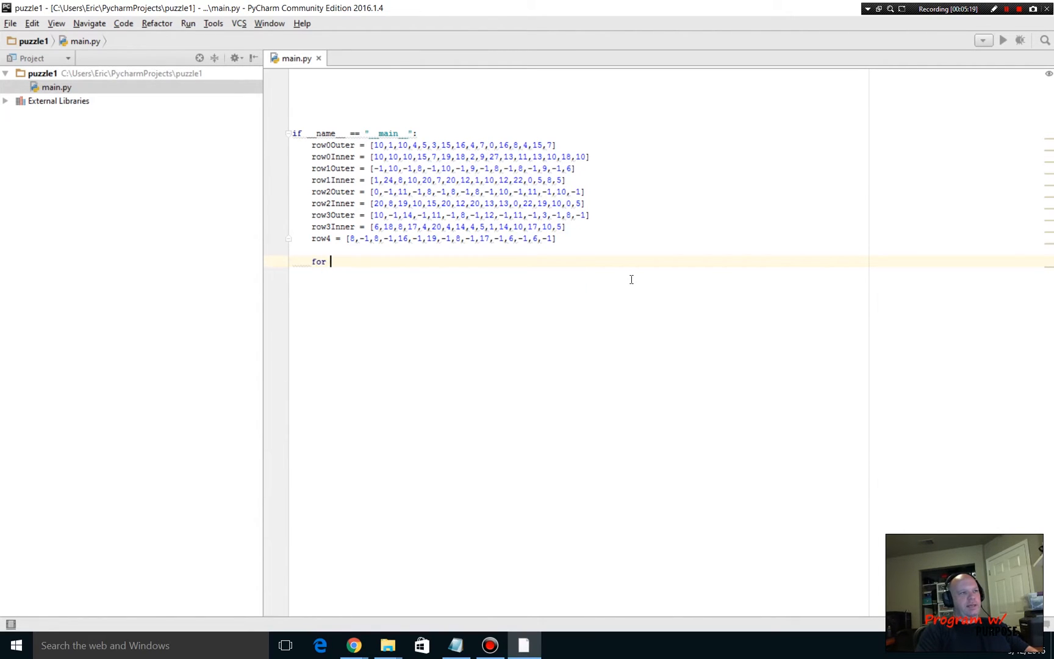
{"action": "type", "text": "ro"}
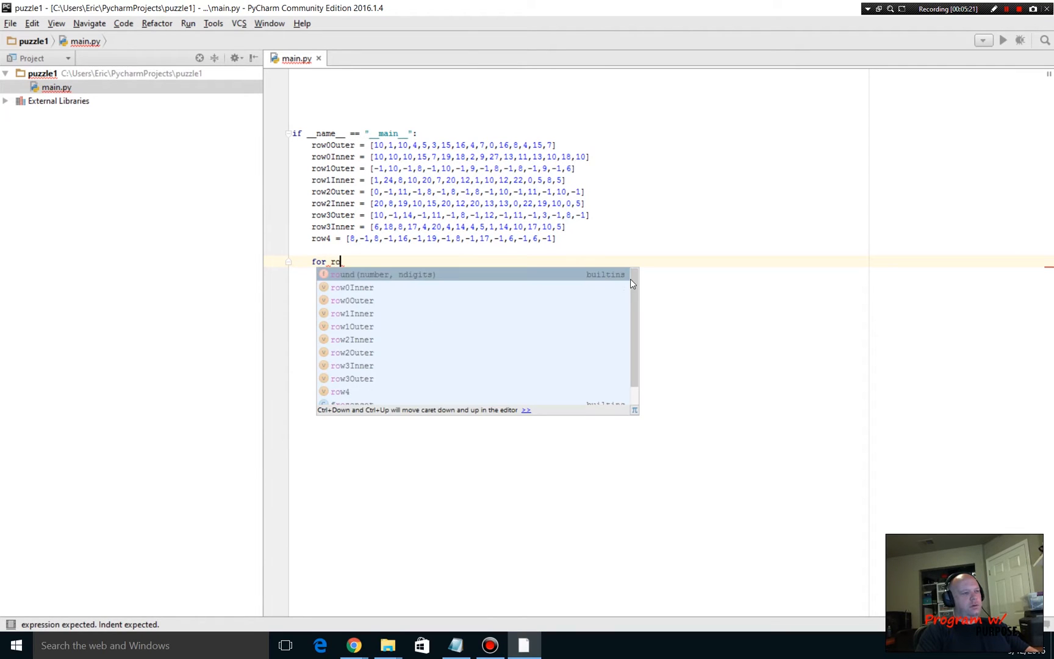
{"action": "type", "text": "w0Out"}
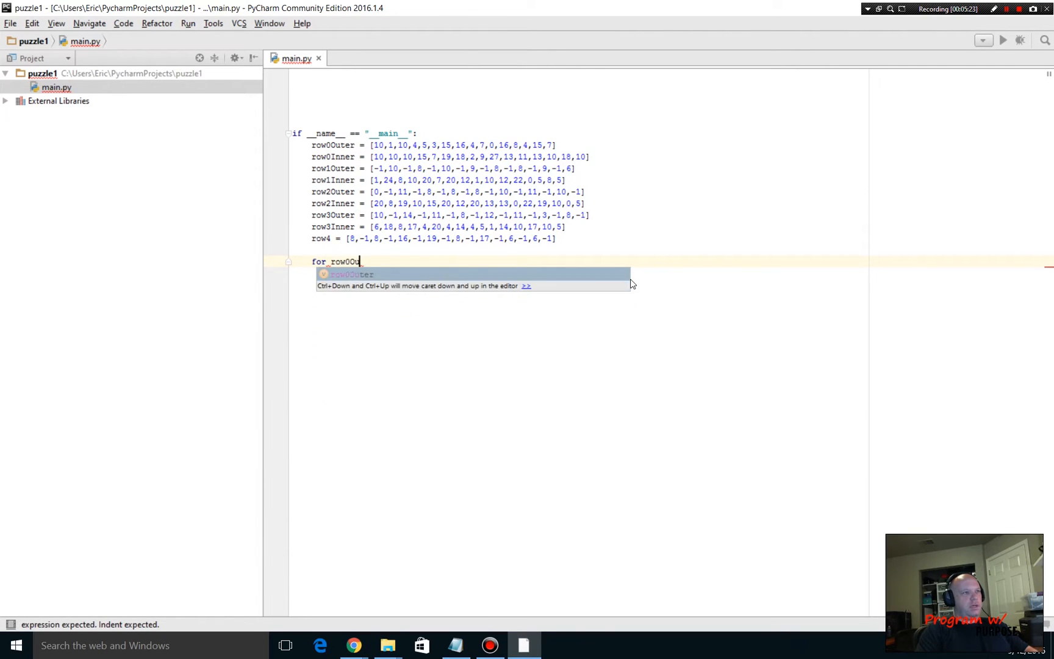
- Draft a for loop header with autocompleted row0Outer, then erase it back to 'for '
{"action": "key", "text": "Tab"}
{"action": "key", "text": "Left"}
{"action": "key", "text": "Left"}
{"action": "key", "text": "Left"}
{"action": "key", "text": "Left"}
{"action": "key", "text": "Left"}
{"action": "key", "text": "Left"}
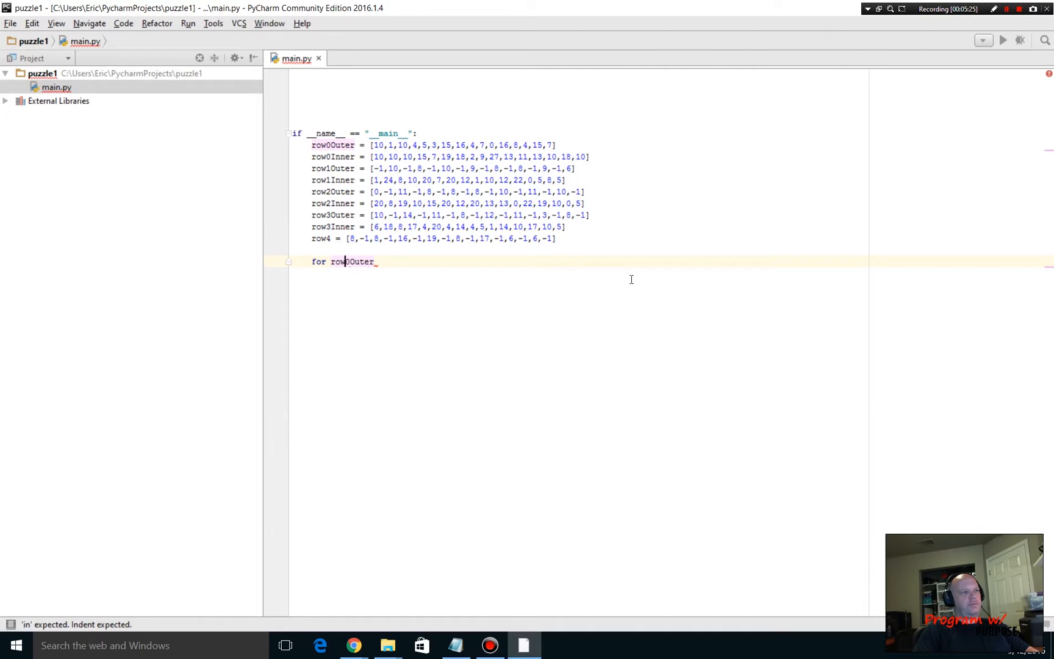
{"action": "key", "text": "Left"}
{"action": "key", "text": "Left"}
{"action": "key", "text": "Left"}
{"action": "type", "text": "value"}
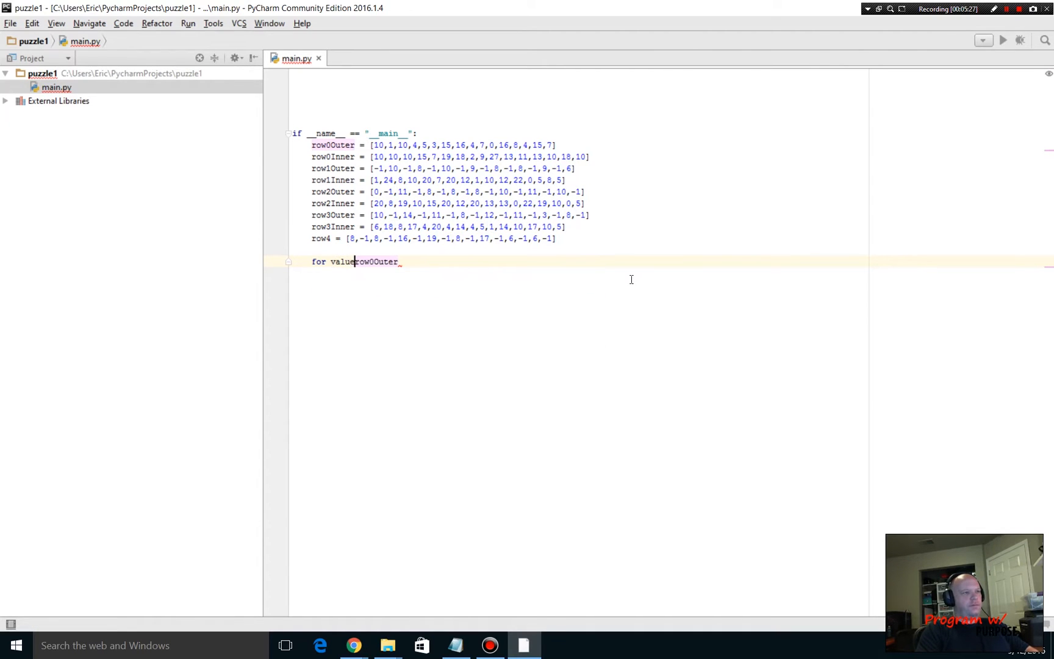
{"action": "type", "text": " in"}
{"action": "key", "text": "Right"}
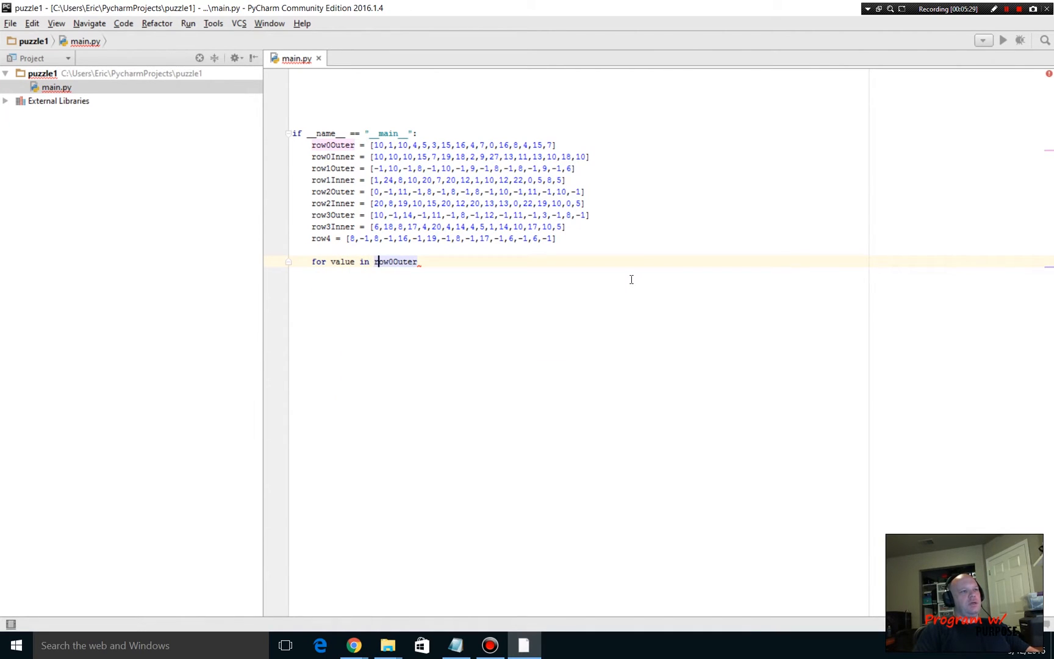
{"action": "key", "text": "Right"}
{"action": "key", "text": "Right"}
{"action": "key", "text": "Right"}
{"action": "key", "text": "Right"}
{"action": "key", "text": "Right"}
{"action": "key", "text": "Right"}
{"action": "type", "text": ":"}
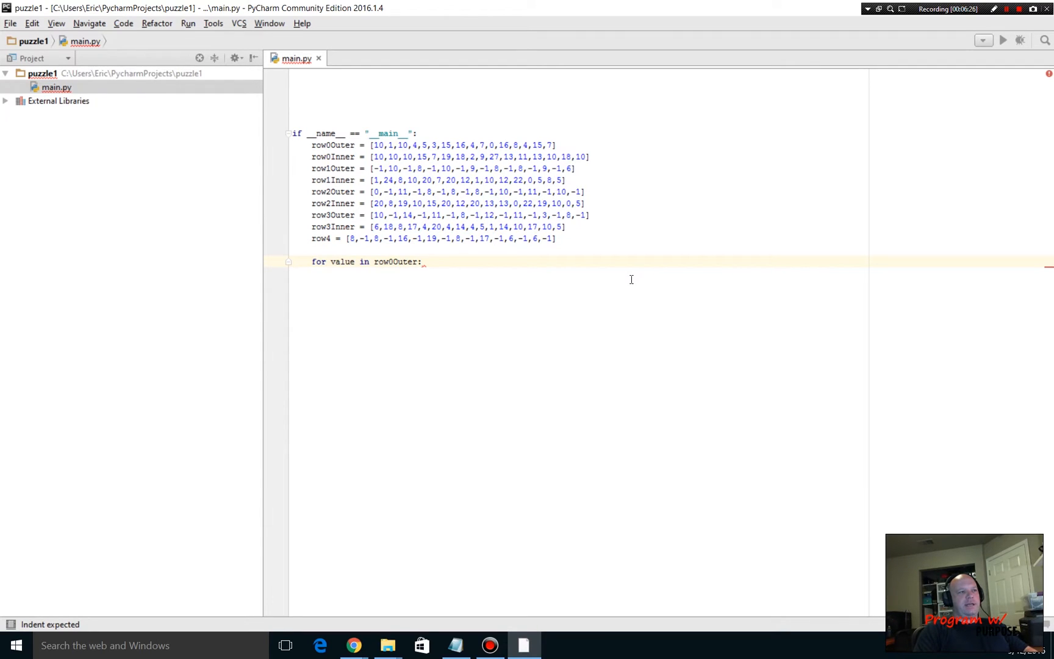
{"action": "key", "text": "BackSpace"}
{"action": "key", "text": "BackSpace"}
{"action": "key", "text": "BackSpace"}
{"action": "key", "text": "BackSpace"}
{"action": "key", "text": "BackSpace"}
{"action": "key", "text": "BackSpace"}
{"action": "key", "text": "BackSpace"}
{"action": "key", "text": "BackSpace"}
{"action": "key", "text": "BackSpace"}
{"action": "key", "text": "BackSpace"}
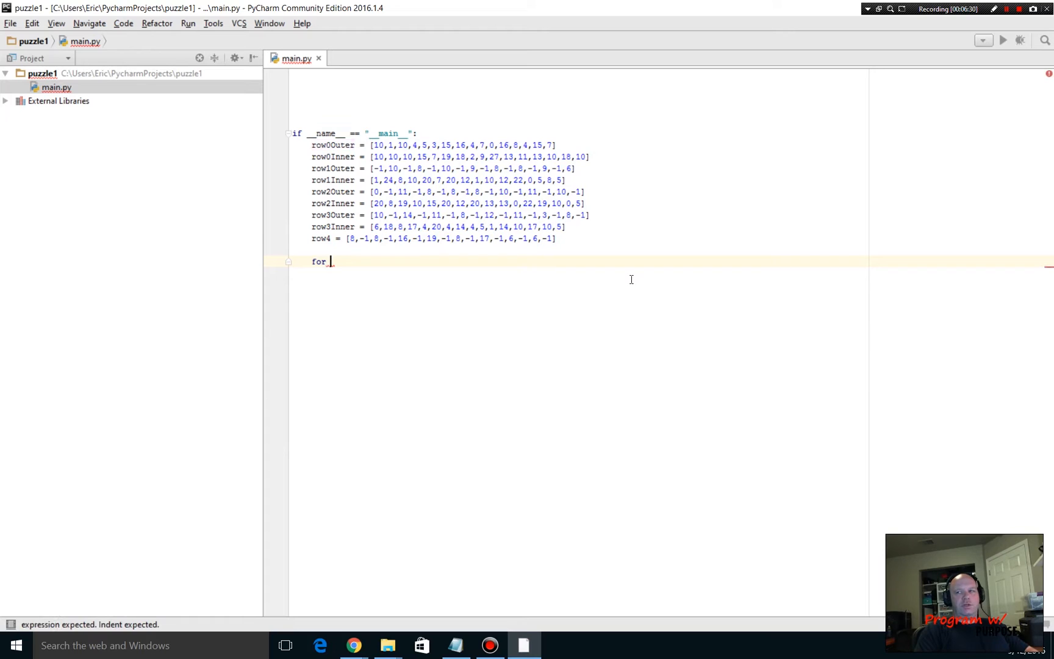
{"action": "type", "text": "ind"}
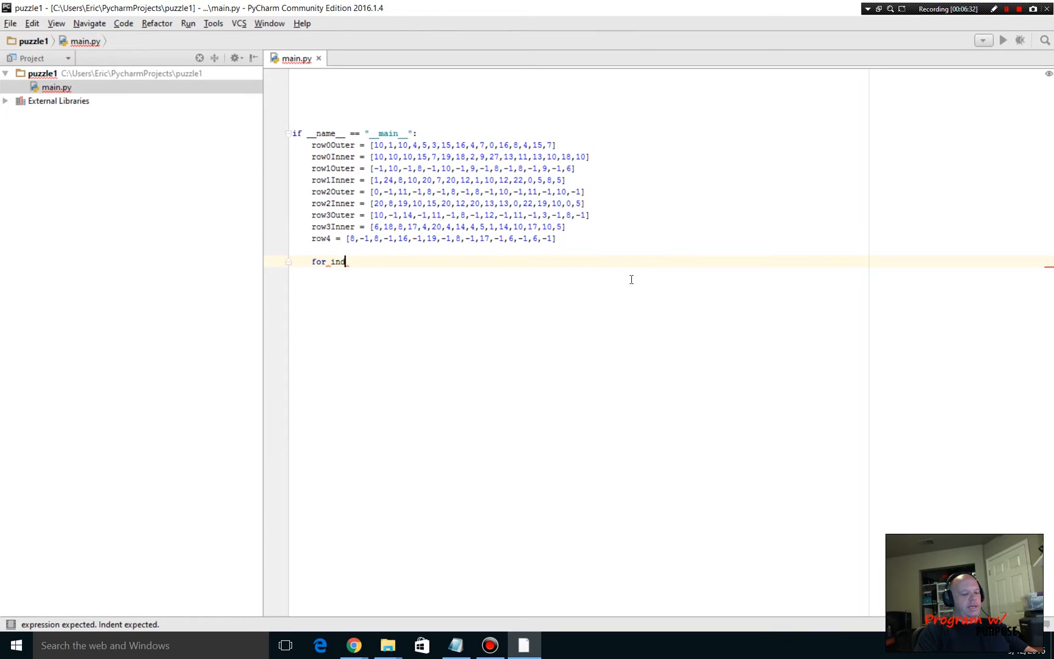
{"action": "type", "text": "ex1"}
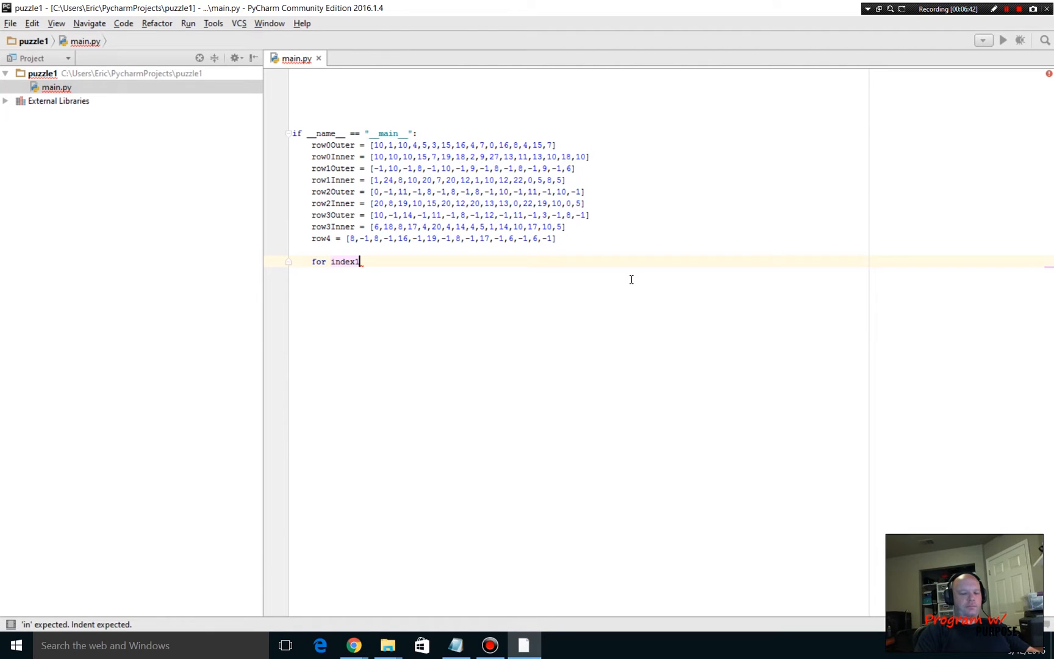
{"action": "type", "text": " in range"}
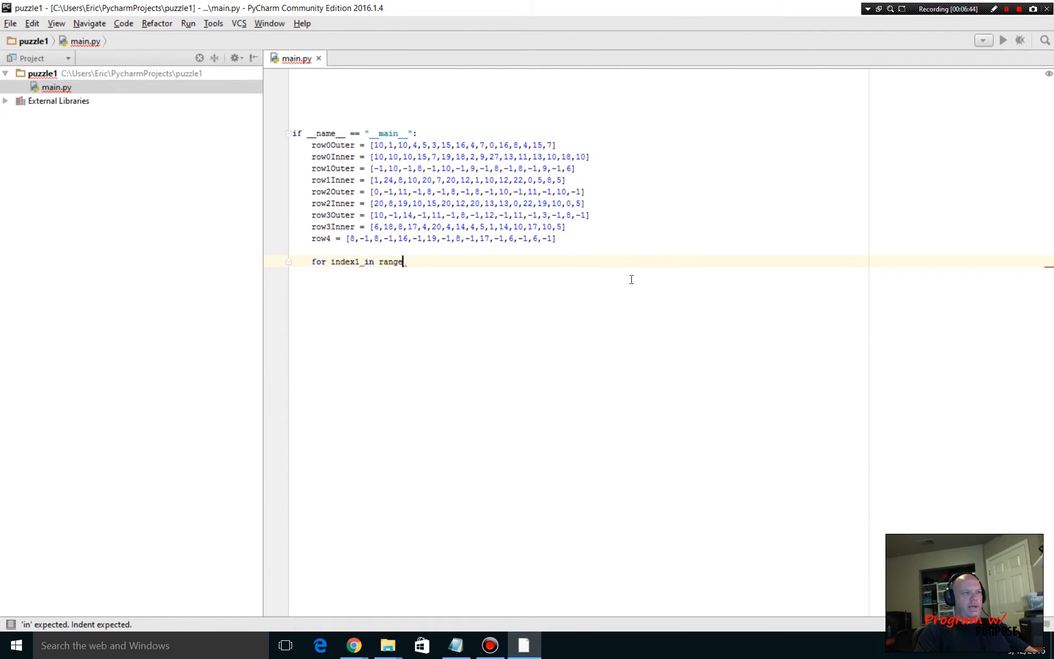
{"action": "type", "text": "("}
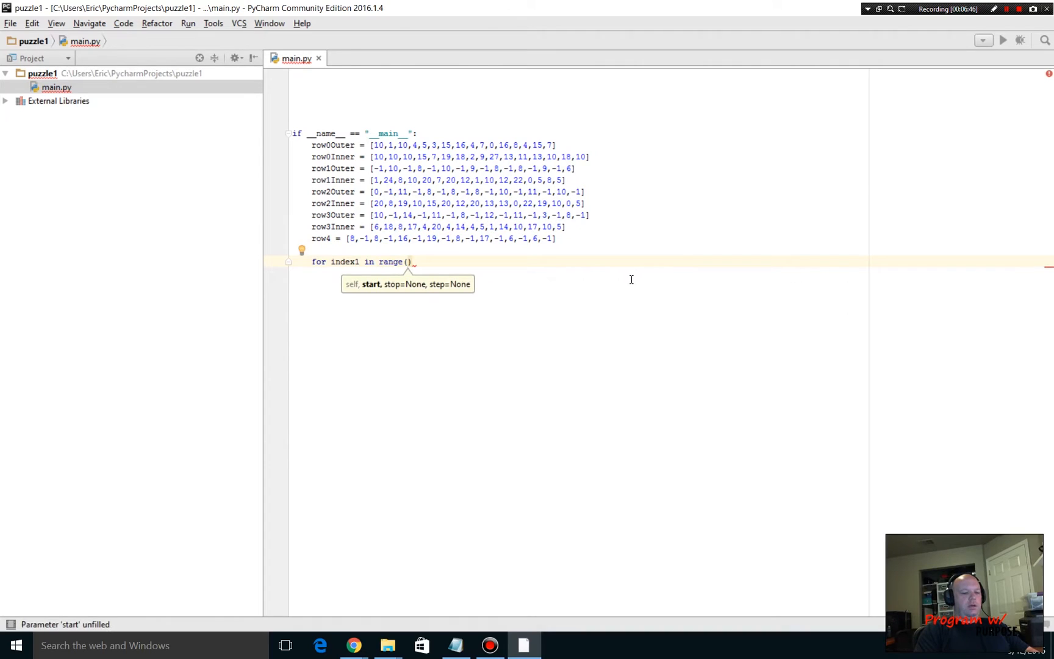
{"action": "type", "text": "0,"}
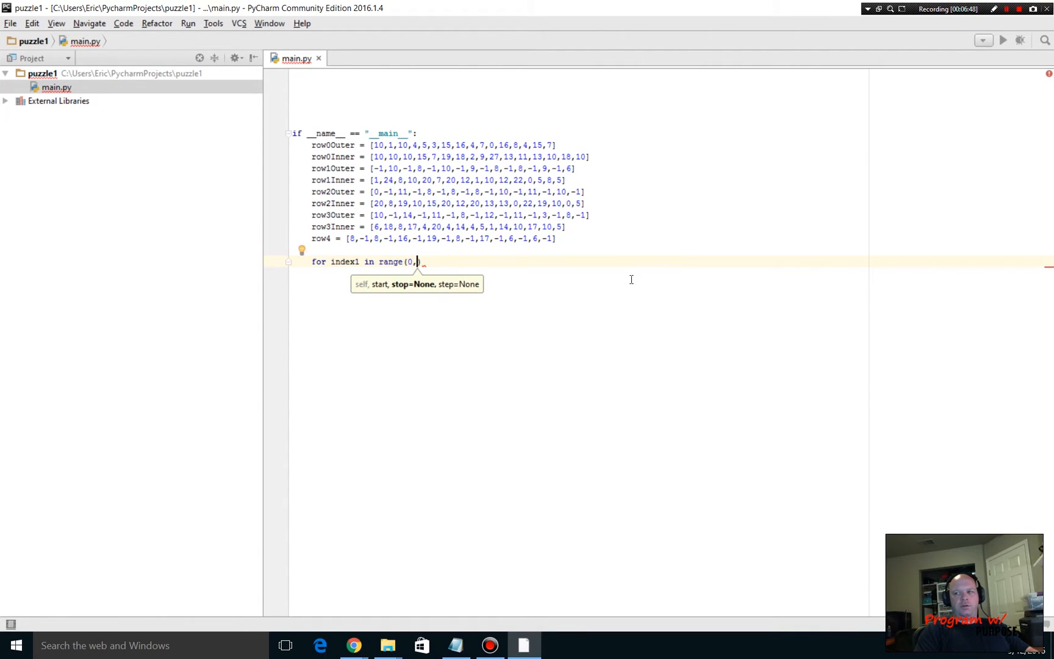
{"action": "type", "text": "16"}
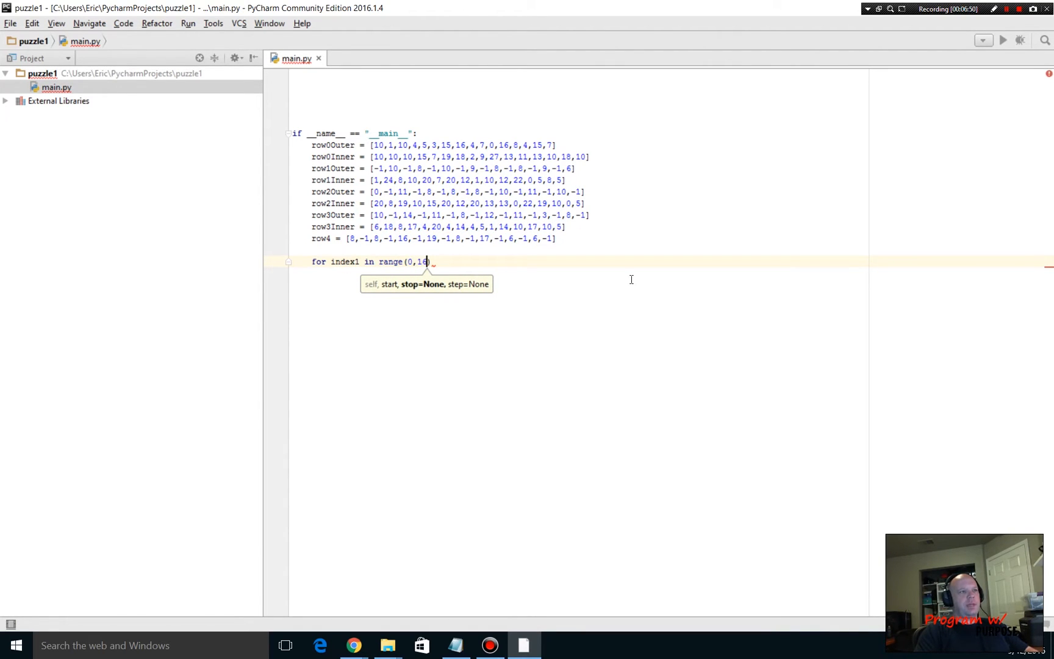
{"action": "type", "text": ")"}
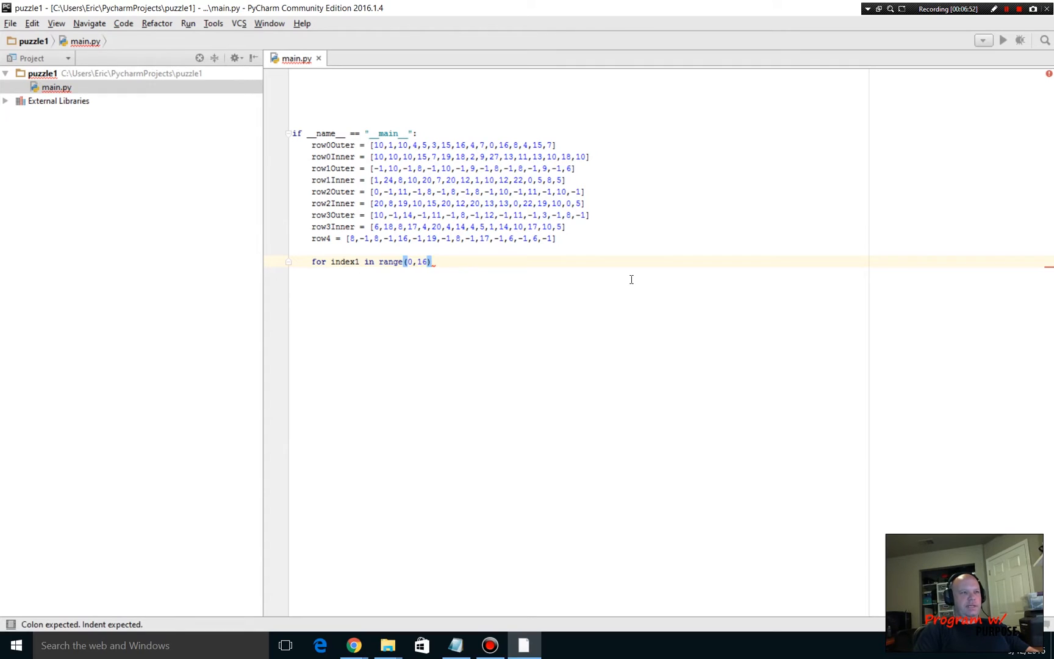
{"action": "type", "text": ":"}
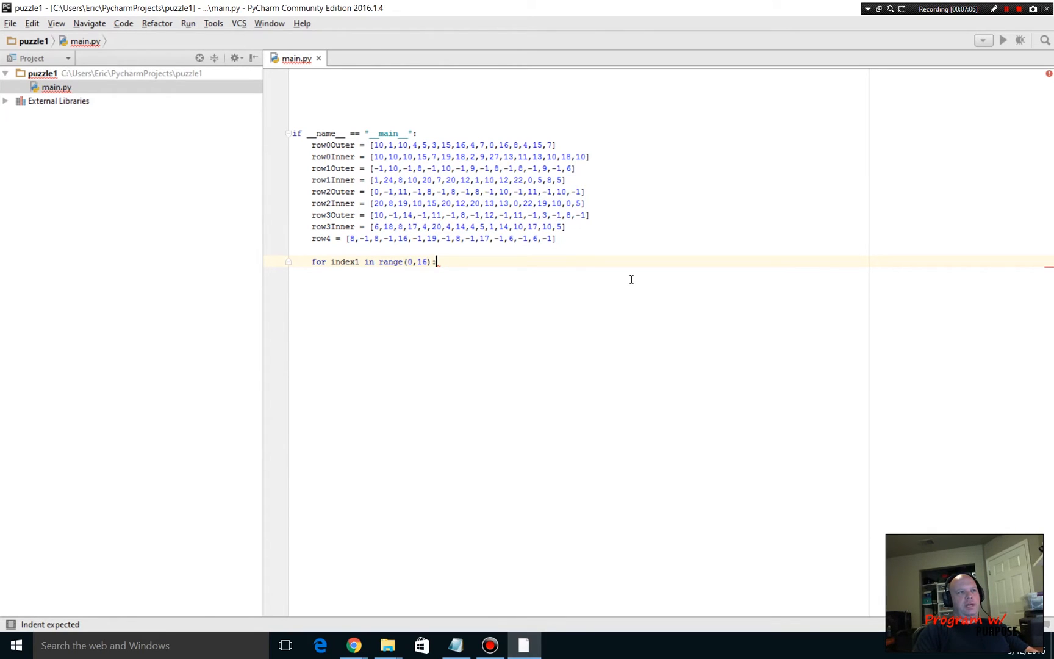
- Finish 'for index1 in range(0,16):', start its body line and select the loop line
{"action": "key", "text": "Return"}
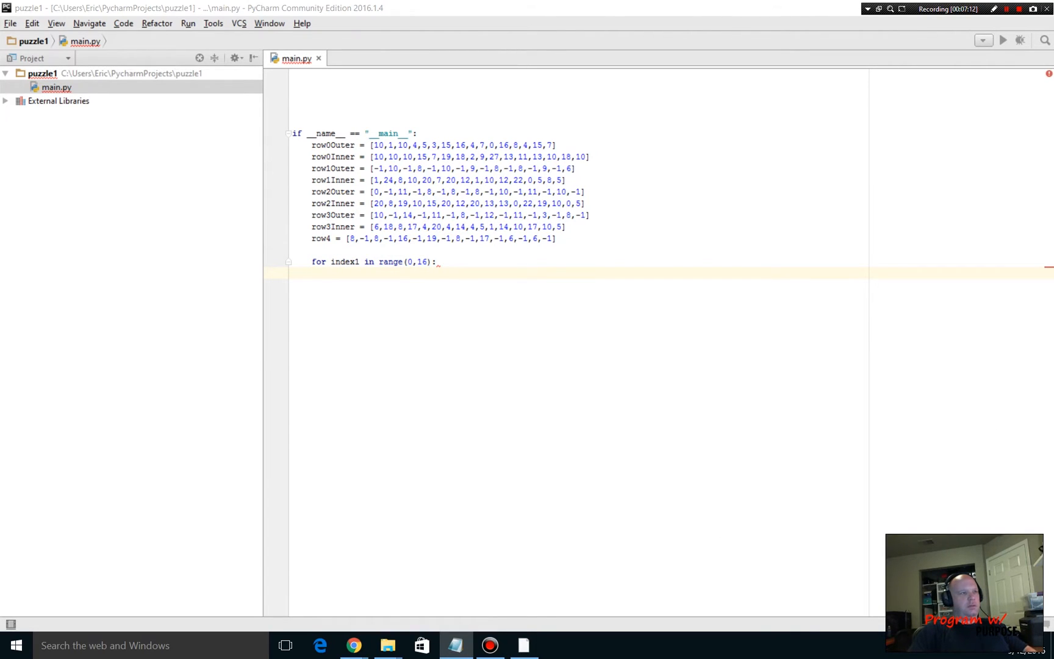
{"action": "left_click_drag", "start_coordinate": [461, 265], "coordinate": [260, 263]}
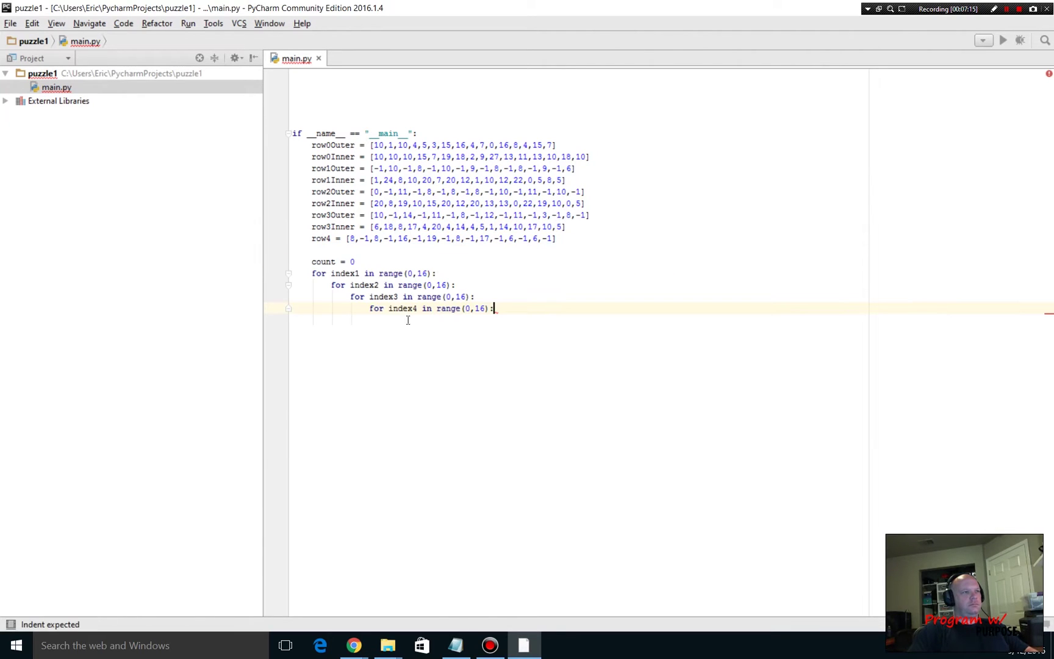
- Add count = 0 above the loop and nest index2, index3 and index4 loops over range(0,16)
{"action": "left_click", "coordinate": [361, 260]}
{"action": "left_click_drag", "start_coordinate": [356, 260], "coordinate": [313, 262]}
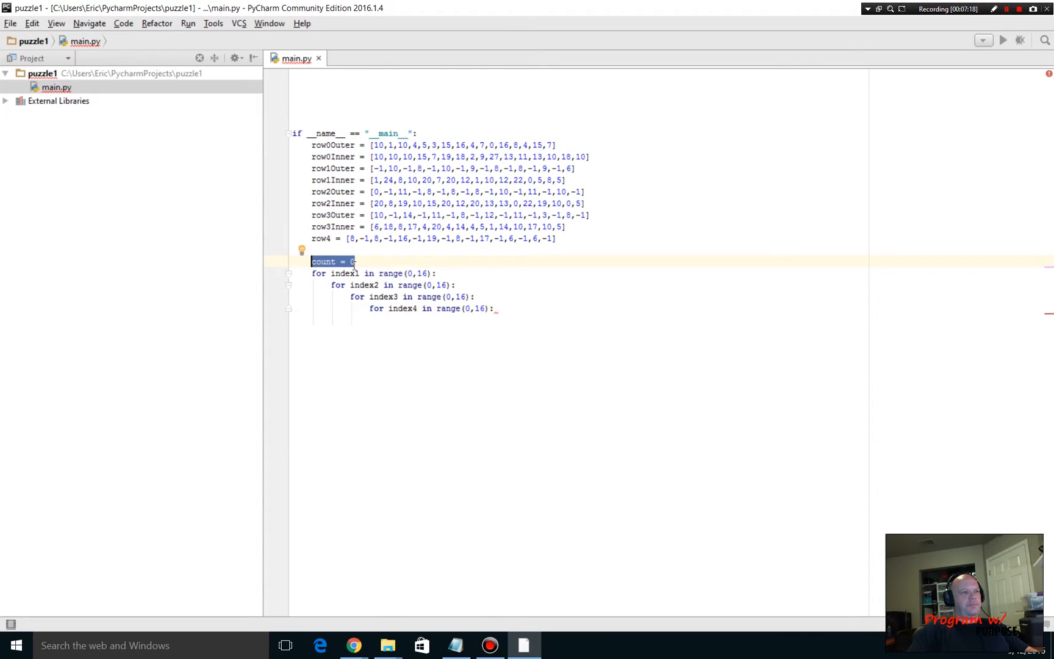
{"action": "left_click", "coordinate": [360, 261]}
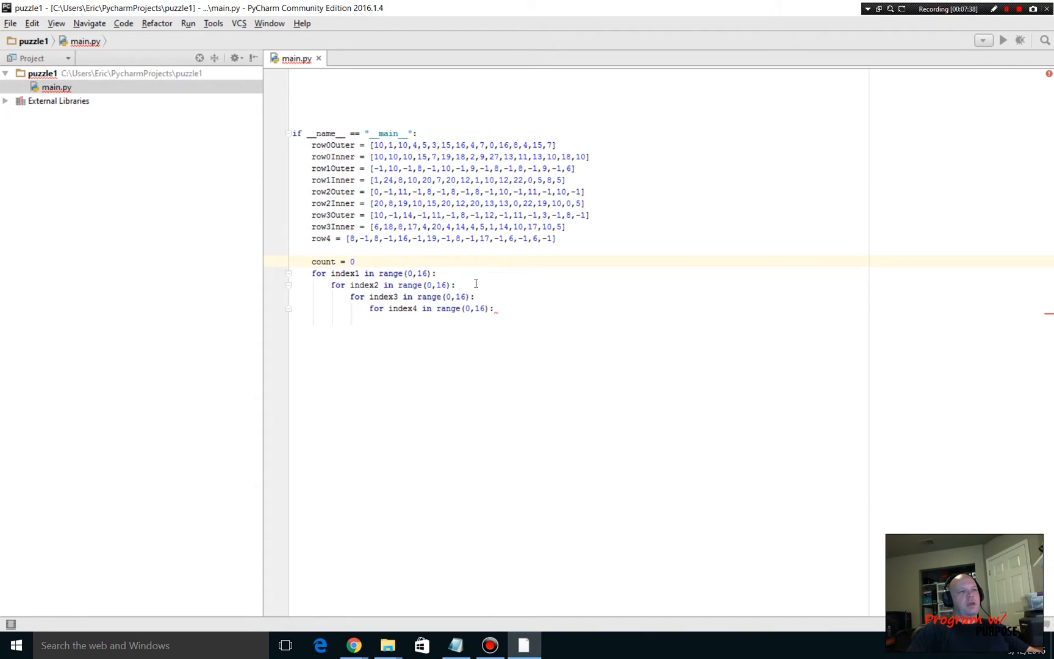
{"action": "mouse_move", "coordinate": [496, 310]}
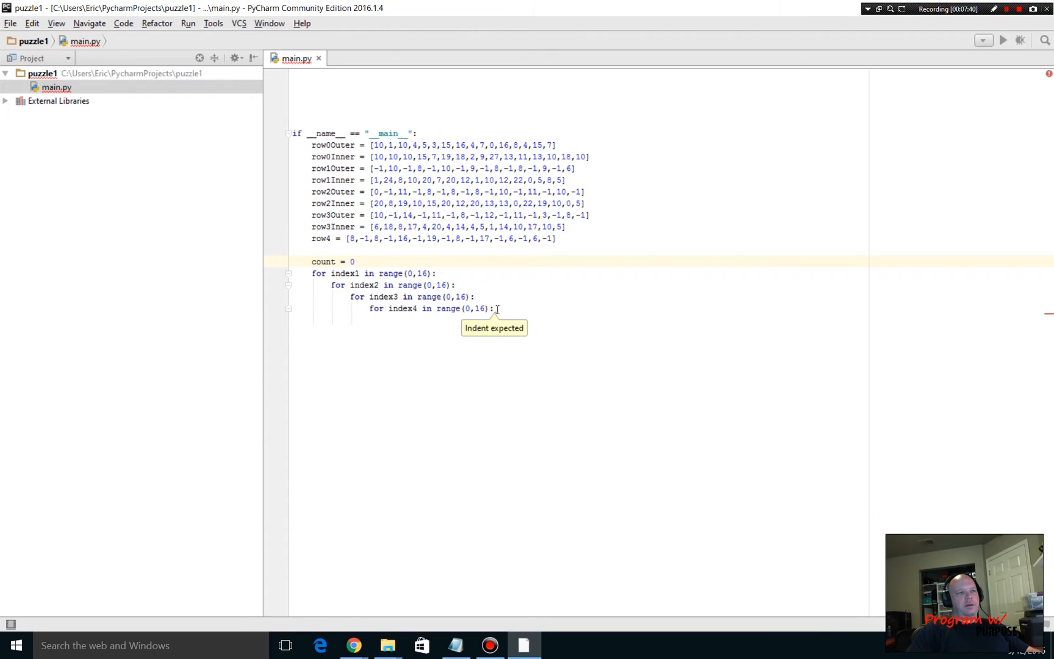
{"action": "left_click_drag", "start_coordinate": [497, 308], "coordinate": [237, 271]}
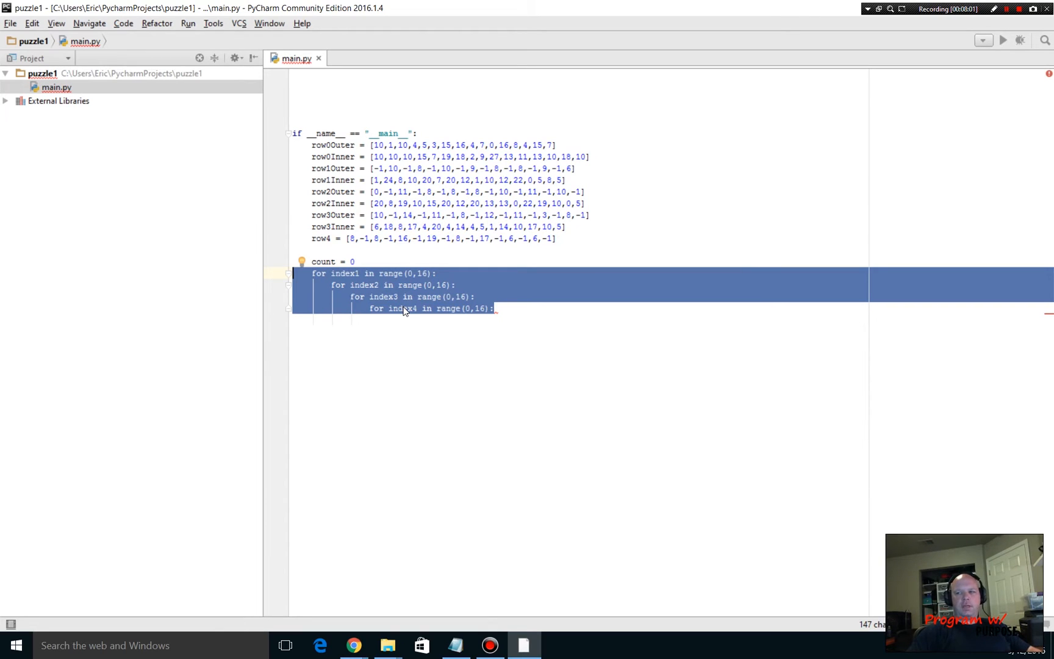
{"action": "left_click", "coordinate": [520, 309], "text": "shift"}
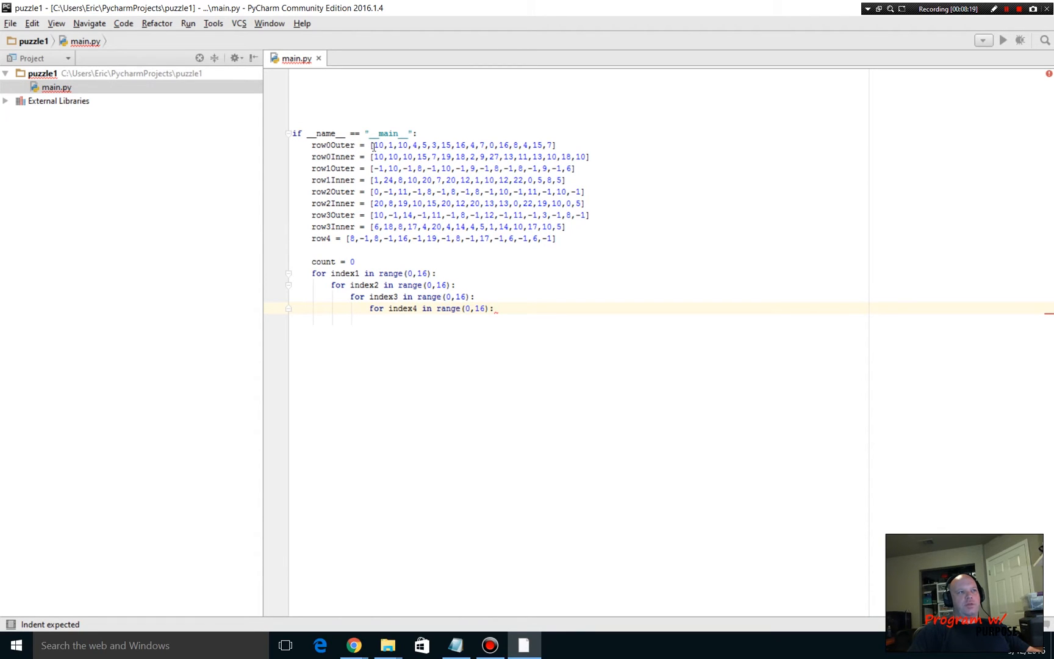
{"action": "left_click_drag", "start_coordinate": [373, 145], "coordinate": [384, 145]}
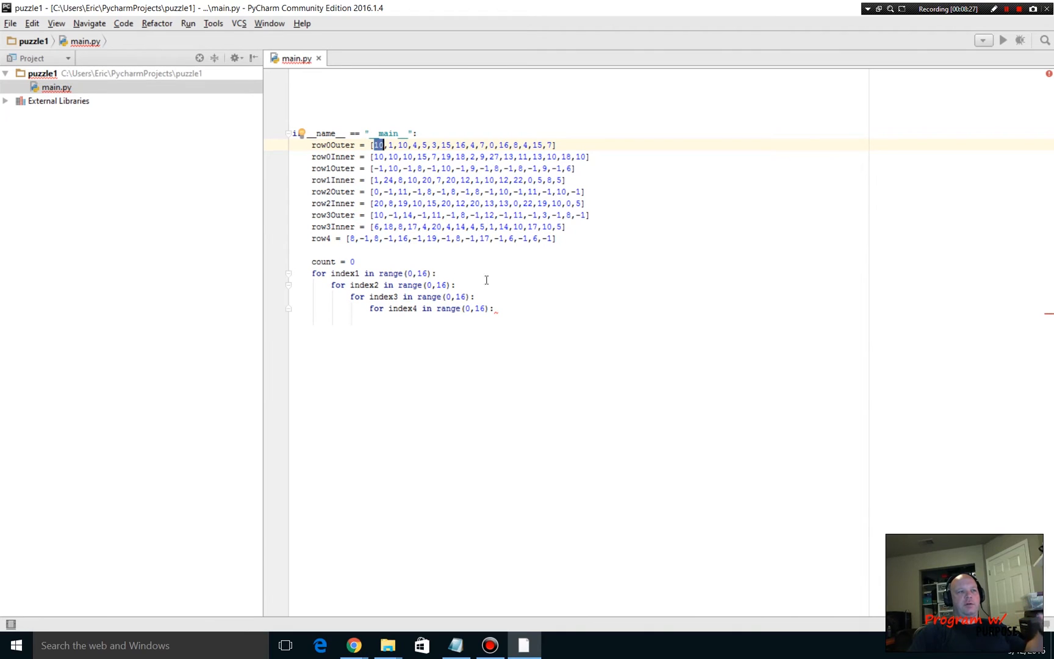
- Write 'if add(0) == 50:' inside the index4 loop, comparing against row0Outer's first 10
{"action": "left_click", "coordinate": [502, 308]}
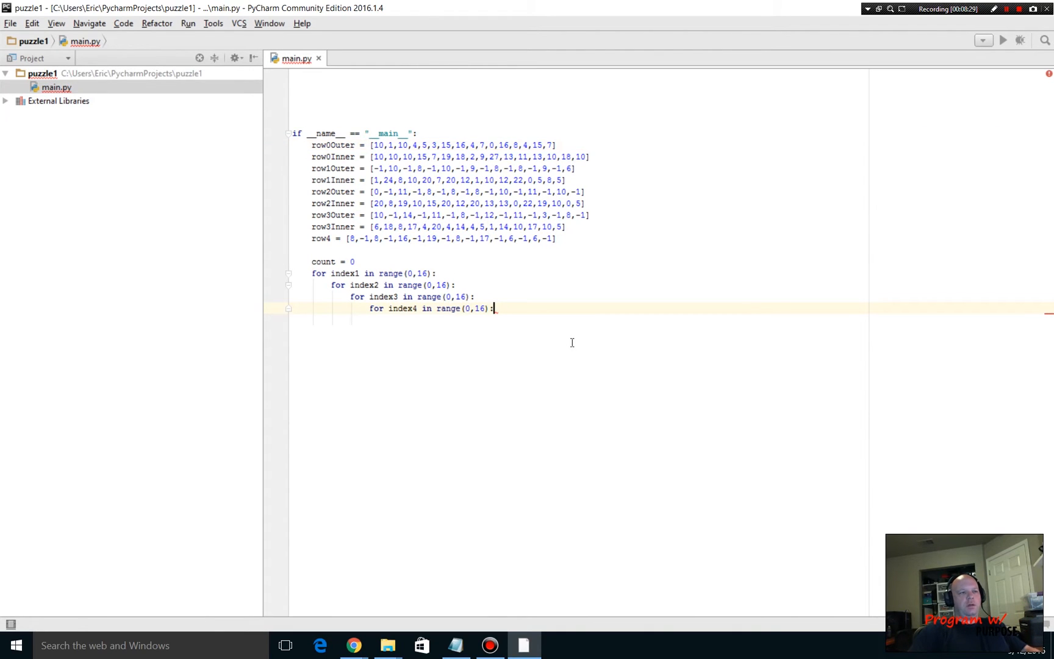
{"action": "key", "text": "Return"}
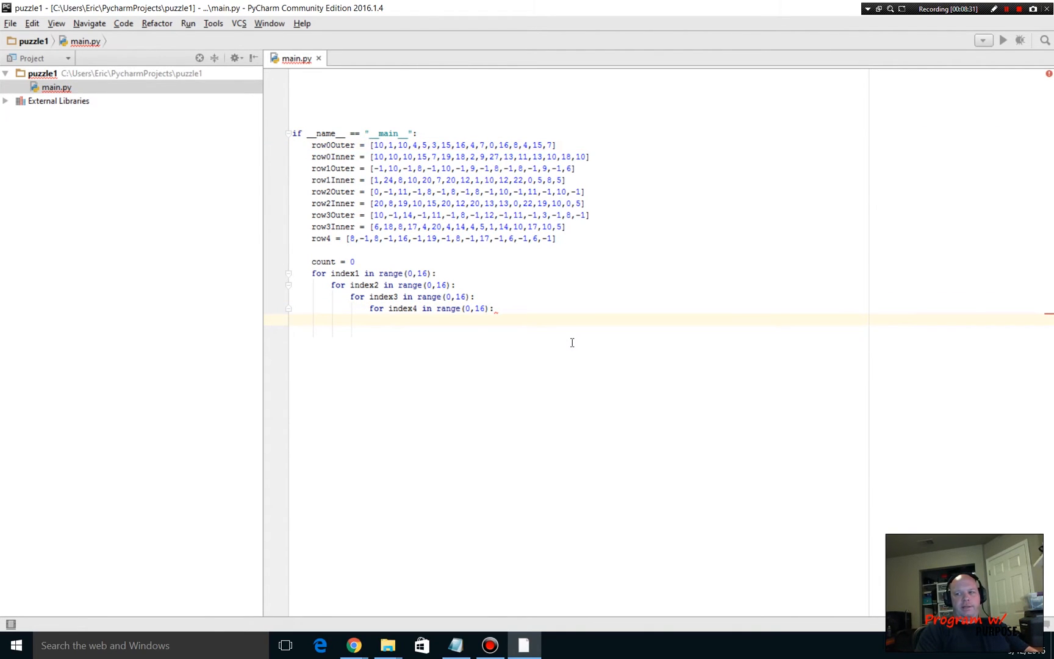
{"action": "type", "text": "if "}
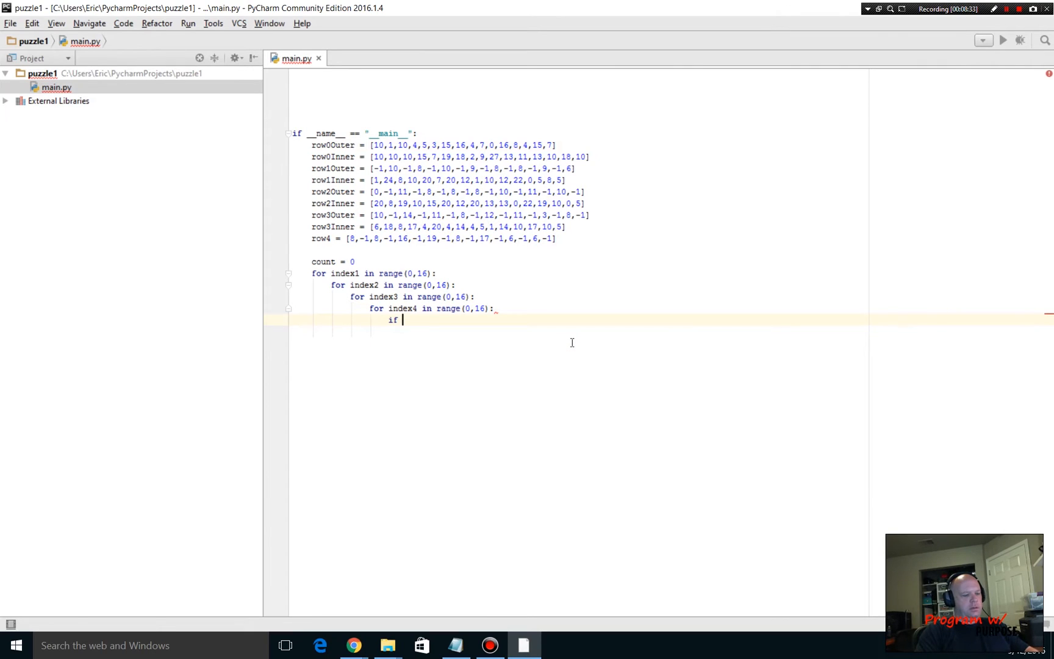
{"action": "type", "text": "add"}
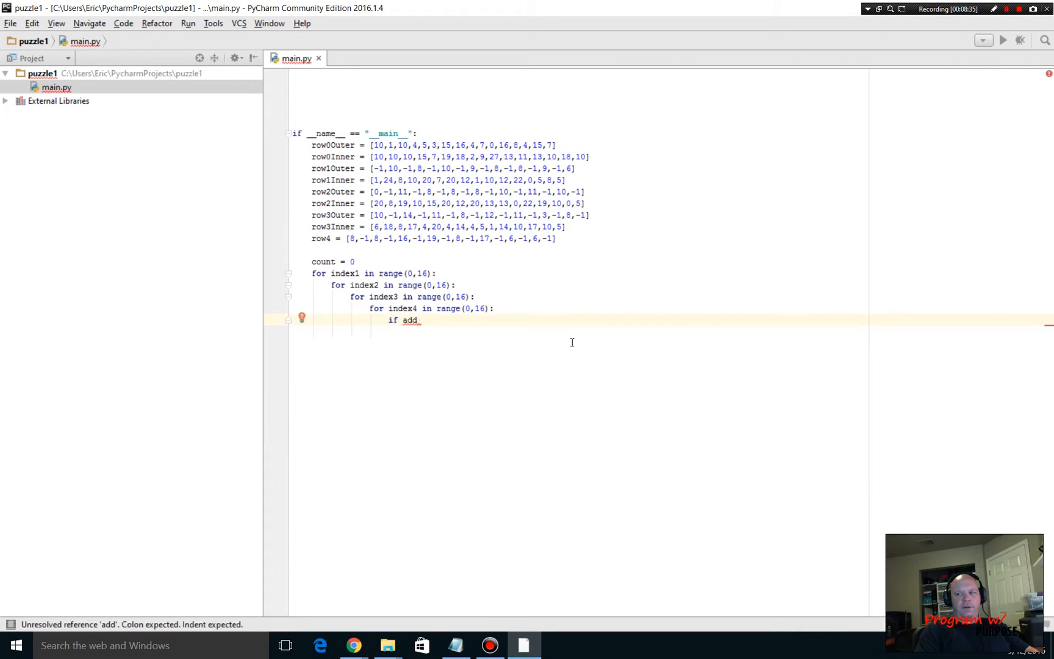
{"action": "type", "text": "(0"}
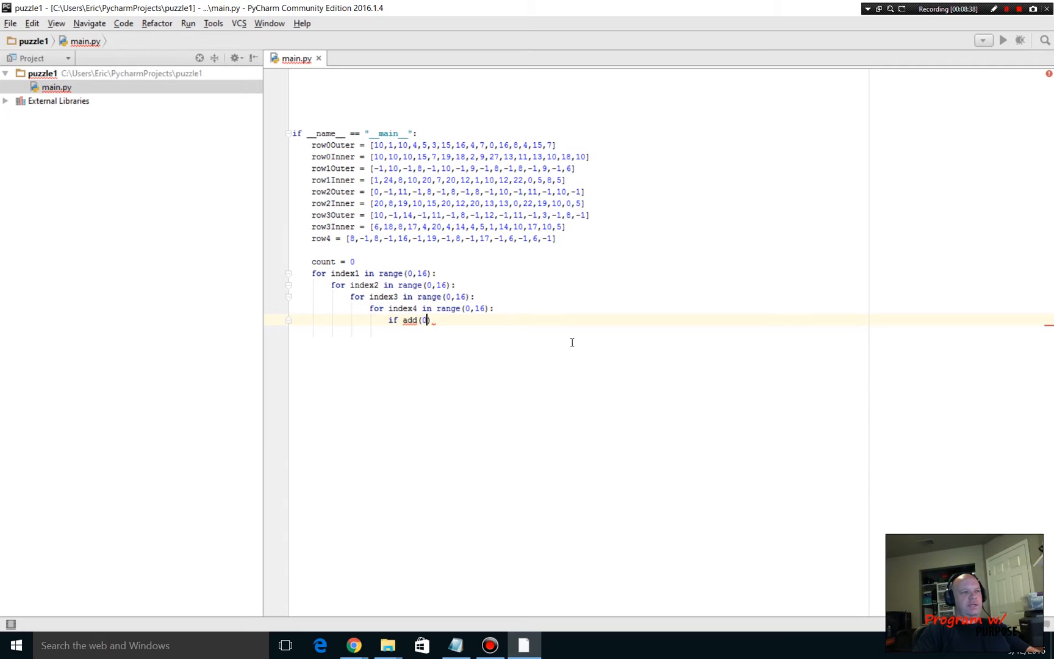
{"action": "type", "text": ")"}
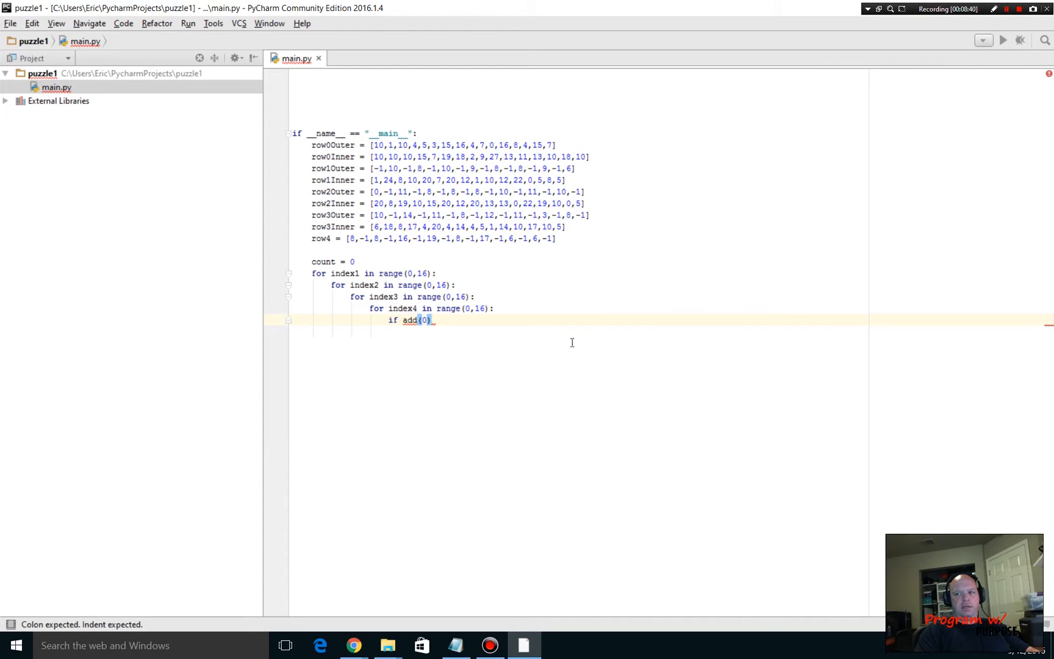
{"action": "type", "text": " == 50"}
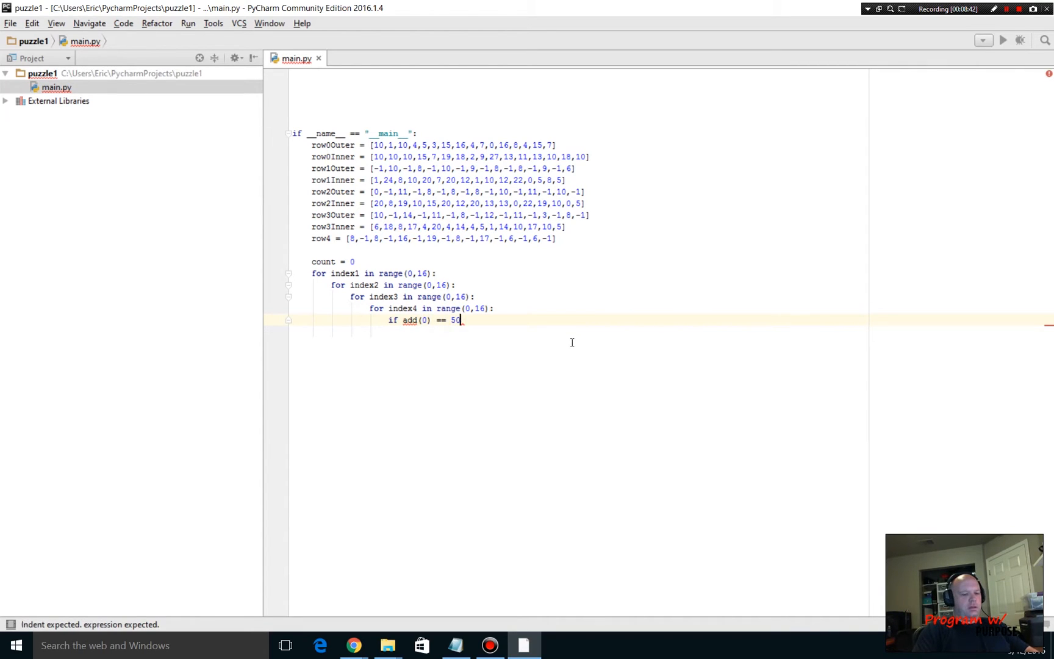
{"action": "type", "text": ":"}
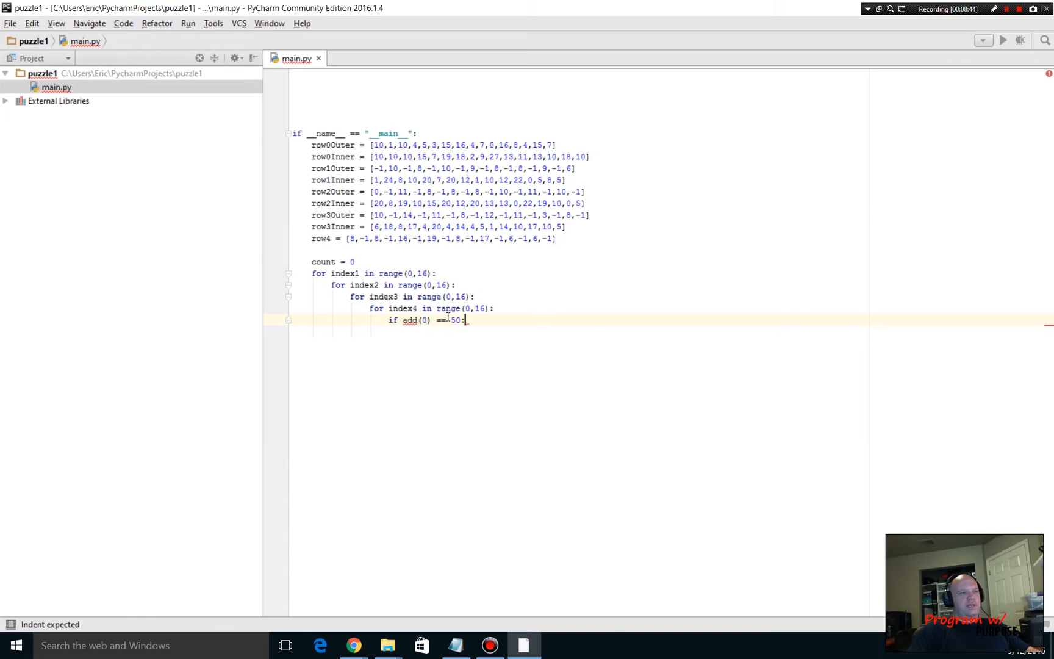
{"action": "double_click", "coordinate": [422, 321]}
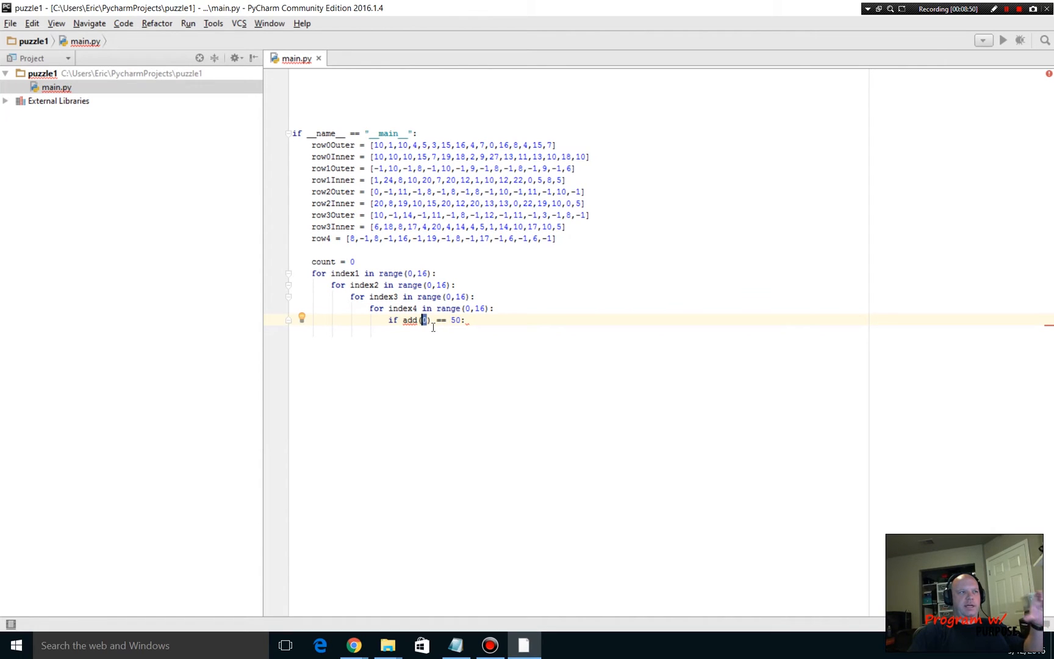
{"action": "double_click", "coordinate": [380, 145]}
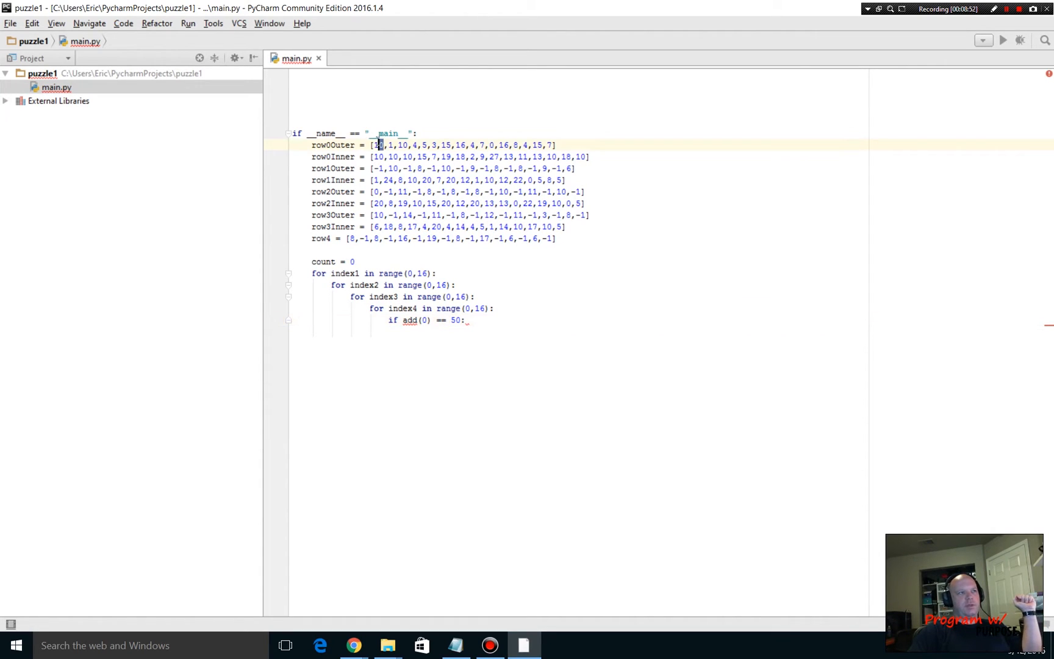
{"action": "left_click", "coordinate": [411, 320]}
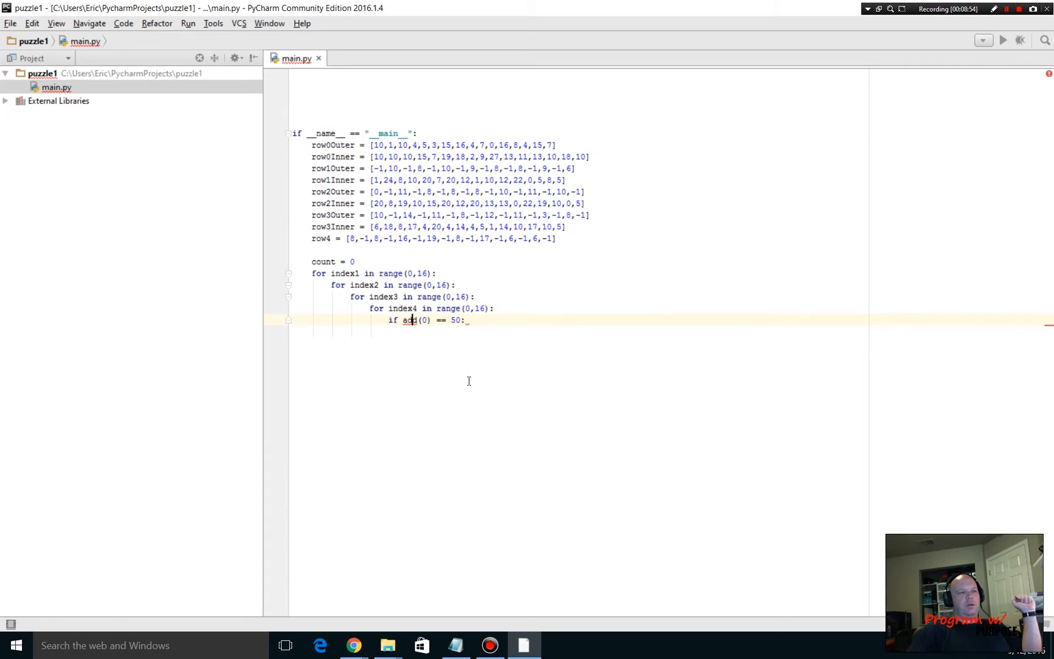
{"action": "left_click", "coordinate": [403, 319]}
{"action": "double_click", "coordinate": [405, 319]}
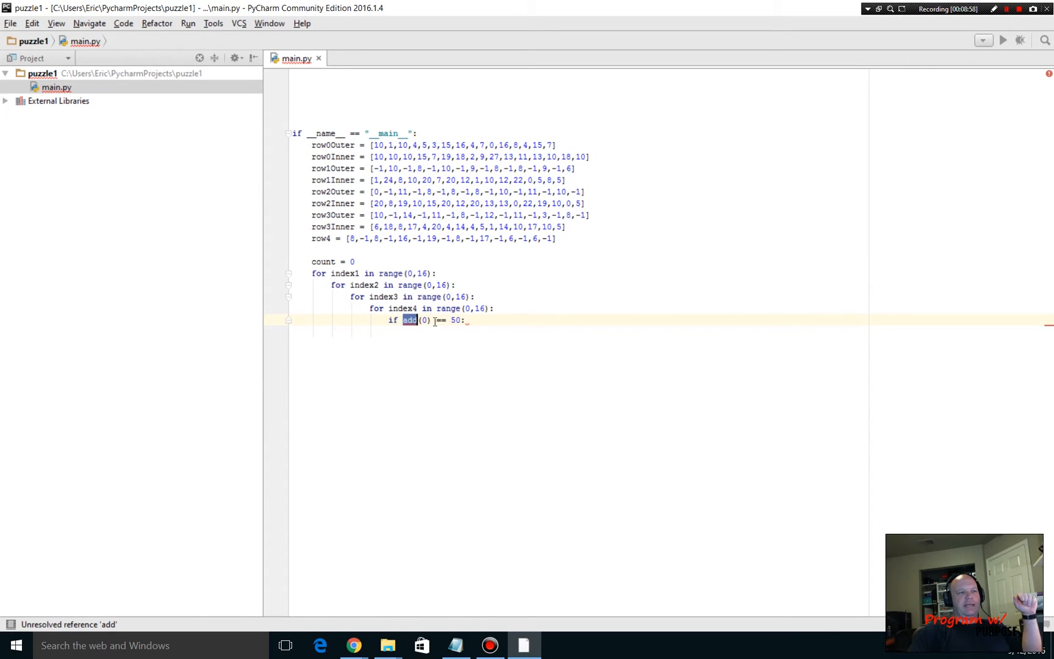
{"action": "left_click", "coordinate": [432, 320]}
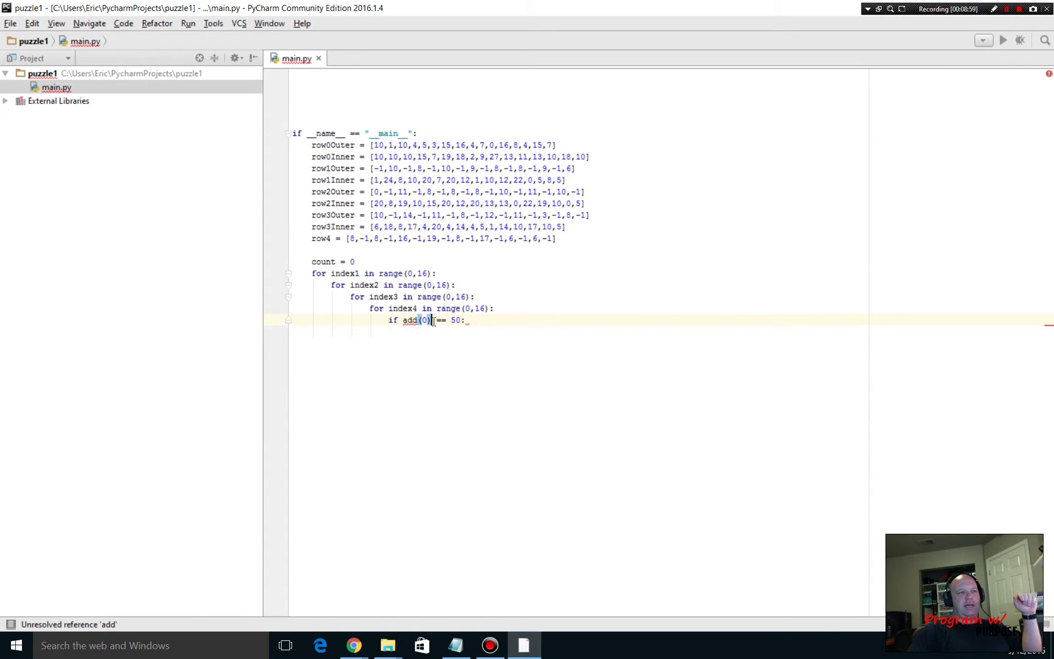
{"action": "left_click", "coordinate": [474, 320]}
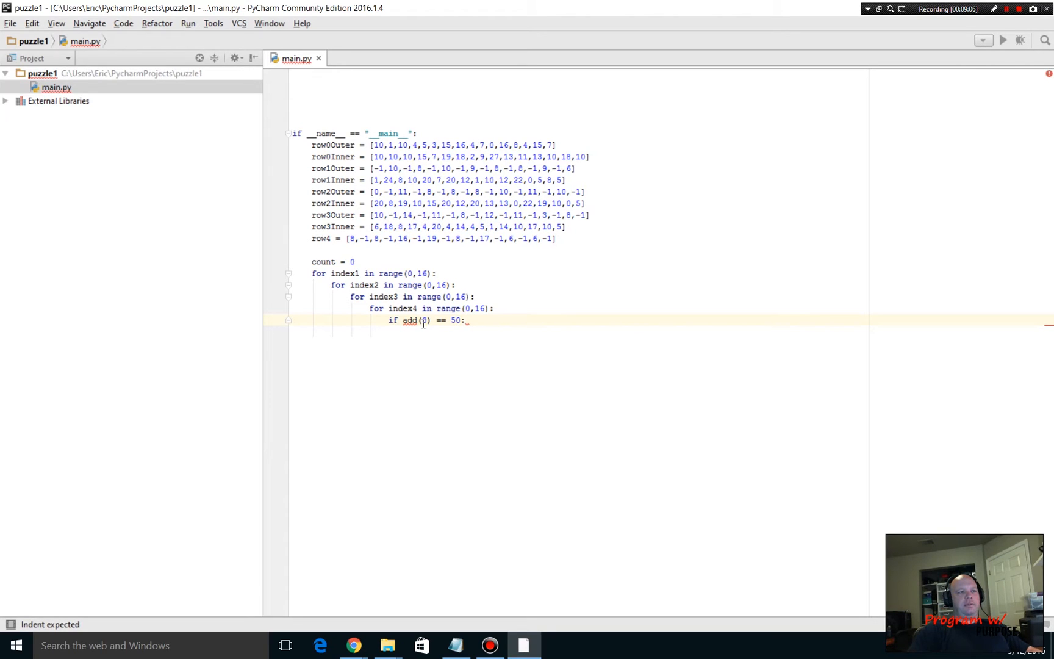
{"action": "mouse_move", "coordinate": [409, 321]}
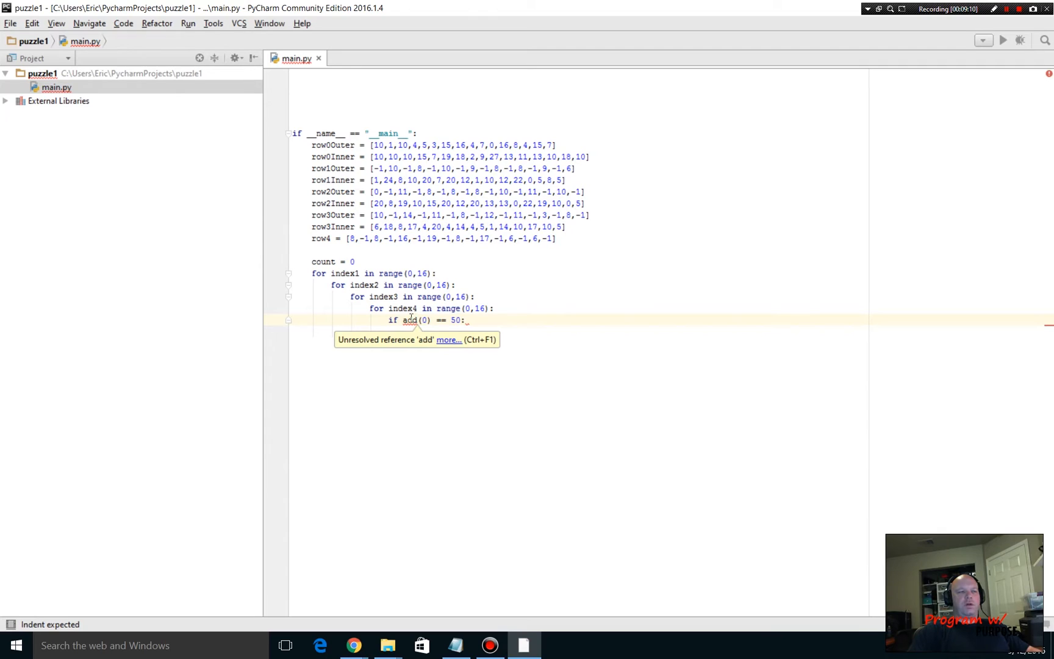
- Inspect the unresolved reference warning on add, then jump to the empty top of the file
{"action": "left_click", "coordinate": [410, 319]}
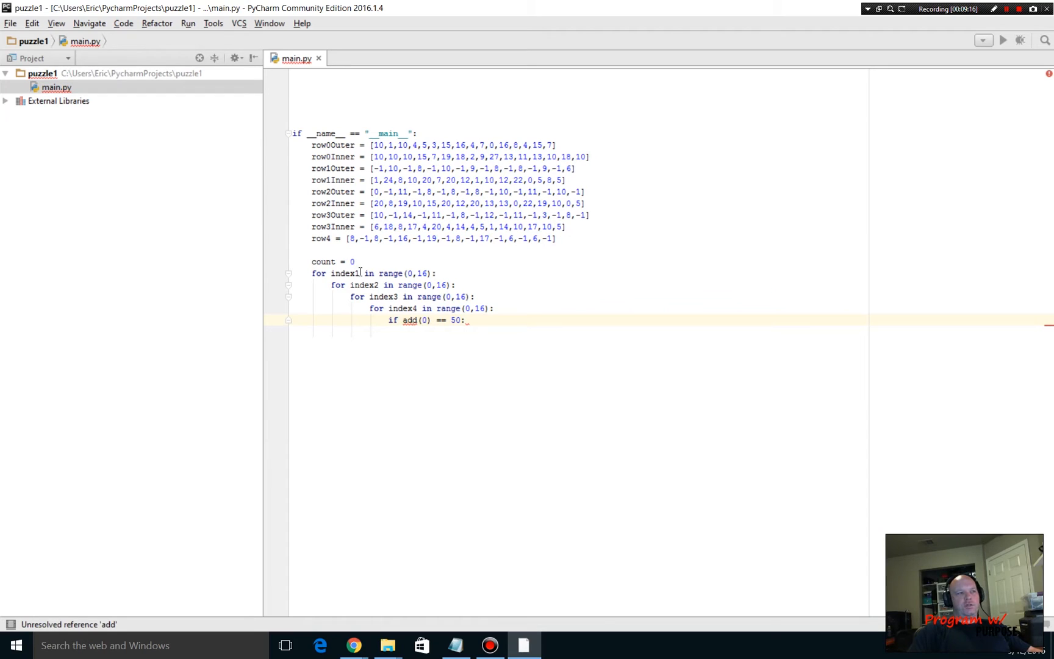
{"action": "left_click", "coordinate": [412, 319]}
{"action": "key", "text": "shift+Left"}
{"action": "mouse_move", "coordinate": [410, 320]}
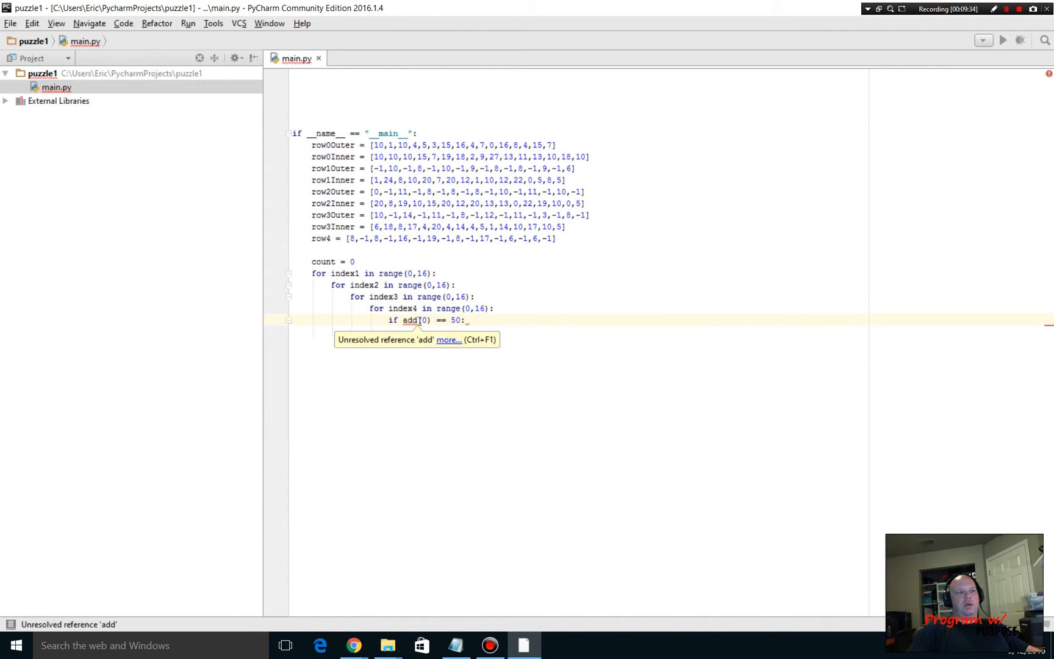
{"action": "left_click", "coordinate": [419, 320]}
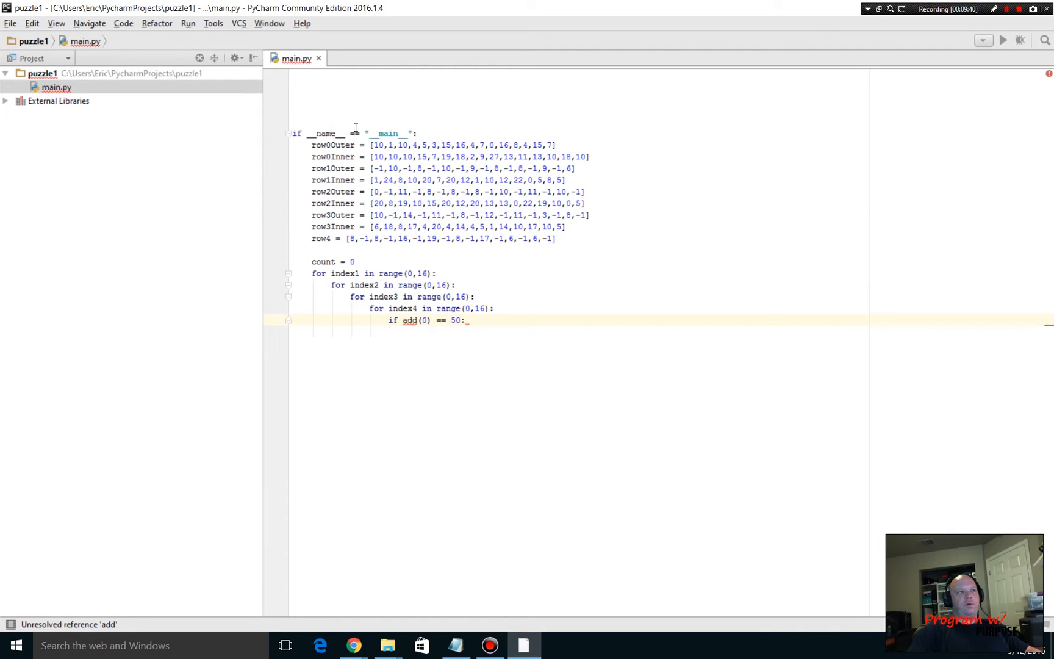
{"action": "double_click", "coordinate": [420, 134]}
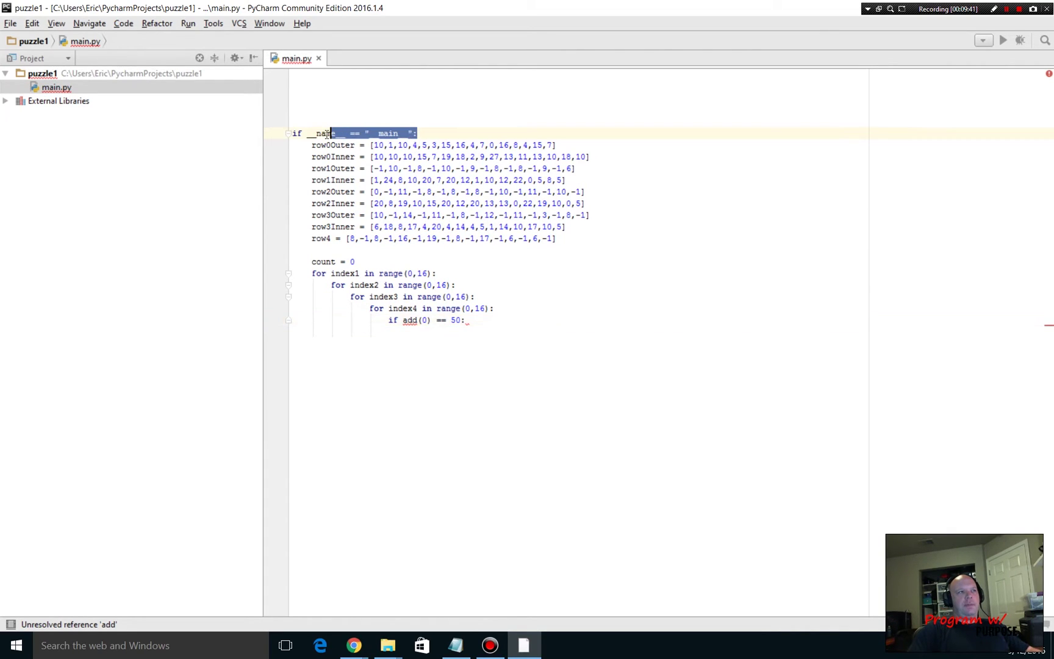
- Add the header 'def add(slice):' on the empty top line and start its indented body
{"action": "left_click", "coordinate": [325, 77]}
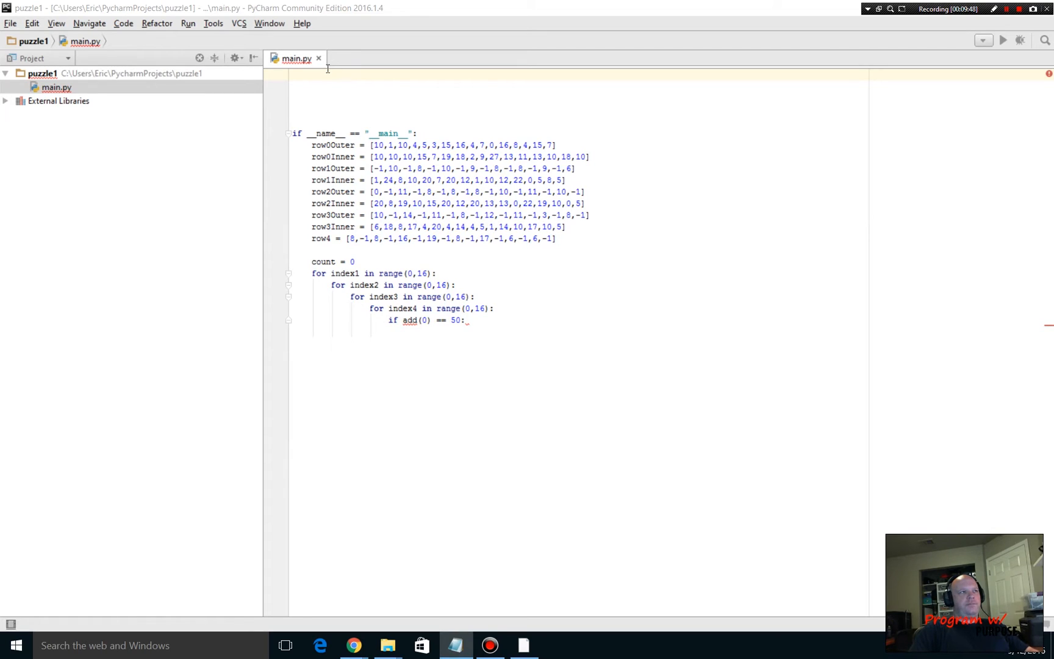
{"action": "key", "text": "alt+Tab"}
{"action": "type", "text": "de"}
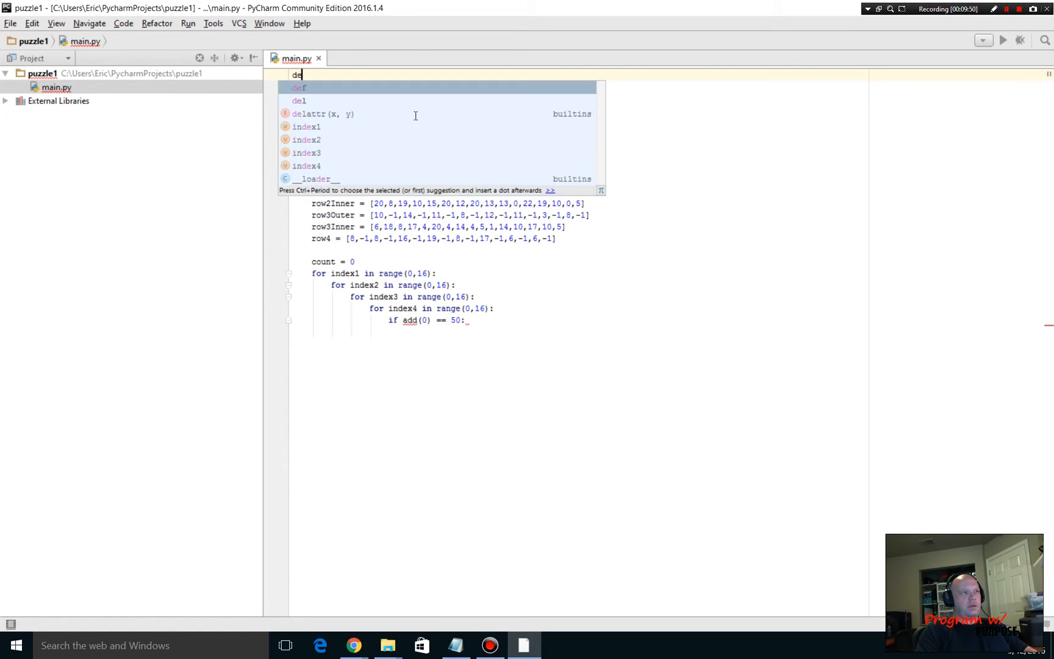
{"action": "type", "text": "f add("}
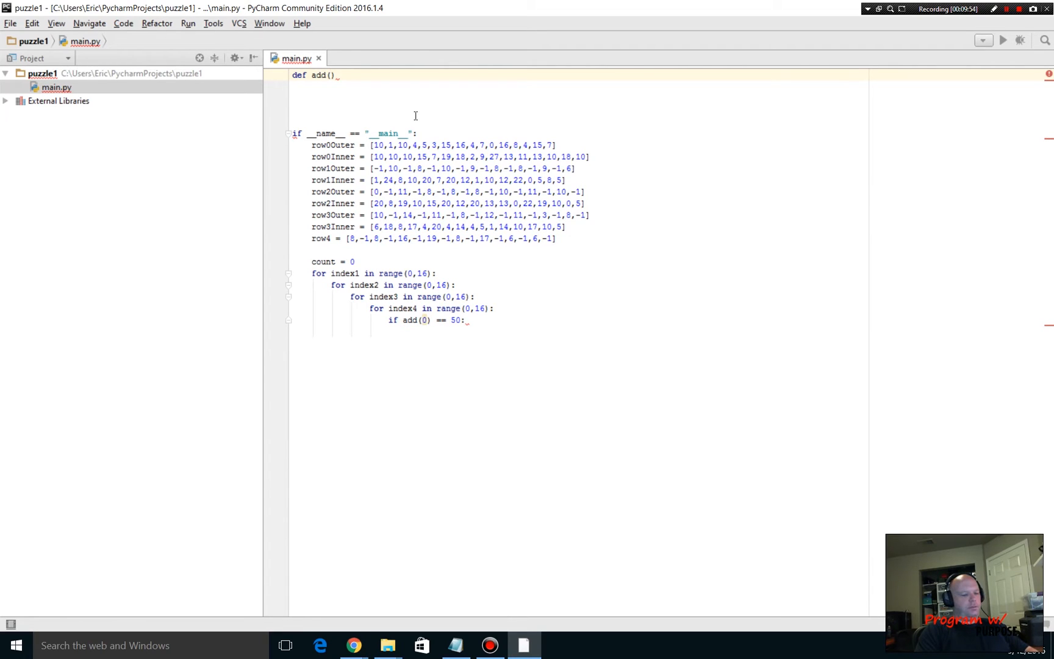
{"action": "type", "text": "slice)"}
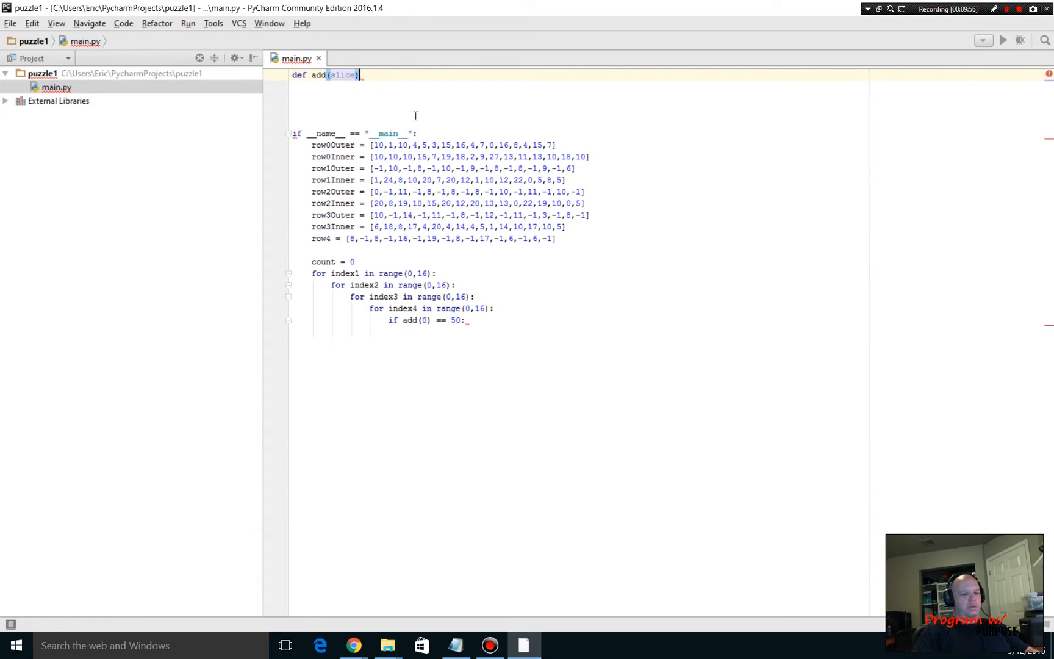
{"action": "type", "text": ":"}
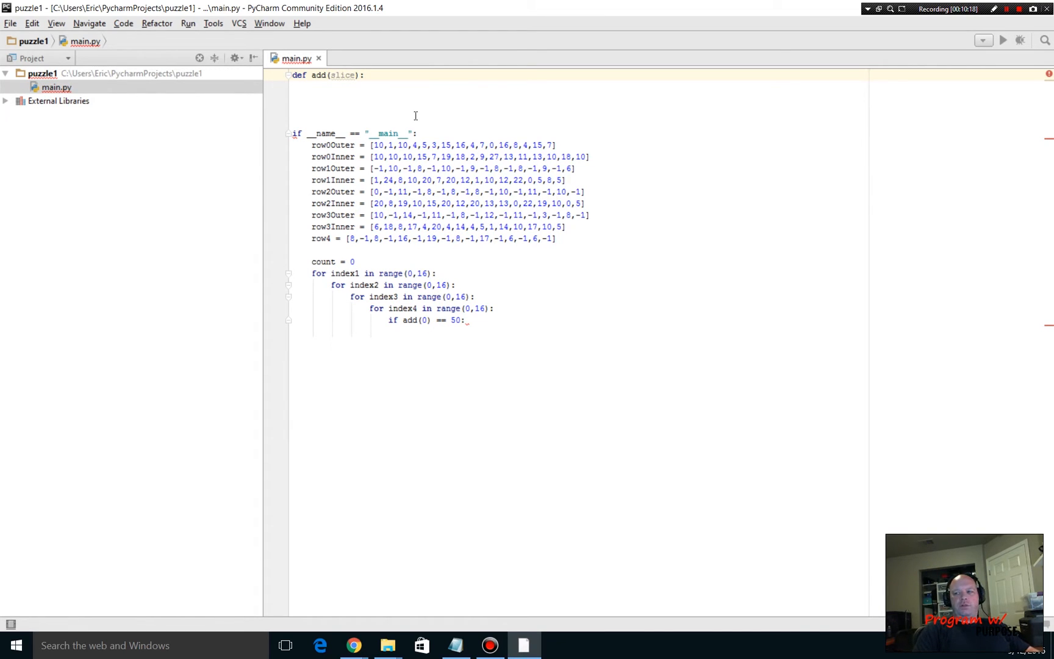
{"action": "key", "text": "Return"}
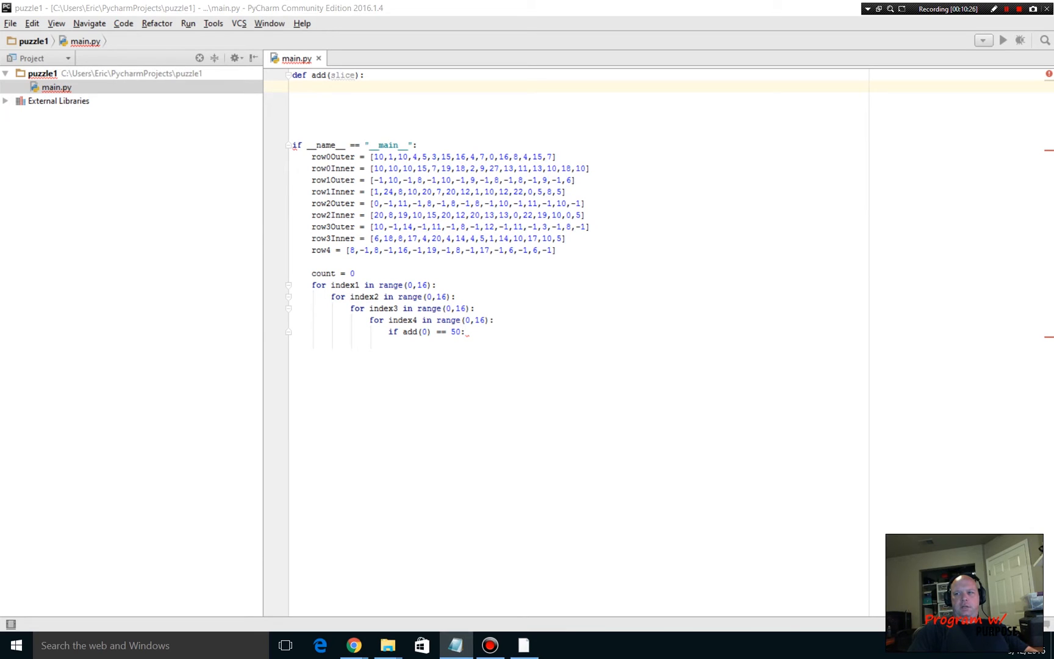
- Paste the add body: four if/else blocks for valRow1–valRow4 and the return of their sum with row0Outer[slice]
{"action": "key", "text": "Home"}
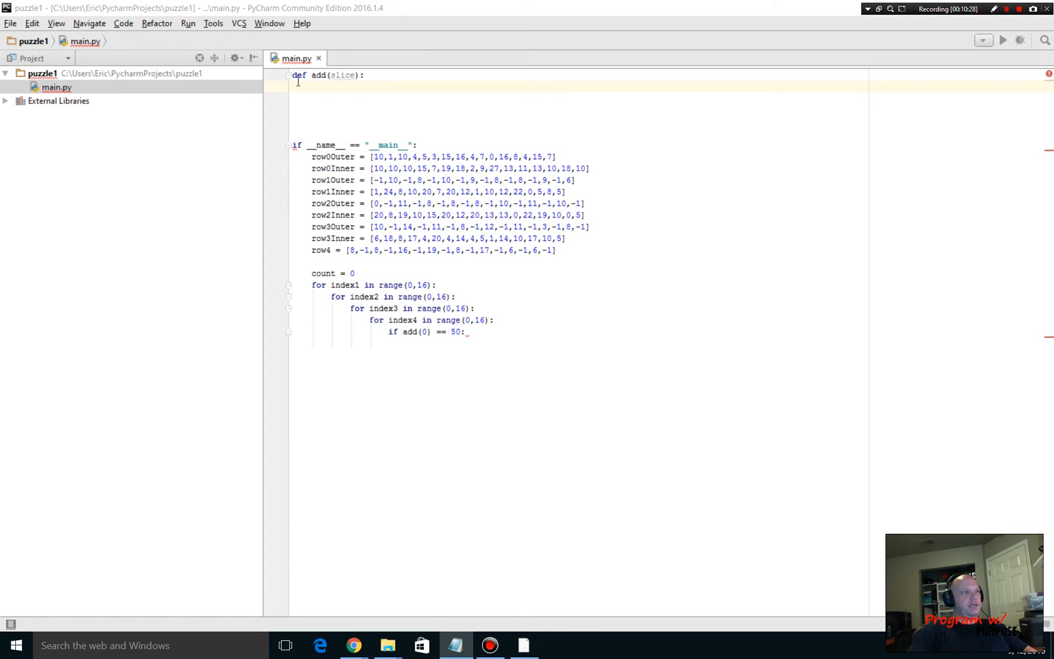
{"action": "type", "text": "if row1Outer[(index1 + slice) % 16] != -1:         valRow1 = row1Outer[(index1 + slice) % 16]     else:         valRow1 = row0Inner[slice]      if row2Outer[(index2 + slice) % 16] != -1:         valRow2 = row2Outer[(index2 + slice) % 16]     else:         valRow2 = row1Inner[(index1 + slice) % 16]      if row3Outer[(index3 + slice) % 16] != -1:         valRow3 = row3Outer[(index3 + slice) % 16]     else:         valRow3 = row2Inner[(index2 + slice) % 16]      if row4[(index4 + slice) % 16] != -1:         valRow4 = row4[(index4 + slice) % 16]     else:         valRow4 = row3Inner[(index3 + slice) % 16]     return row0Outer[slice] + valRow1 + valRow2 + valRow3 + valRow4"}
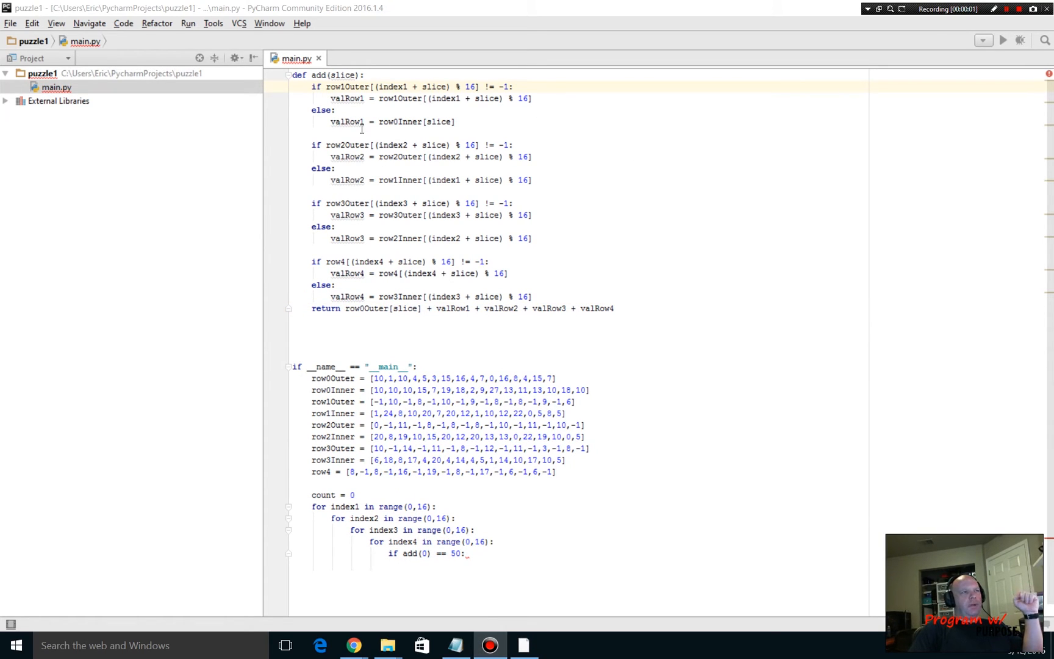
- Walk through the pasted code, highlighting row1Outer, its -1 check, and row0Outer[slice] in the return
{"action": "left_click_drag", "start_coordinate": [327, 86], "coordinate": [344, 86]}
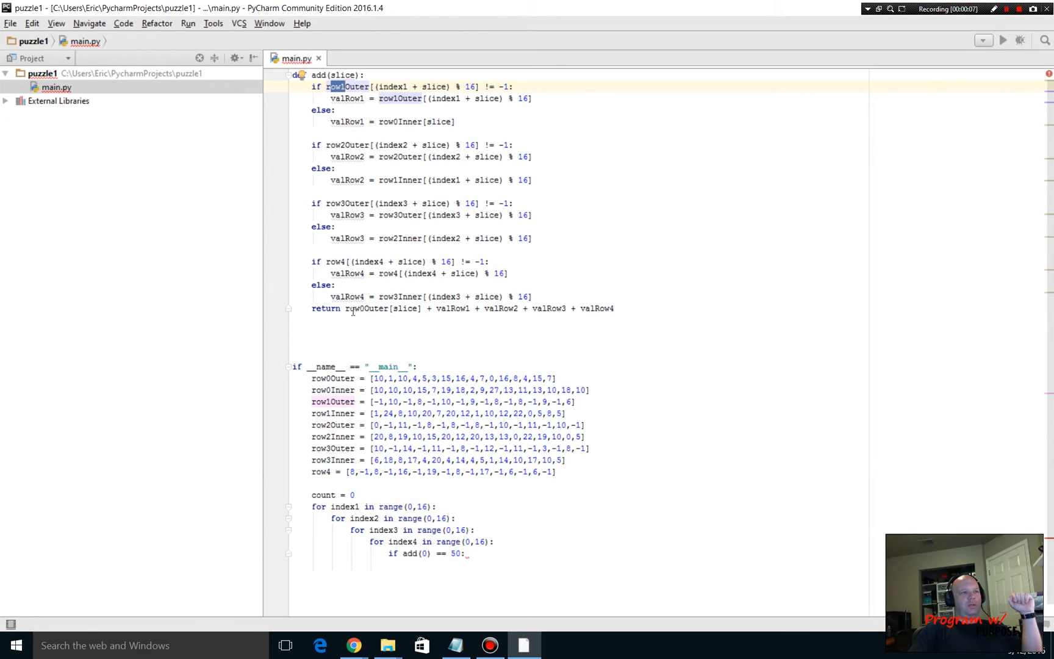
{"action": "left_click_drag", "start_coordinate": [345, 308], "coordinate": [420, 308]}
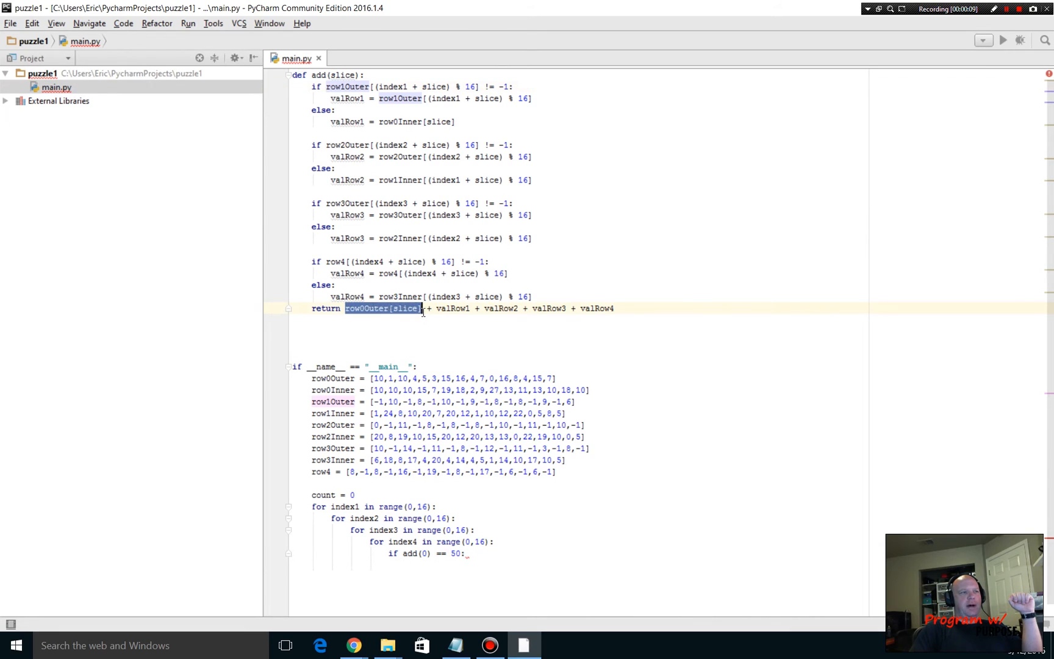
{"action": "left_click", "coordinate": [364, 308]}
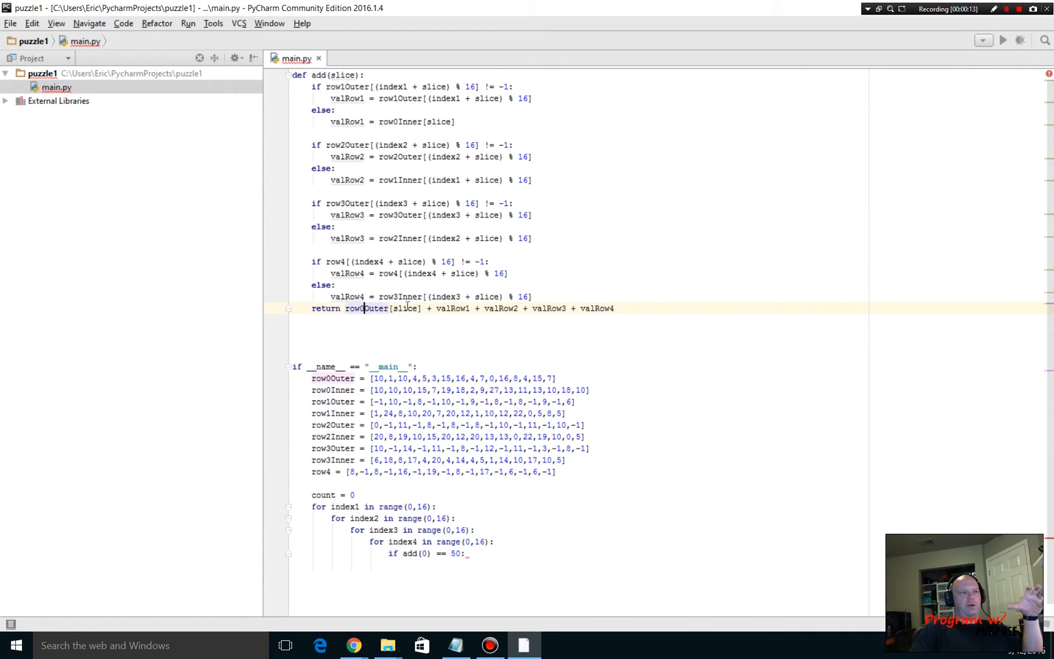
{"action": "left_click", "coordinate": [408, 308]}
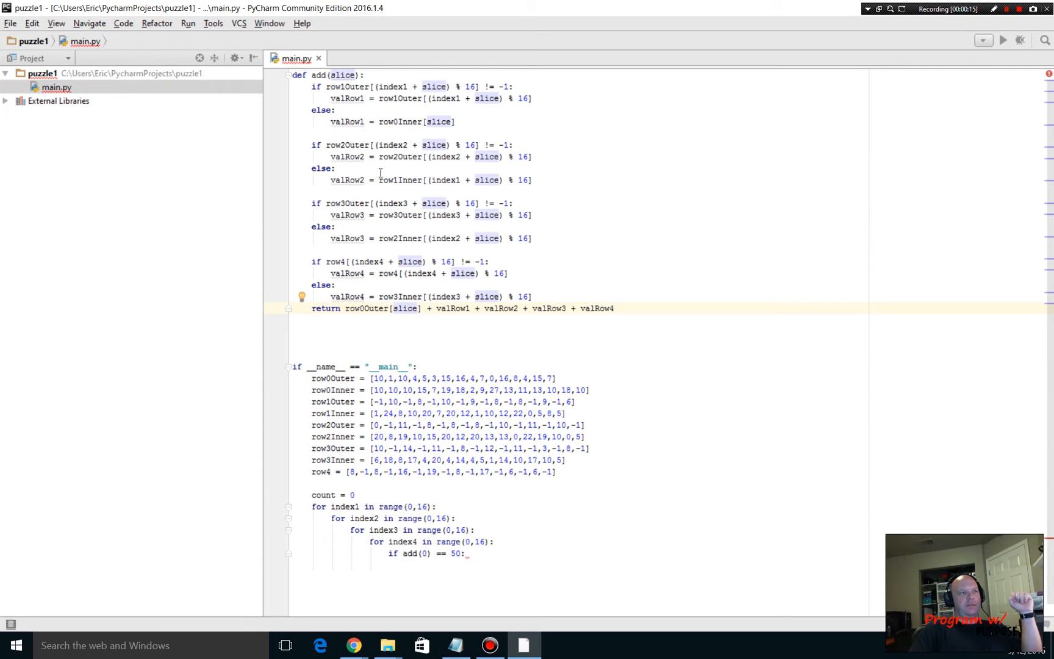
{"action": "left_click", "coordinate": [341, 86]}
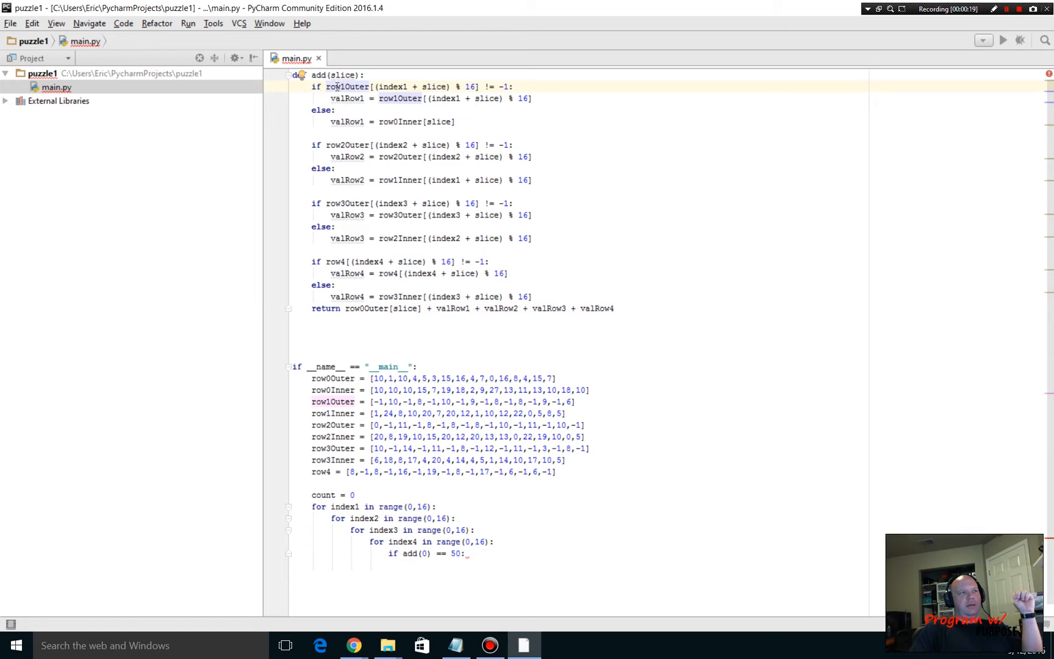
{"action": "left_click", "coordinate": [372, 86]}
{"action": "double_click", "coordinate": [504, 86]}
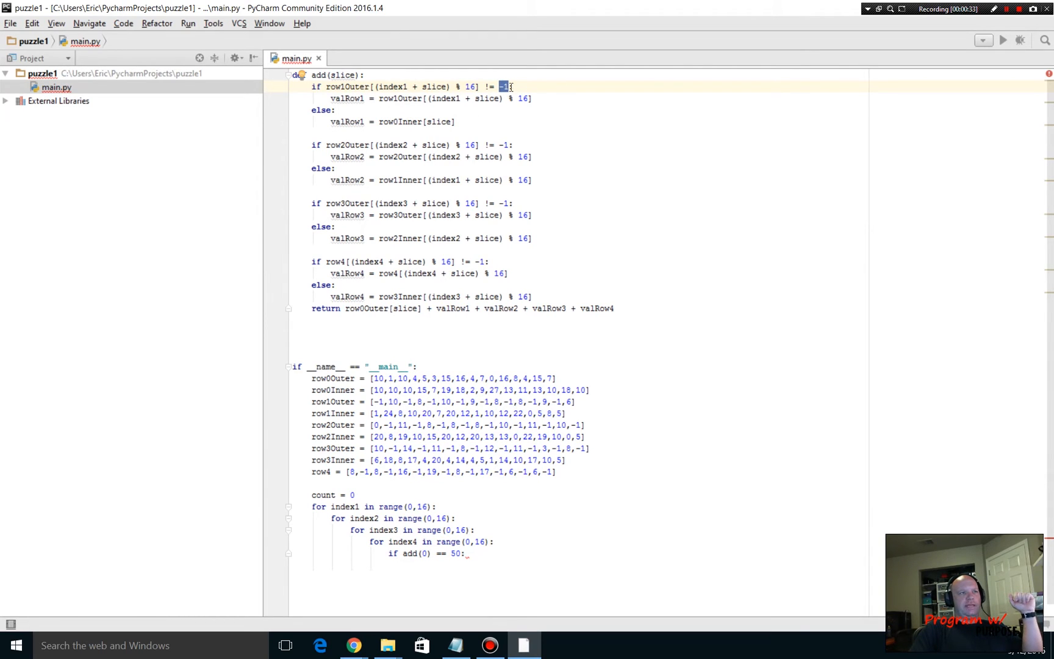
{"action": "left_click", "coordinate": [509, 86]}
{"action": "left_click_drag", "start_coordinate": [374, 86], "coordinate": [478, 85]}
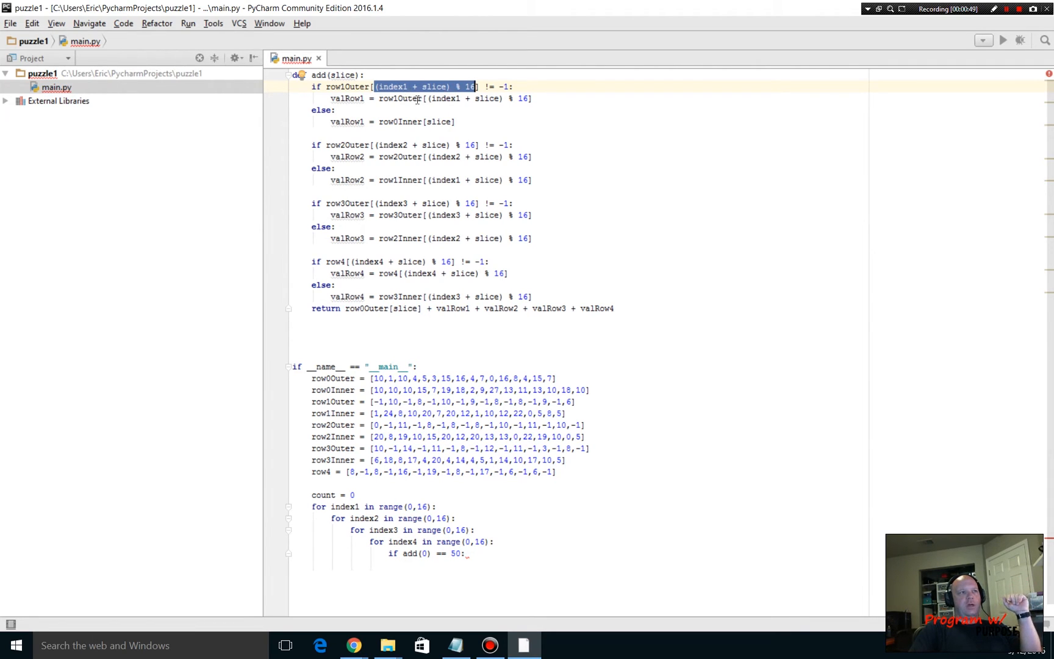
{"action": "left_click", "coordinate": [398, 87]}
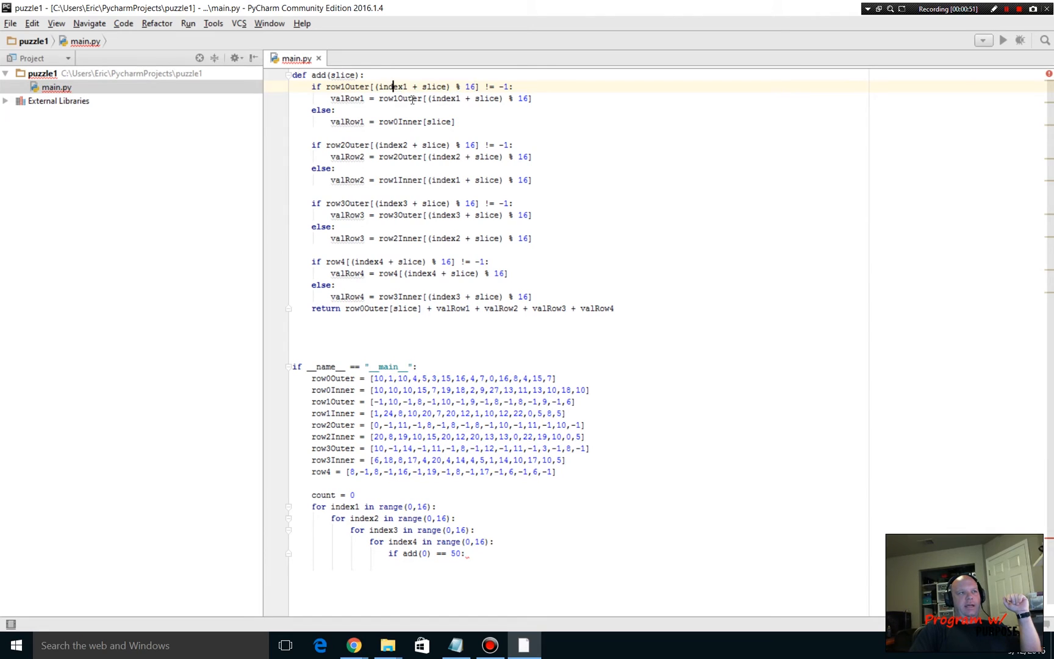
{"action": "left_click", "coordinate": [435, 86]}
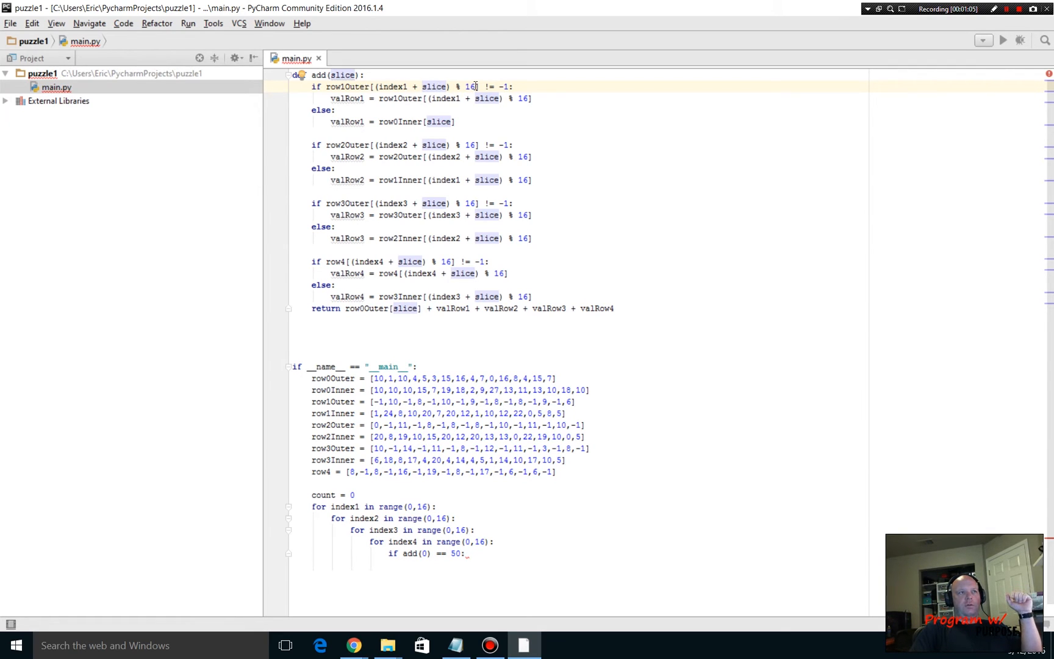
{"action": "left_click", "coordinate": [472, 85]}
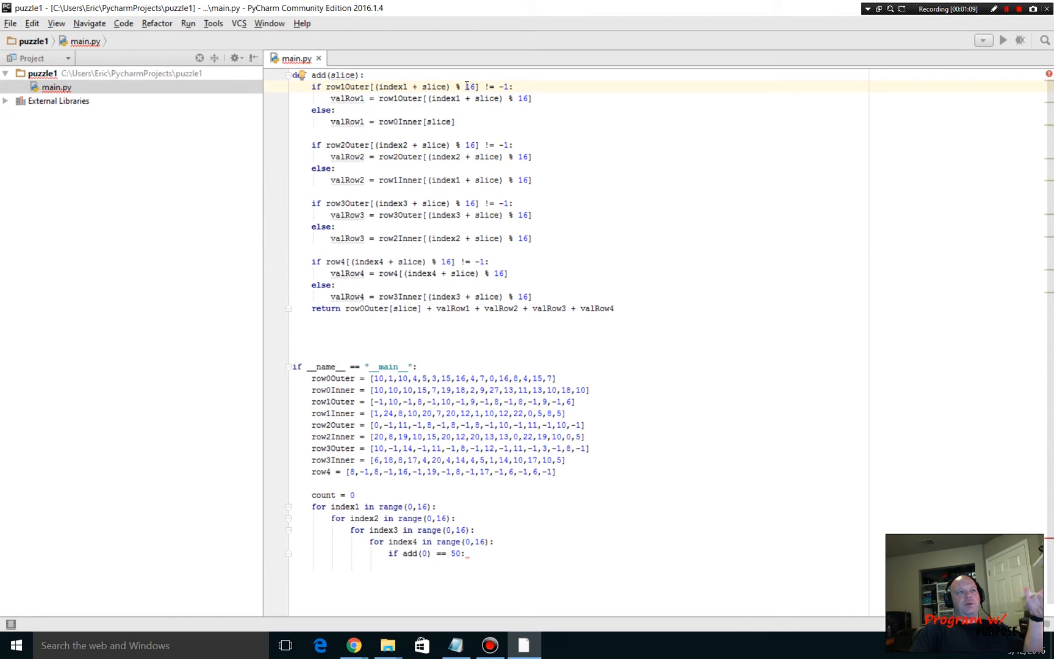
{"action": "left_click", "coordinate": [453, 86]}
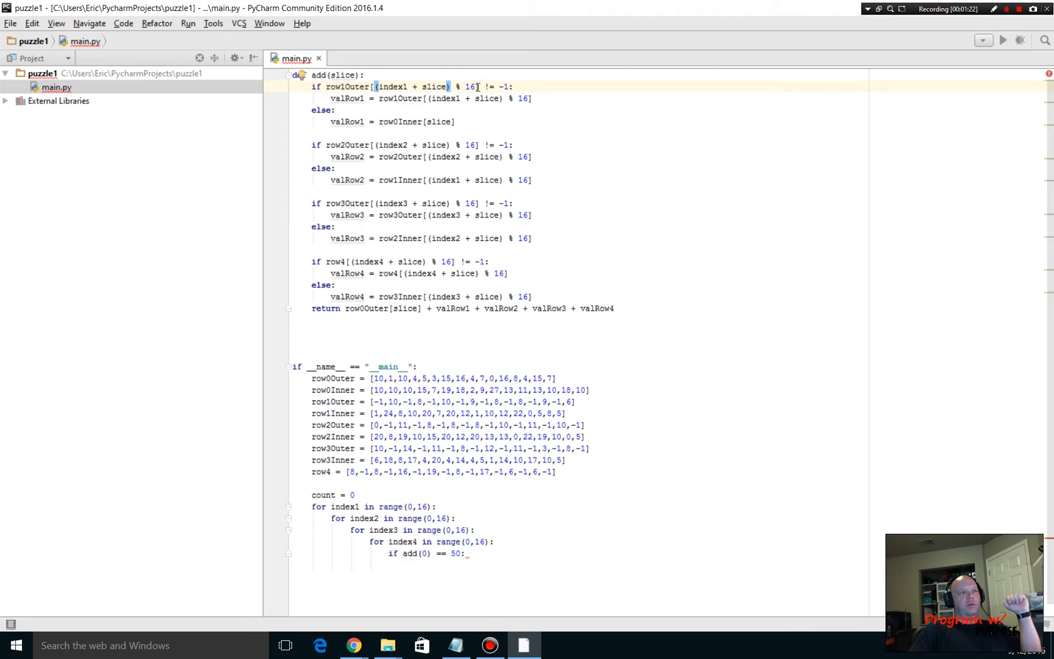
{"action": "left_click", "coordinate": [476, 87]}
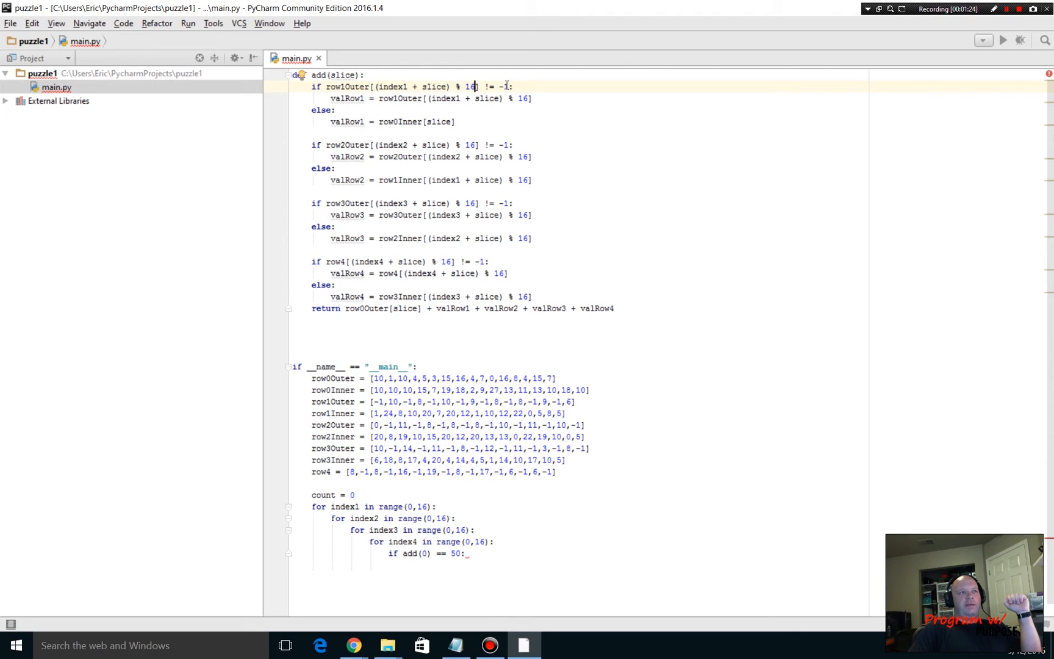
{"action": "left_click_drag", "start_coordinate": [504, 87], "coordinate": [497, 86]}
{"action": "mouse_move", "coordinate": [346, 99]}
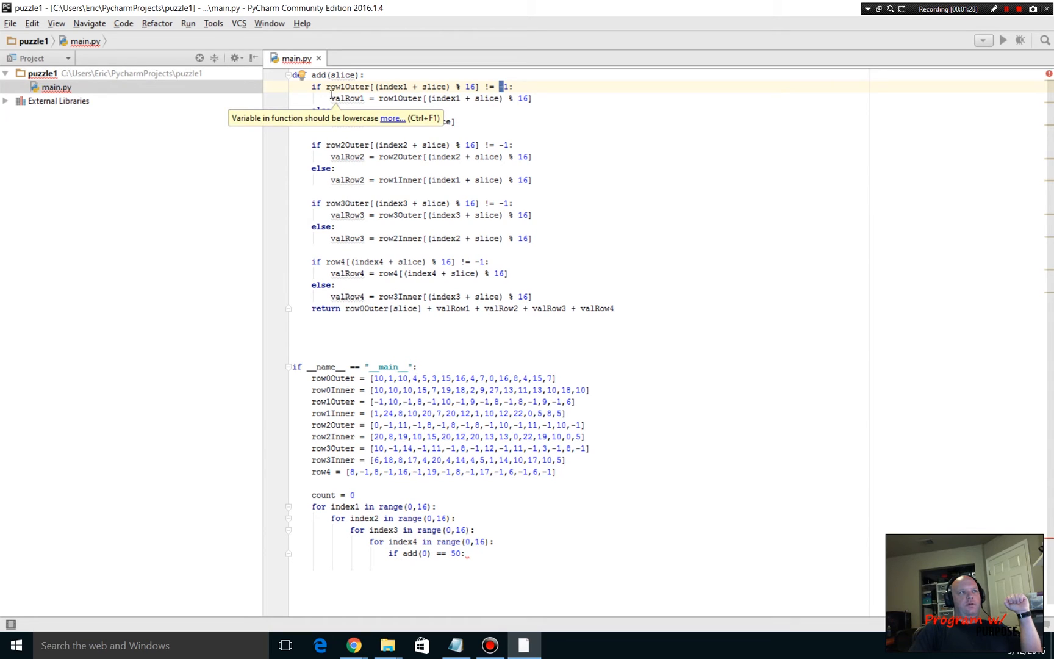
{"action": "left_click_drag", "start_coordinate": [331, 98], "coordinate": [367, 98]}
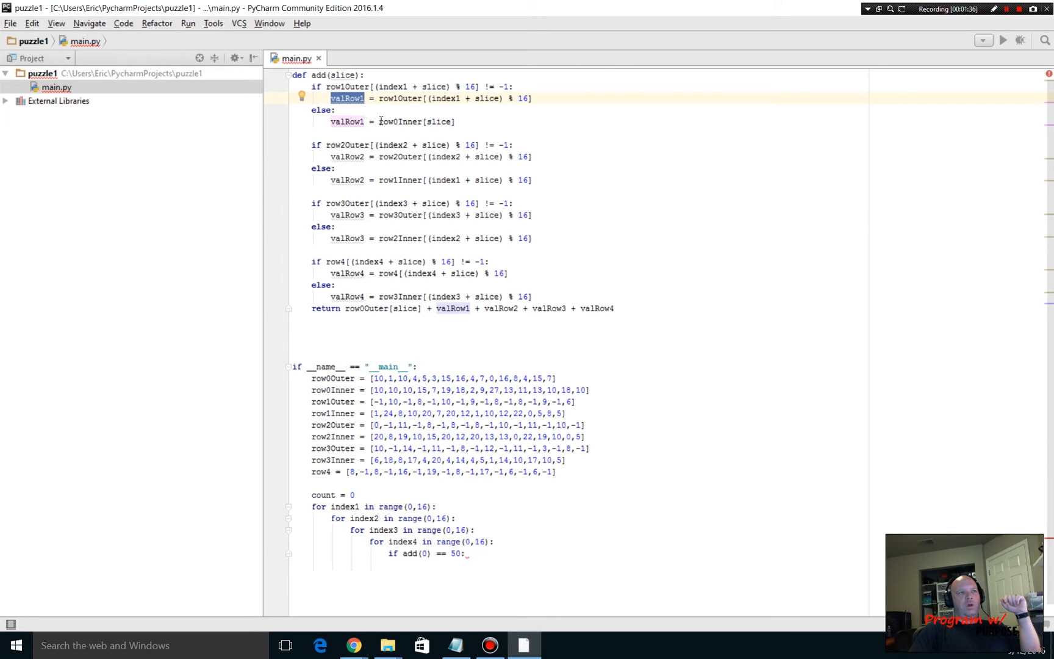
{"action": "left_click_drag", "start_coordinate": [379, 121], "coordinate": [459, 121]}
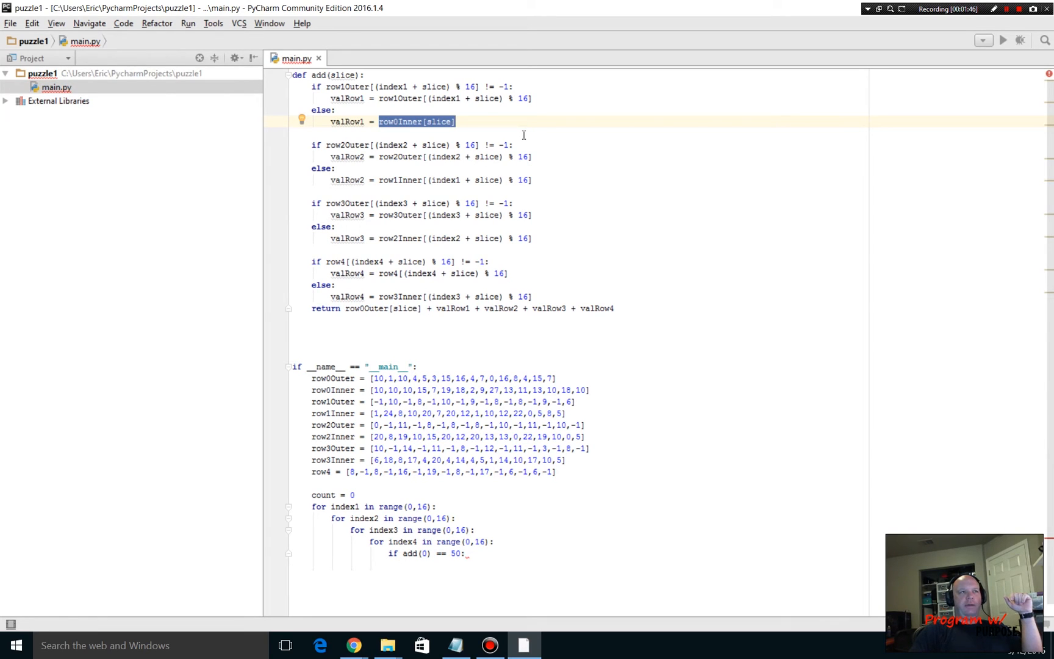
{"action": "left_click", "coordinate": [439, 123]}
- Review the add function's inner-row lookups for valRow2 and valRow4 and the row0Outer[slice] return
{"action": "left_click", "coordinate": [457, 120]}
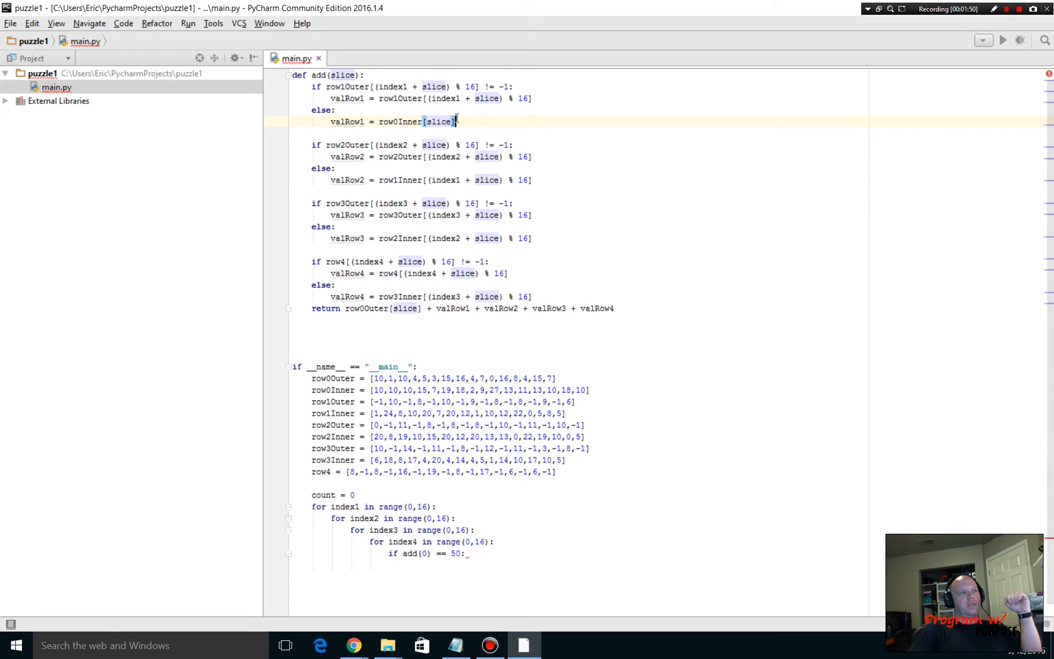
{"action": "left_click", "coordinate": [347, 145]}
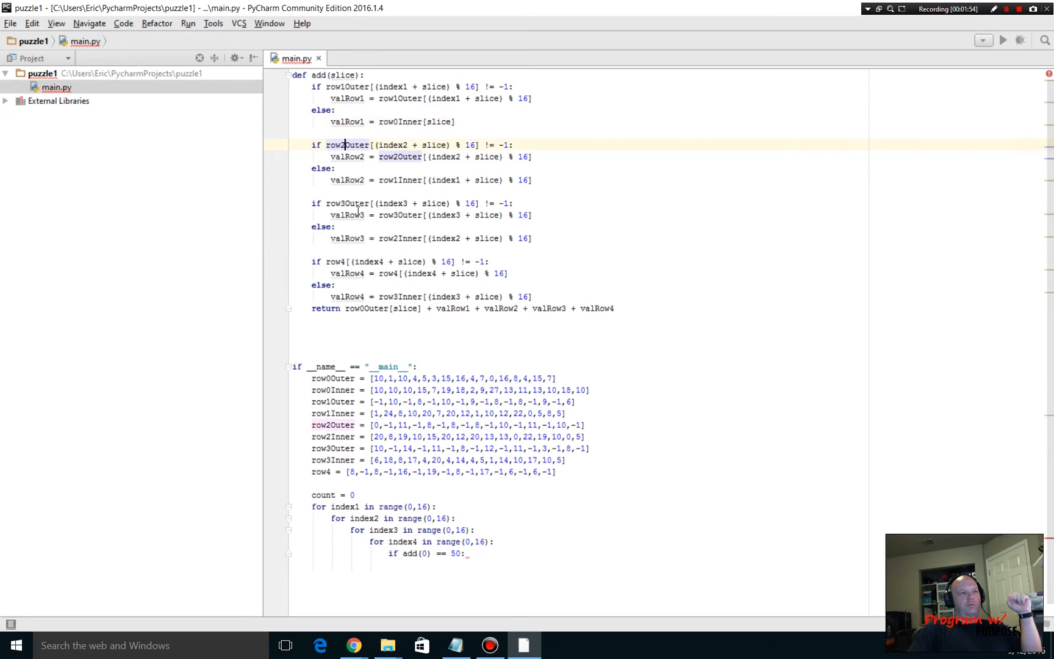
{"action": "left_click", "coordinate": [361, 203]}
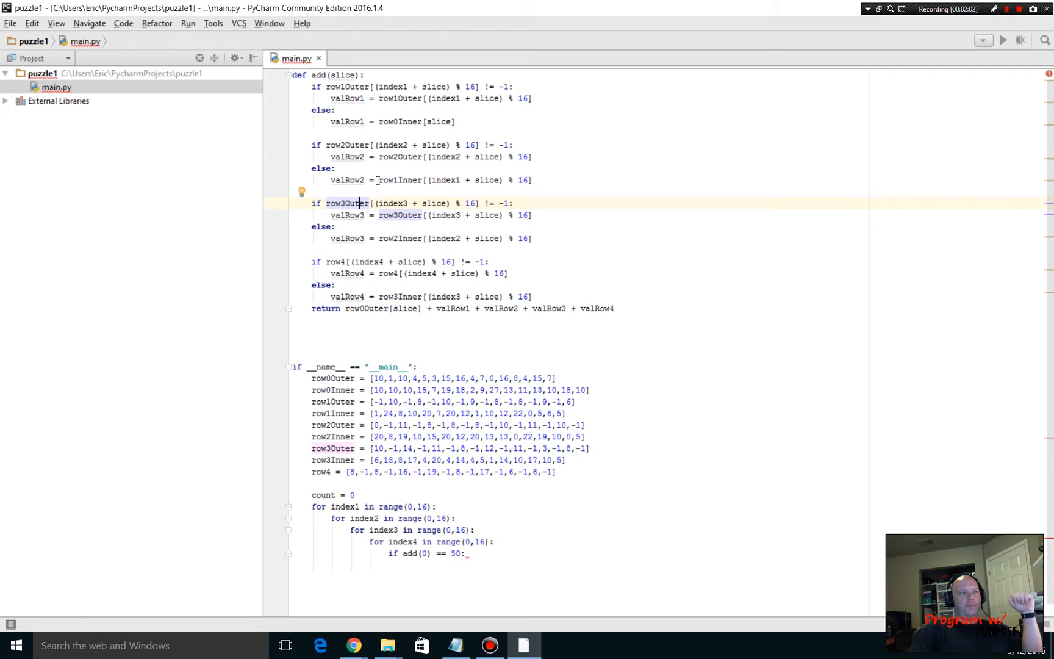
{"action": "left_click_drag", "start_coordinate": [379, 180], "coordinate": [543, 181]}
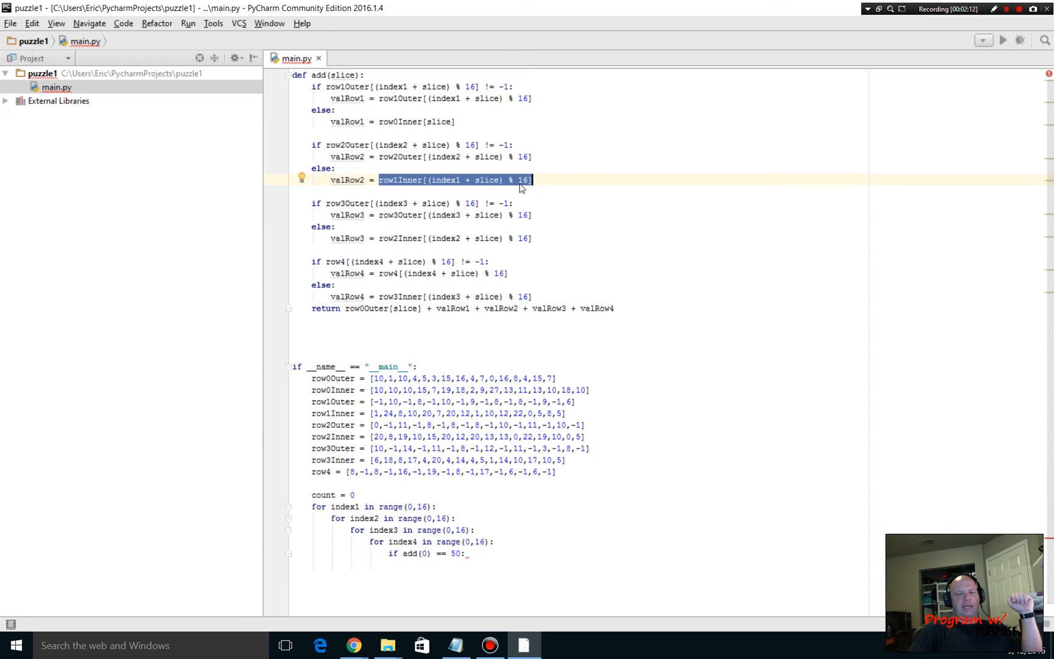
{"action": "left_click", "coordinate": [381, 251]}
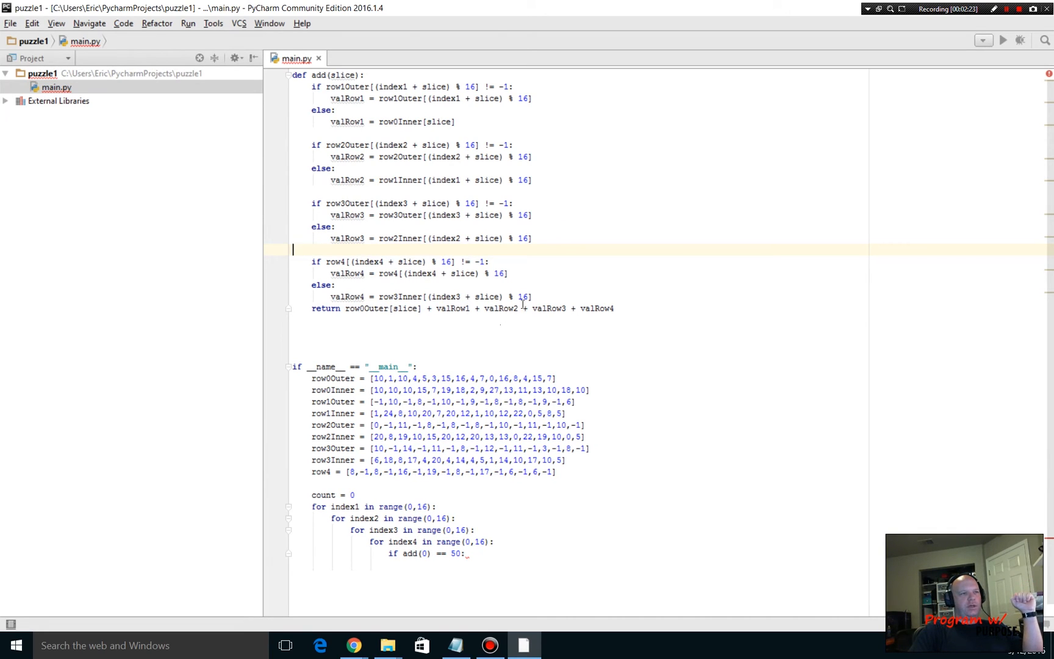
{"action": "left_click_drag", "start_coordinate": [532, 296], "coordinate": [331, 297]}
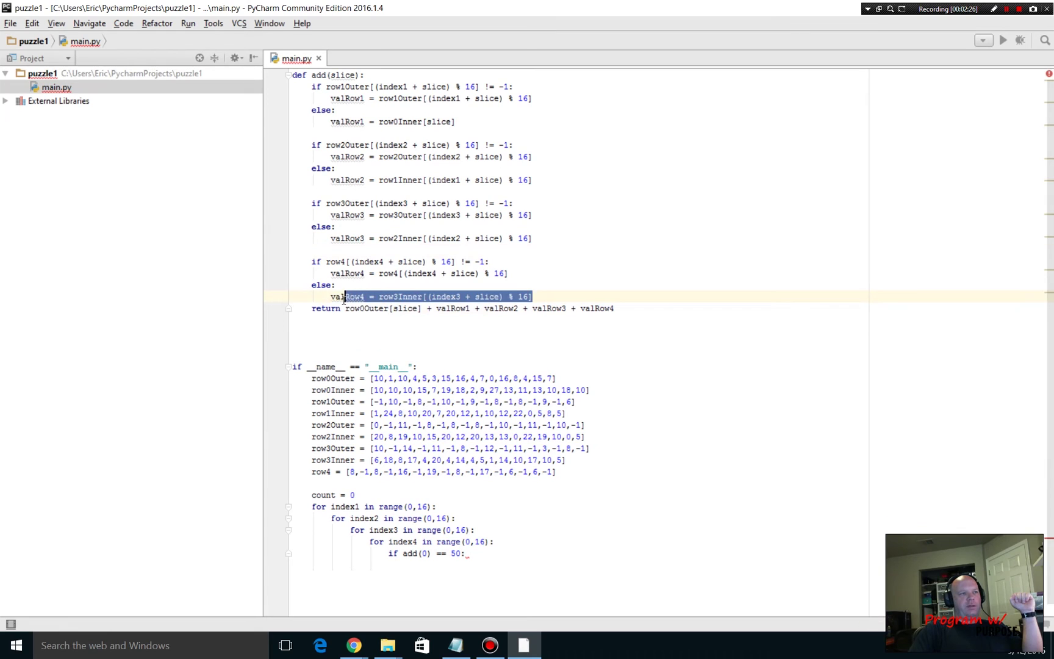
{"action": "left_click", "coordinate": [457, 298]}
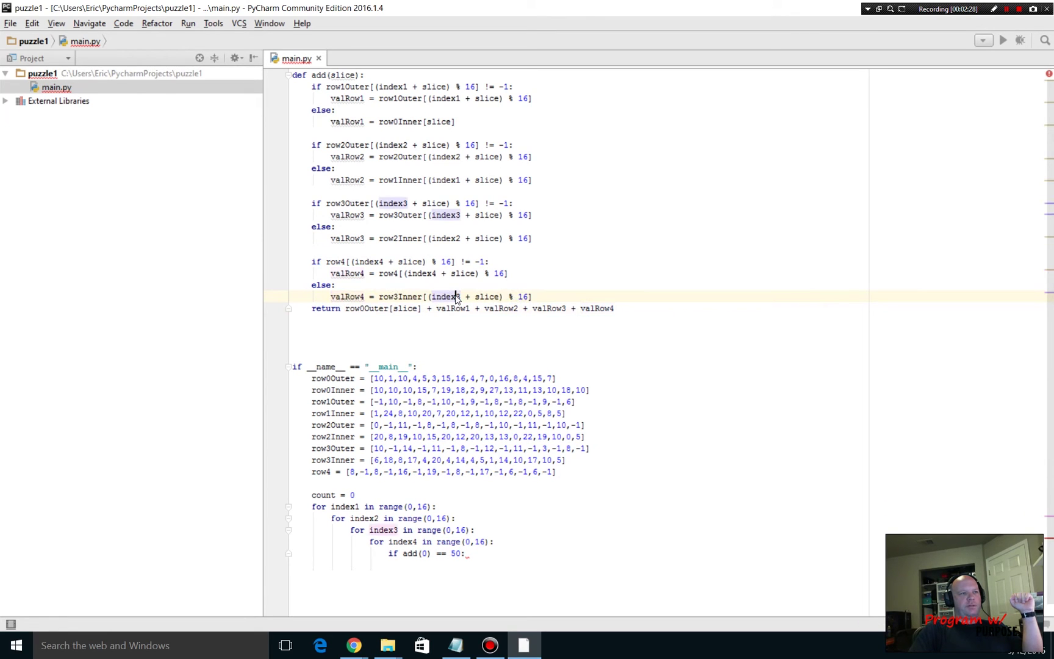
{"action": "left_click", "coordinate": [545, 294]}
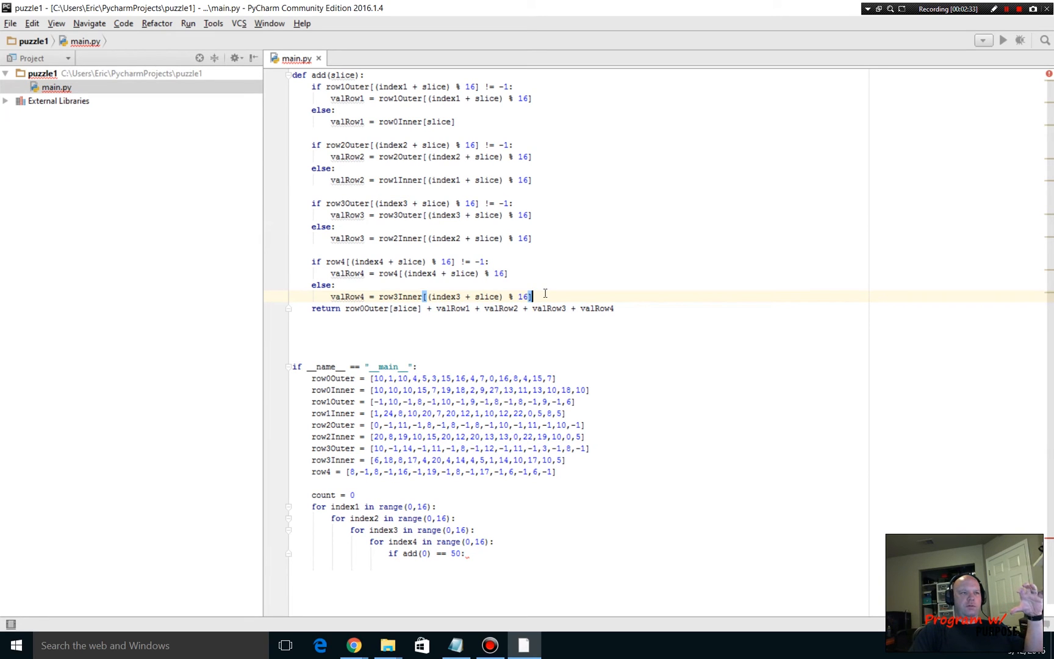
{"action": "left_click_drag", "start_coordinate": [346, 308], "coordinate": [423, 313]}
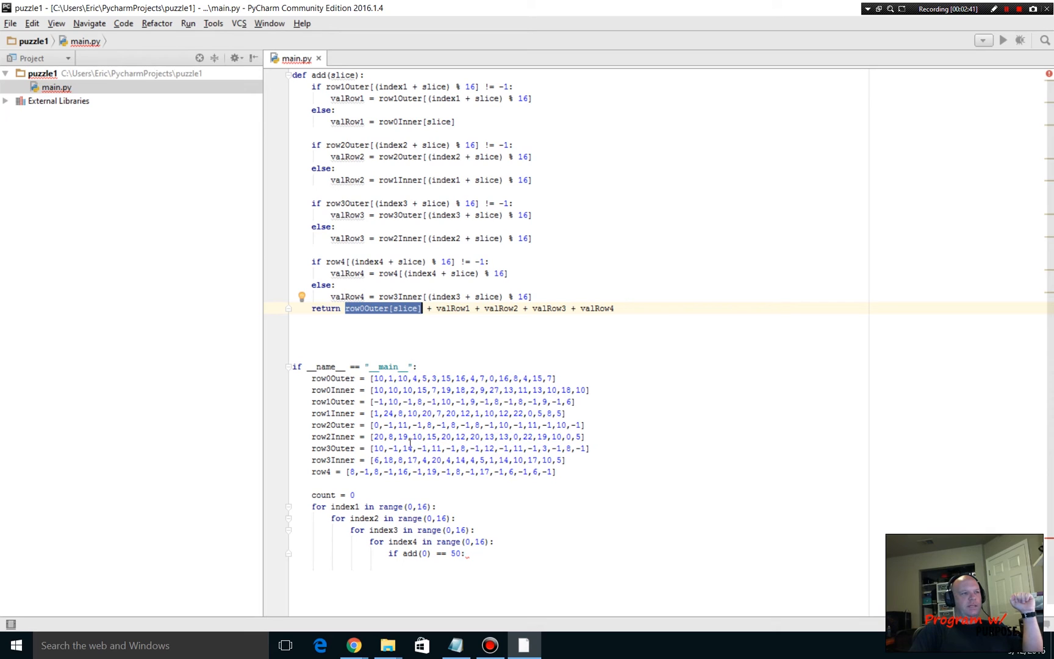
- Delete the extra blank lines between add's return and the main block
{"action": "left_click", "coordinate": [325, 334]}
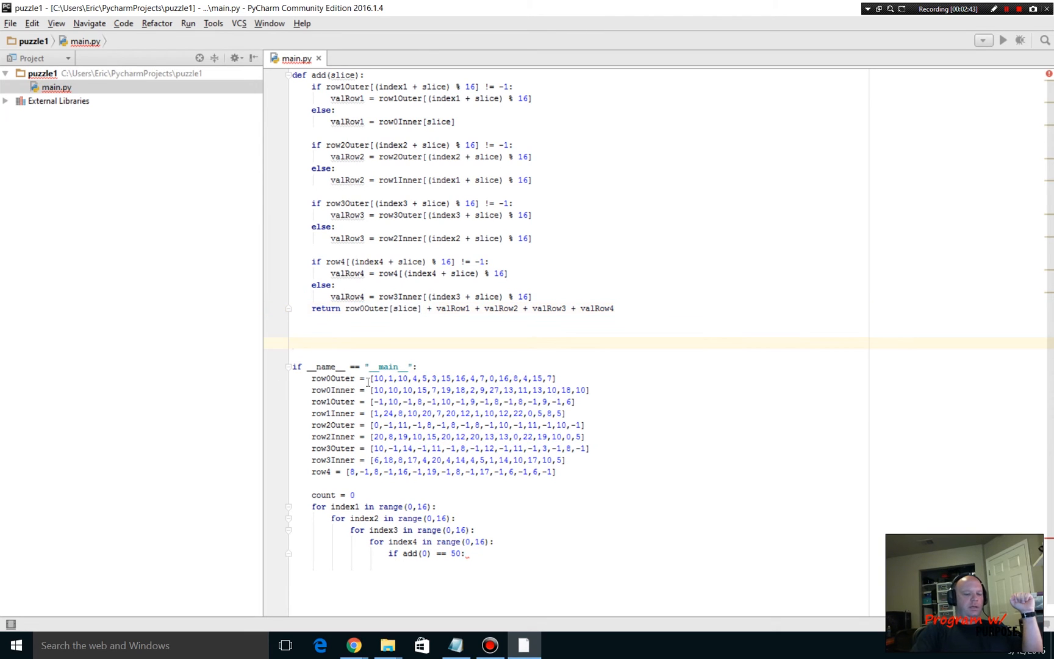
{"action": "key", "text": "BackSpace"}
{"action": "key", "text": "BackSpace"}
{"action": "key", "text": "BackSpace"}
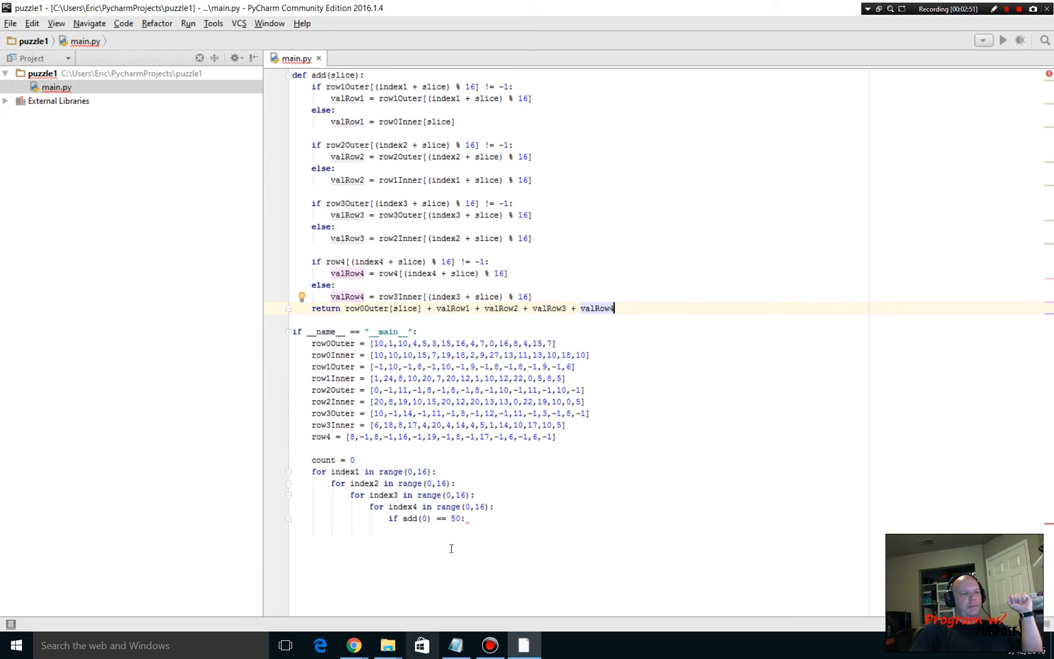
{"action": "left_click", "coordinate": [387, 518]}
- Inside the 'if add(0) == 50:' branch add 'solution = True' and start the next line
{"action": "left_click_drag", "start_coordinate": [387, 518], "coordinate": [466, 518]}
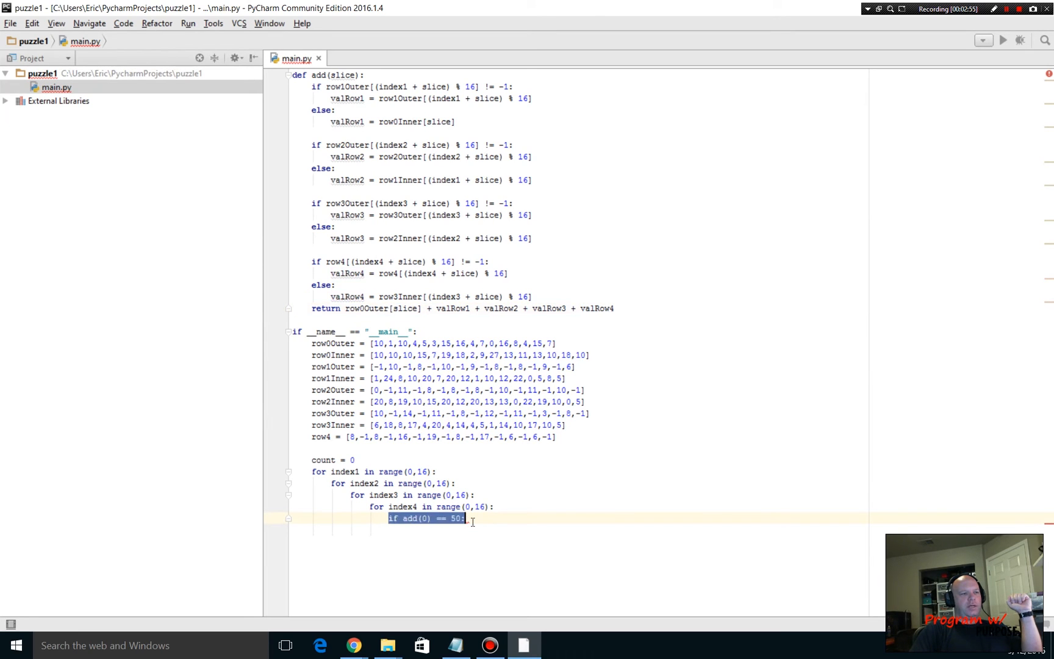
{"action": "left_click", "coordinate": [475, 518]}
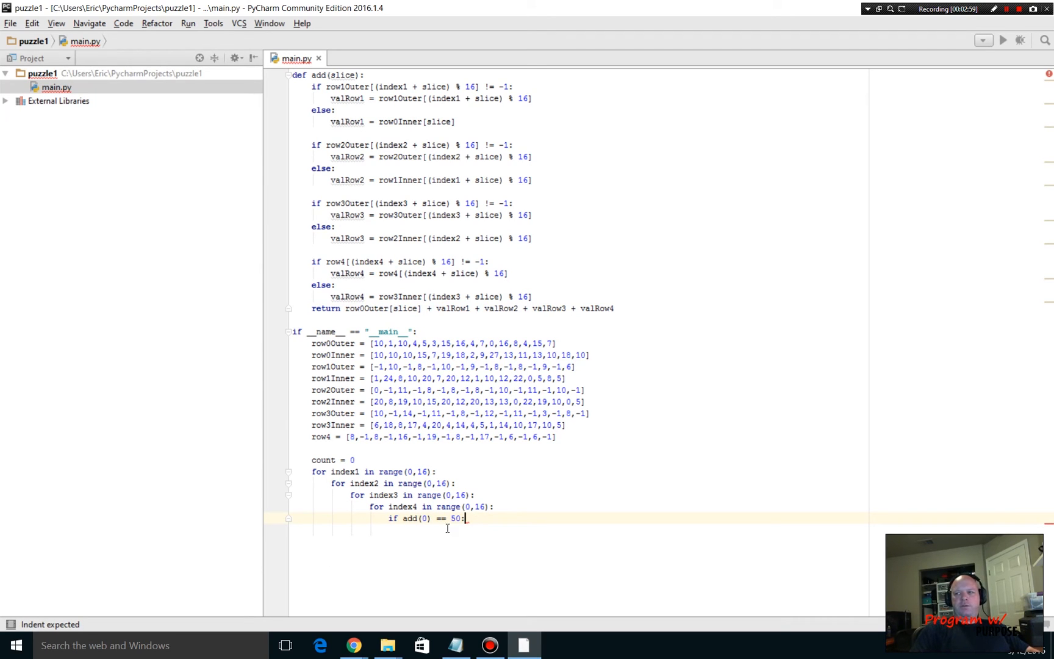
{"action": "key", "text": "alt+Tab"}
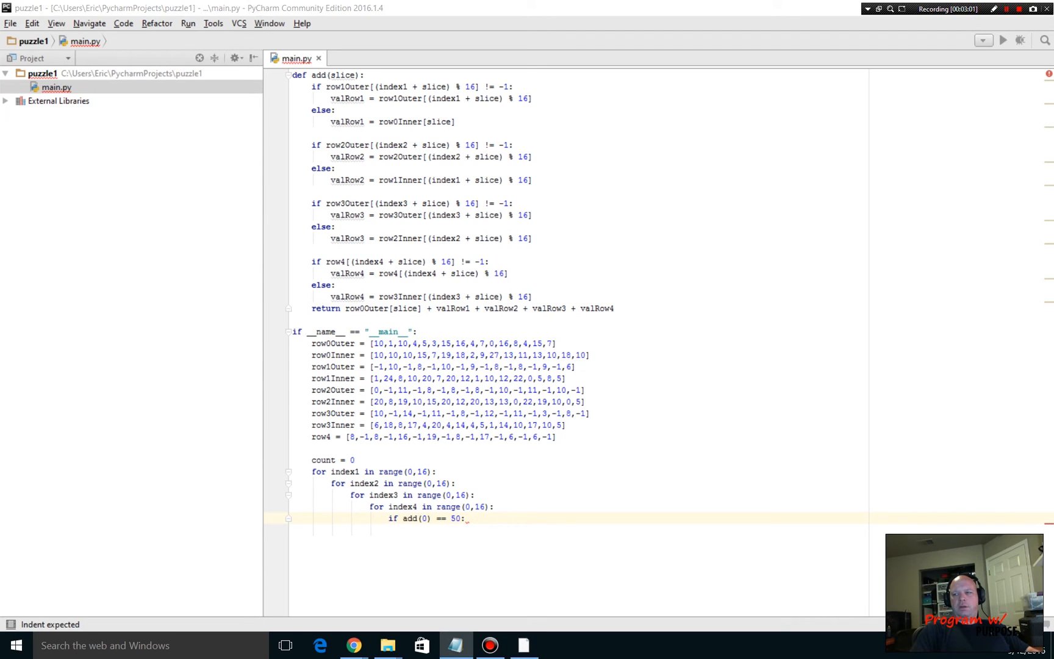
{"action": "type", "text": ":"}
{"action": "left_click", "coordinate": [464, 519]}
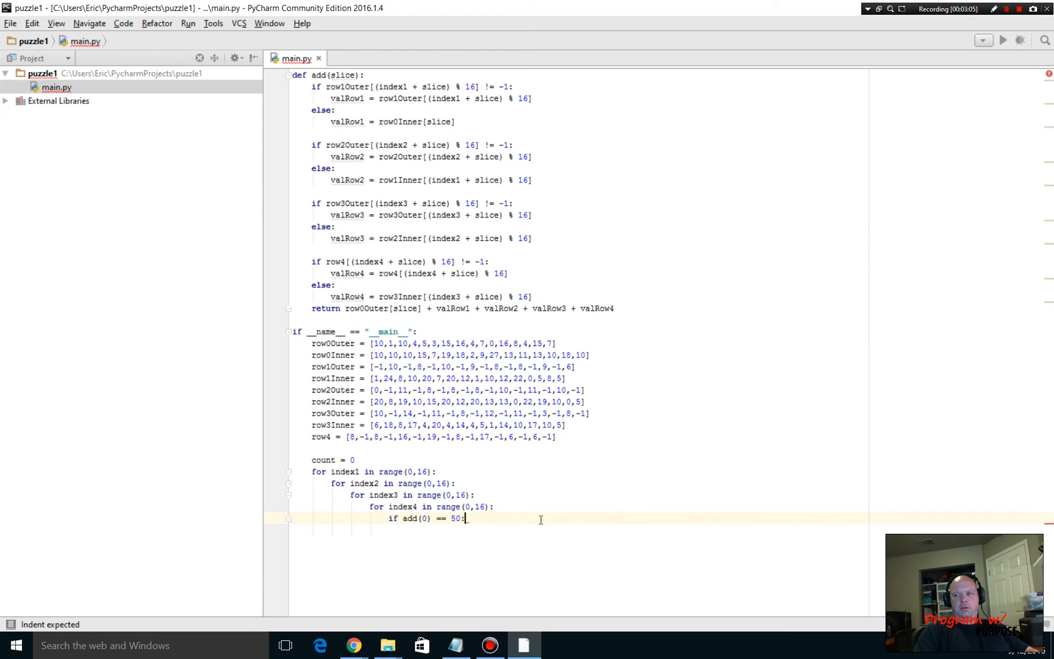
{"action": "key", "text": "Return"}
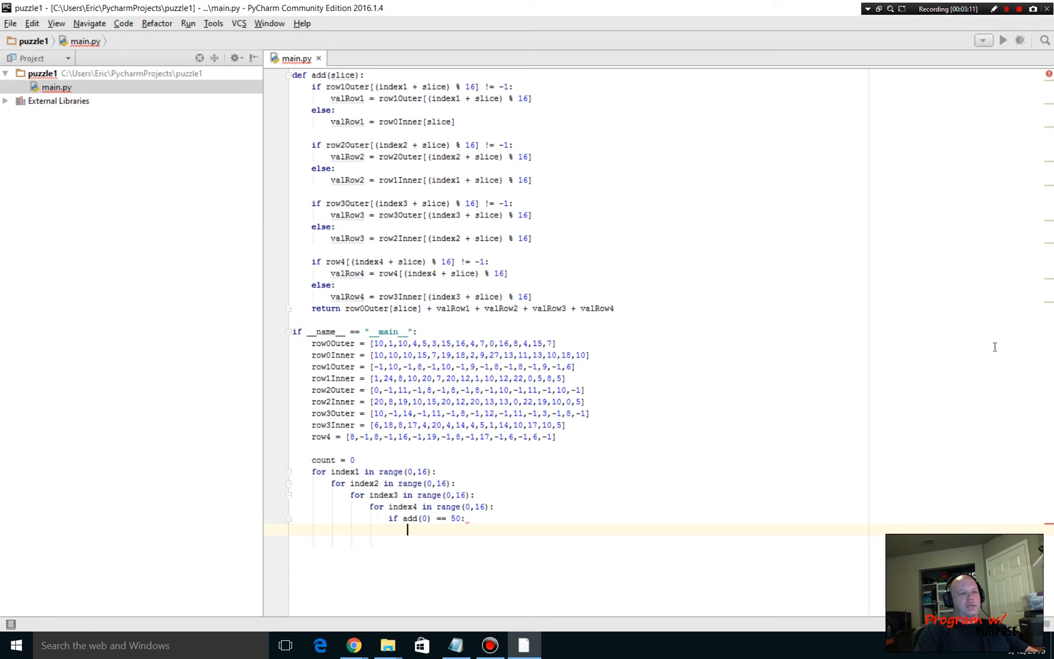
{"action": "type", "text": "solution"}
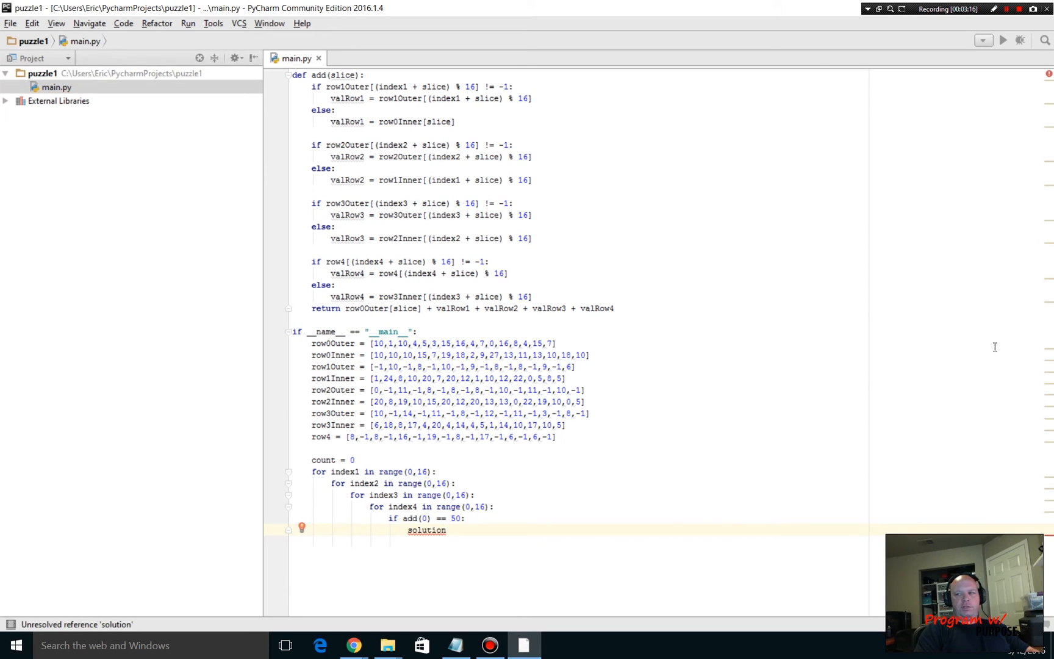
{"action": "type", "text": " = True"}
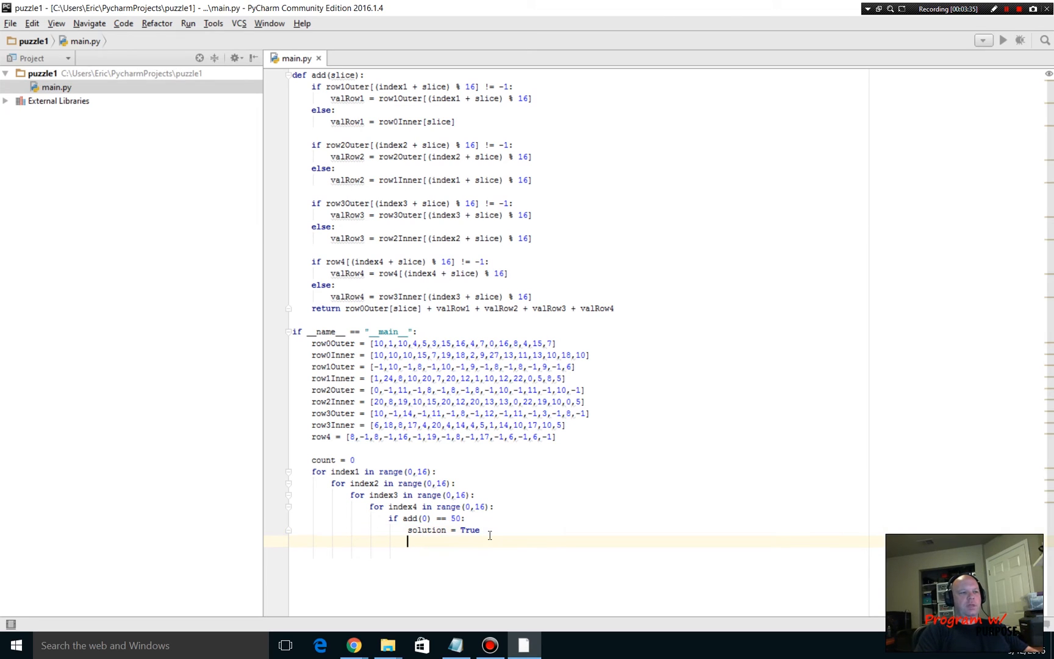
{"action": "key", "text": "Return"}
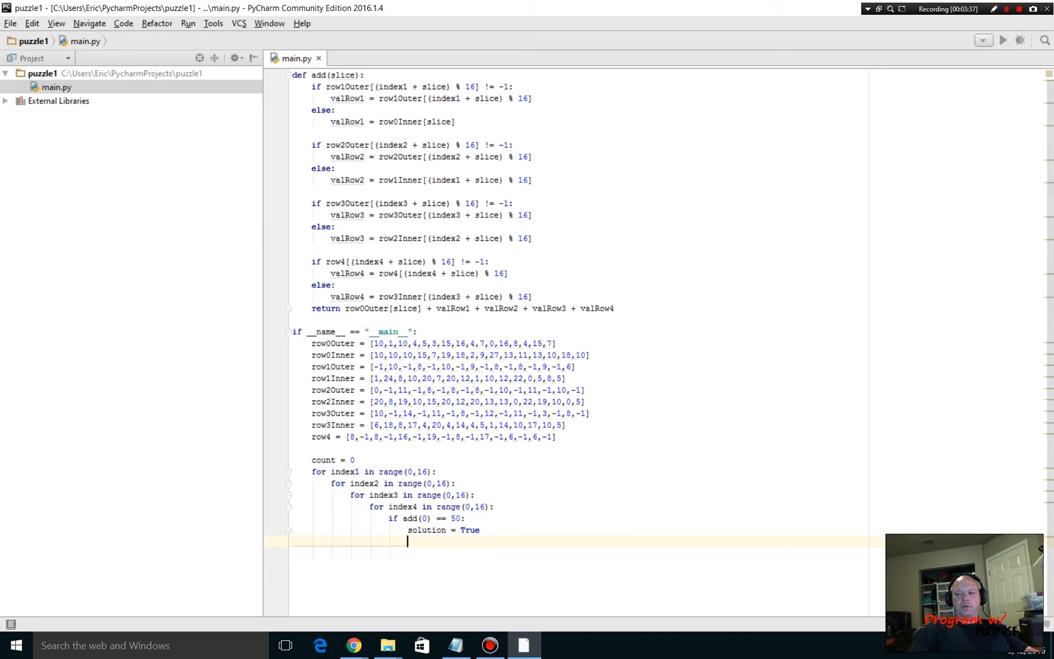
{"action": "type", "text": "for "}
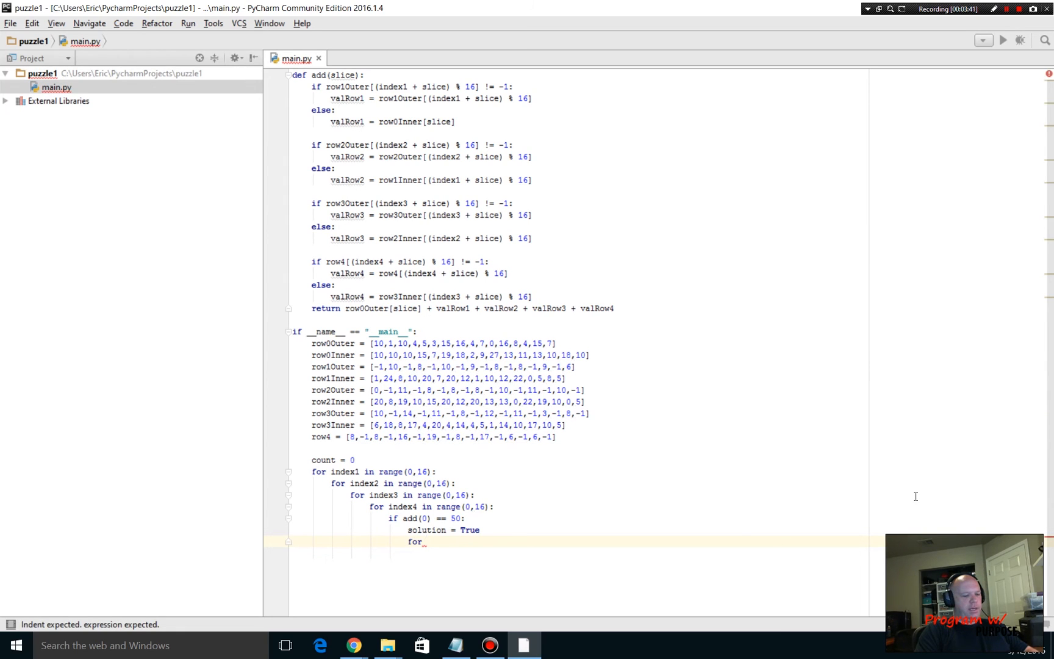
{"action": "type", "text": "sl"}
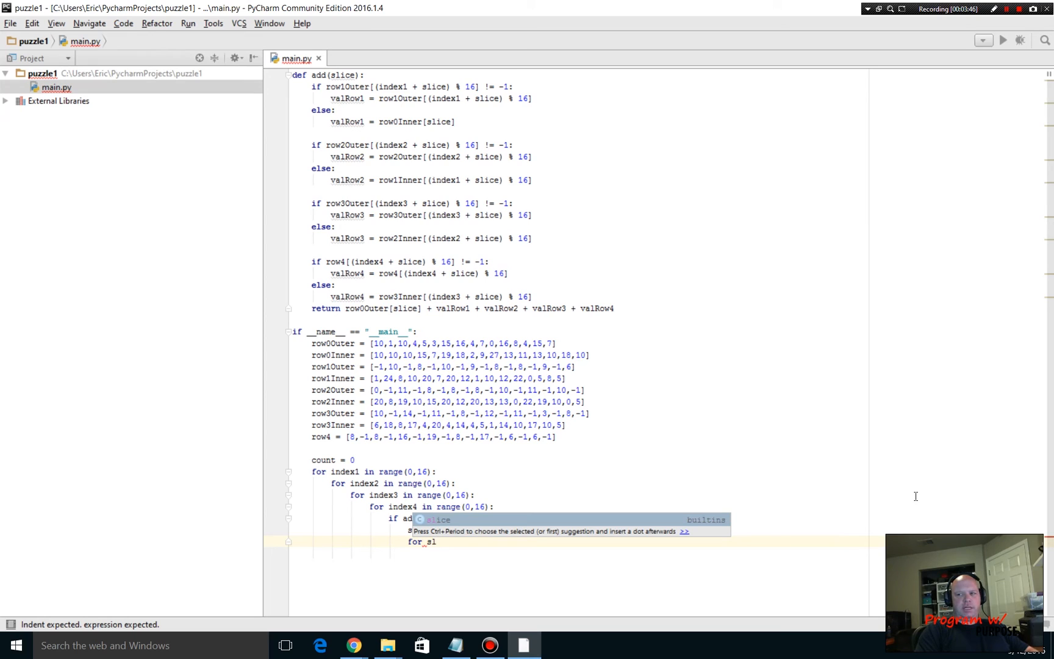
{"action": "type", "text": " in range"}
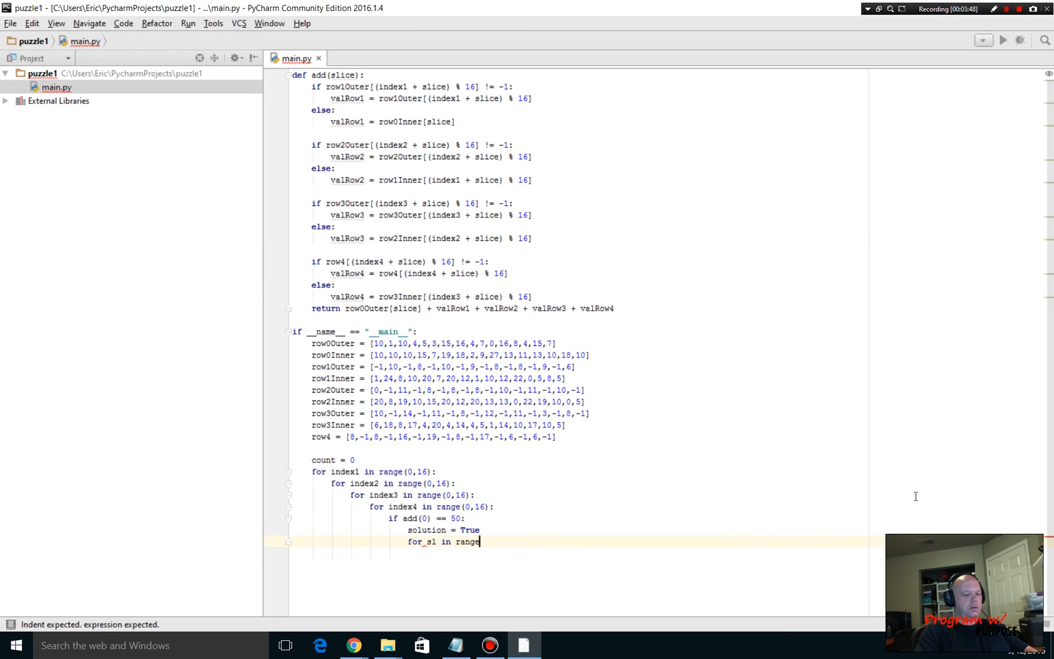
{"action": "type", "text": "(0,16)"}
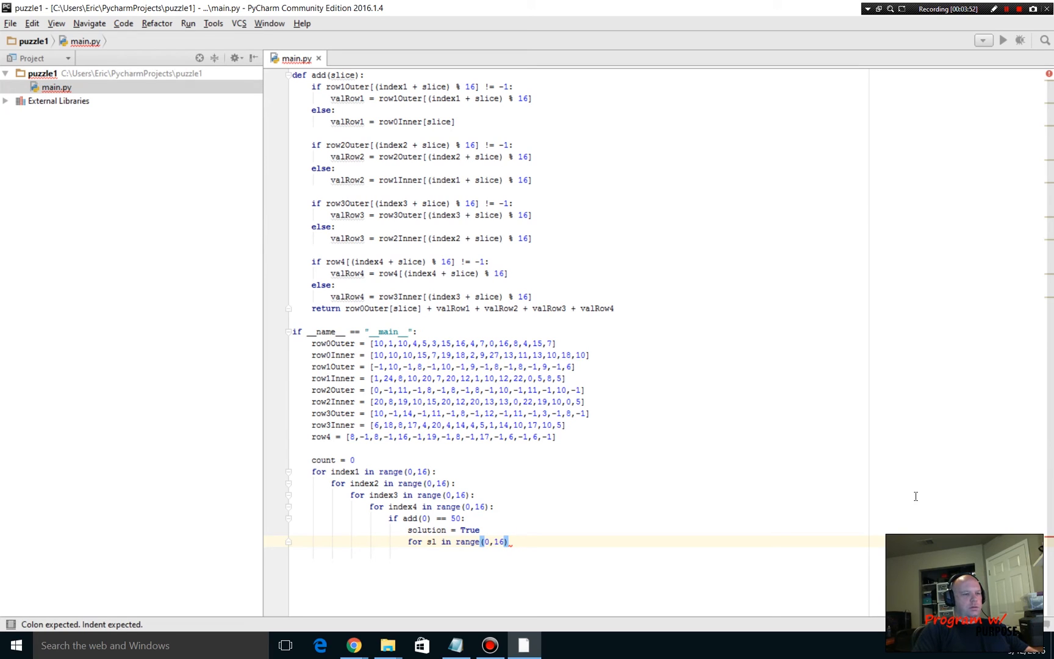
{"action": "type", "text": ":"}
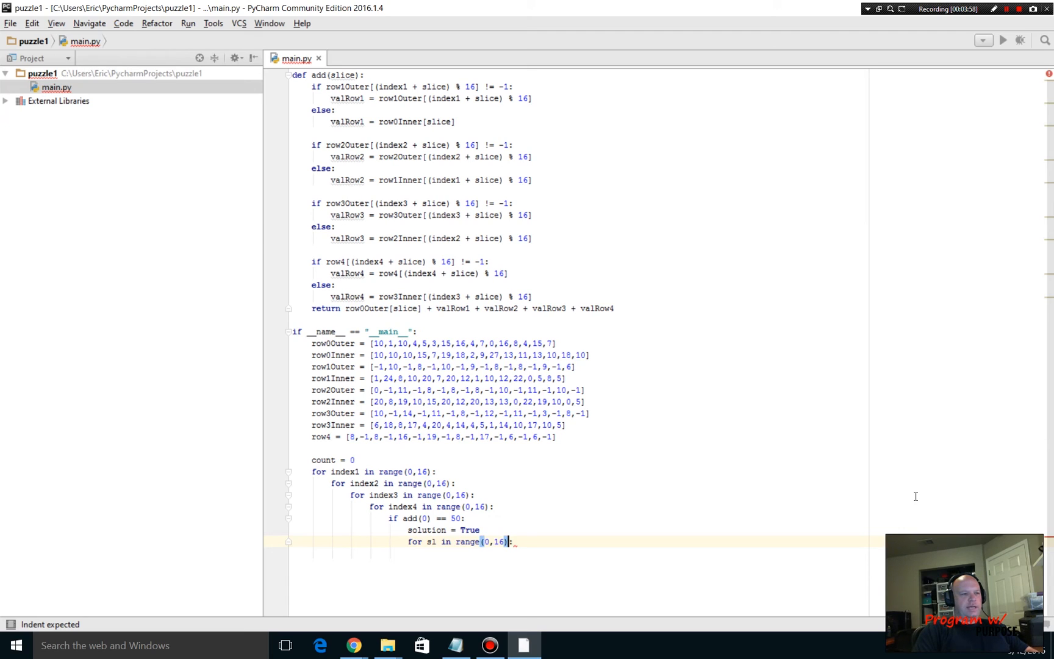
- Make the slice loop range start at 1 instead of 0 and start its body line
{"action": "key", "text": "Left"}
{"action": "key", "text": "Left"}
{"action": "key", "text": "Left"}
{"action": "key", "text": "BackSpace"}
{"action": "type", "text": "1"}
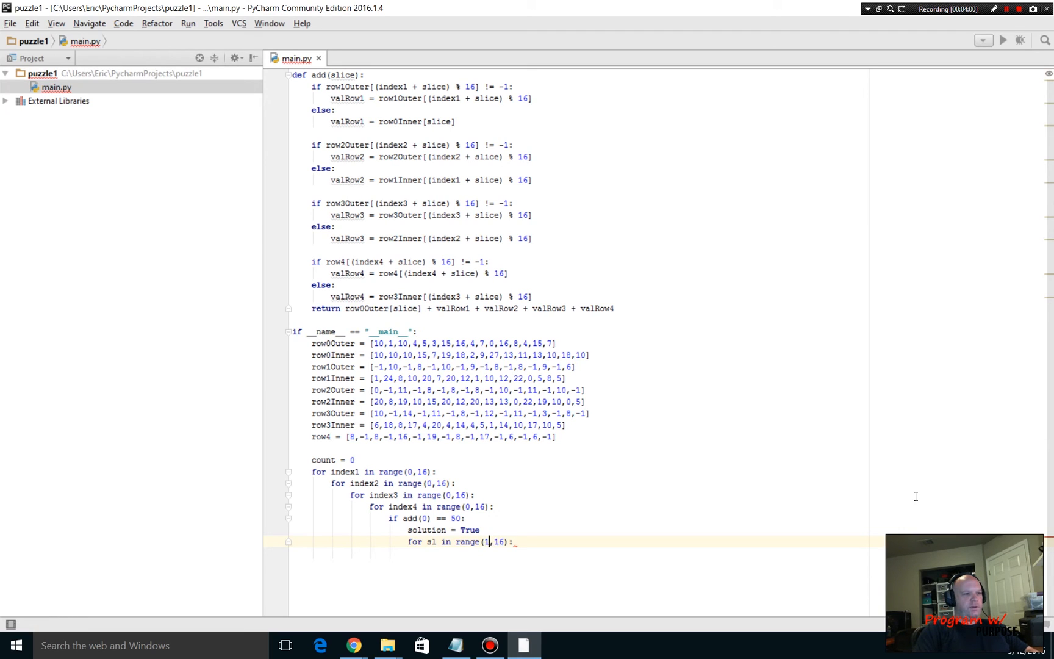
{"action": "key", "text": "End"}
{"action": "key", "text": "Return"}
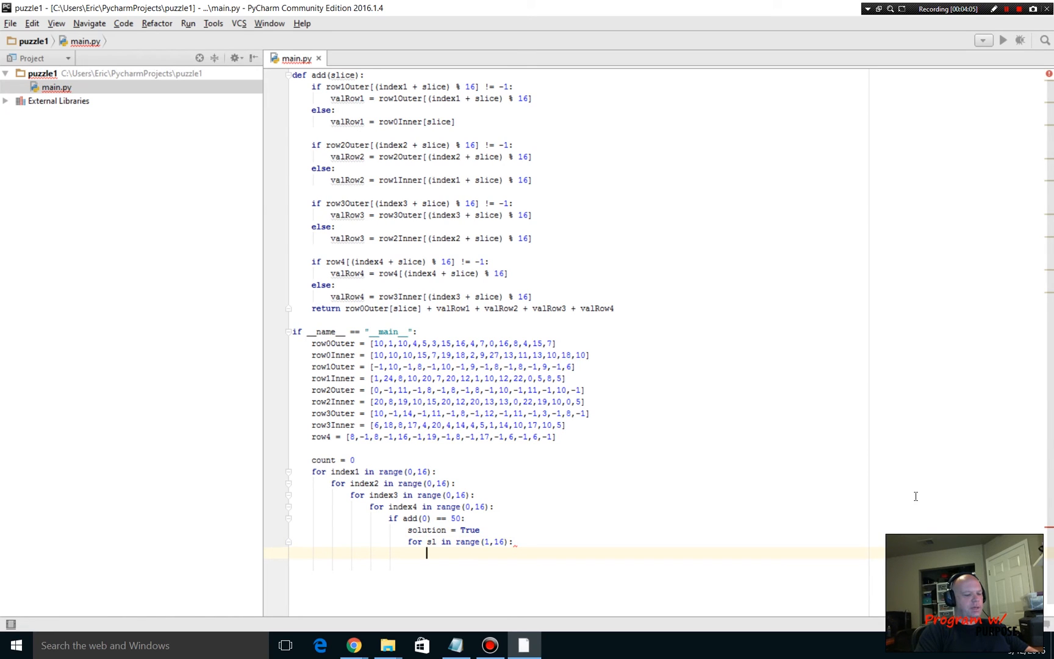
{"action": "type", "text": "if "}
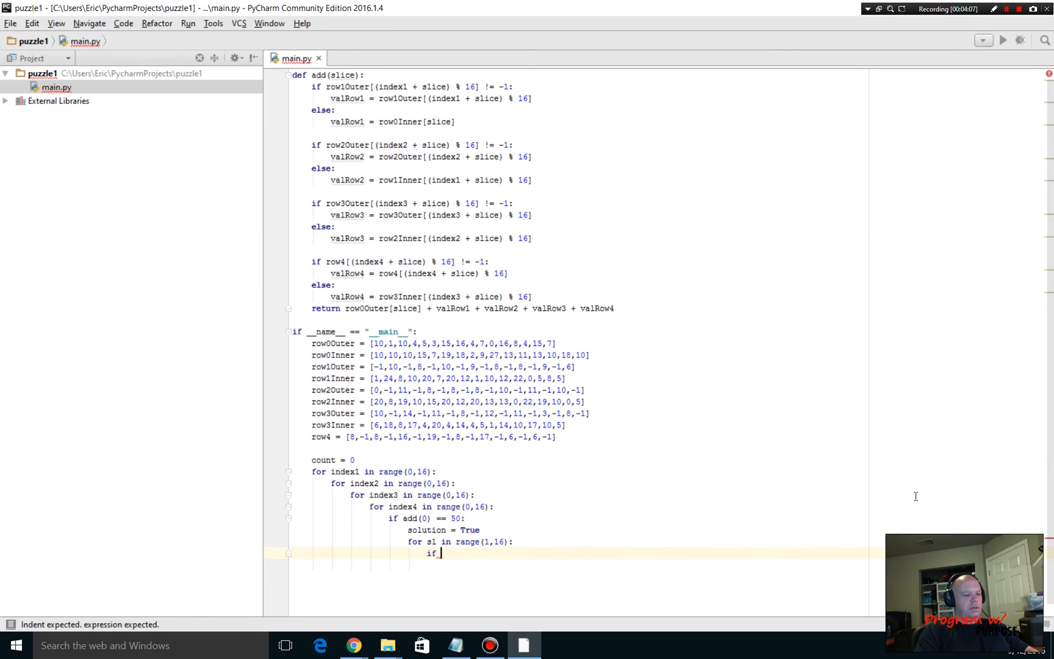
{"action": "type", "text": "add"}
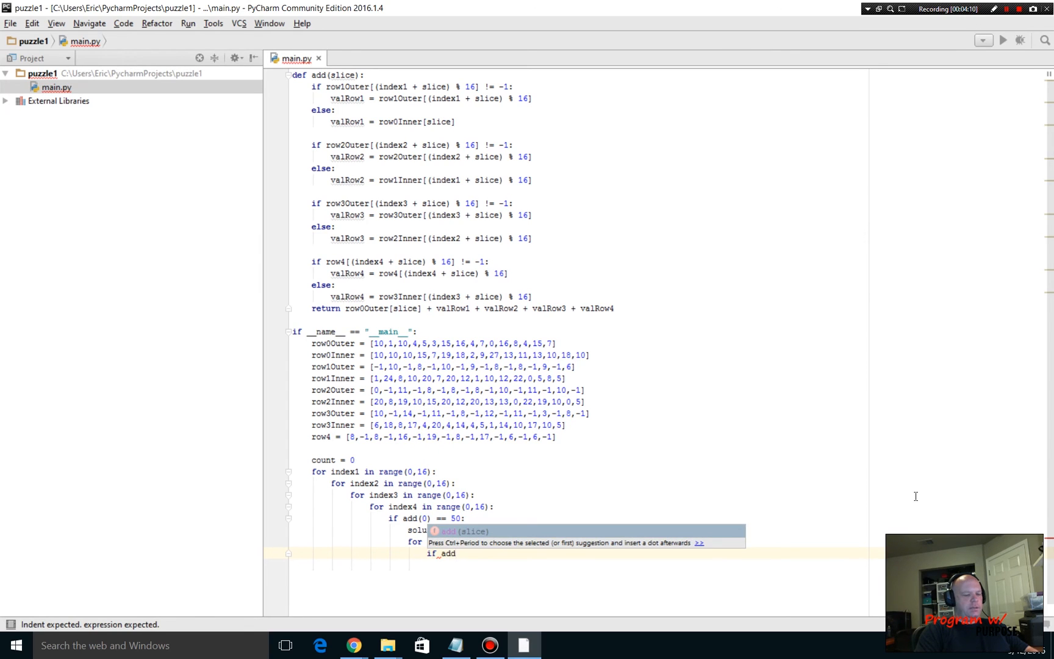
{"action": "type", "text": "("}
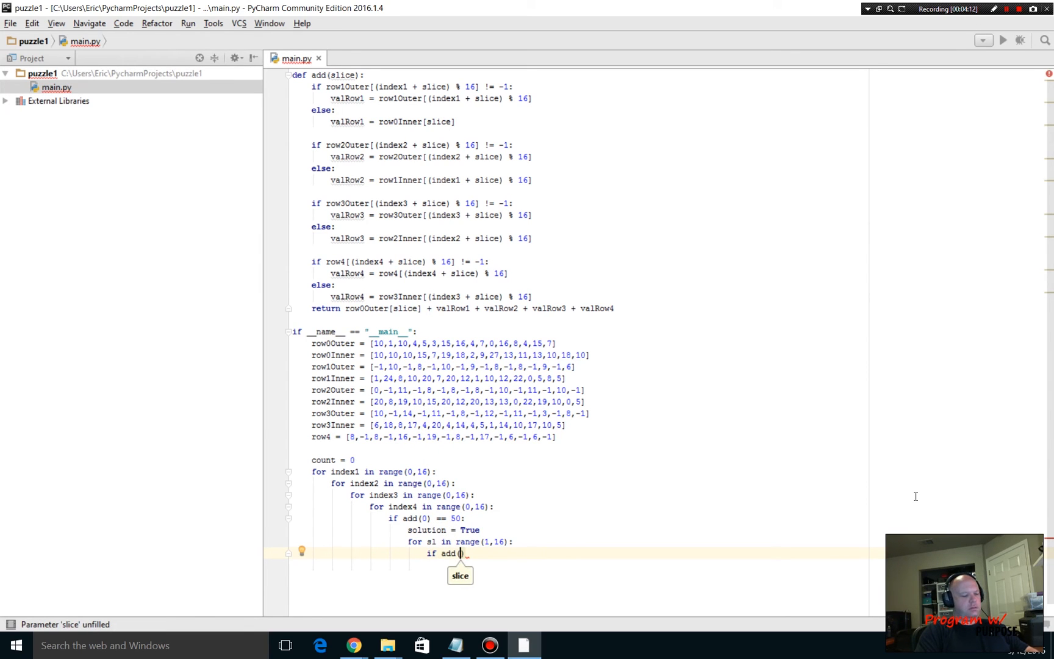
{"action": "type", "text": "sl) "}
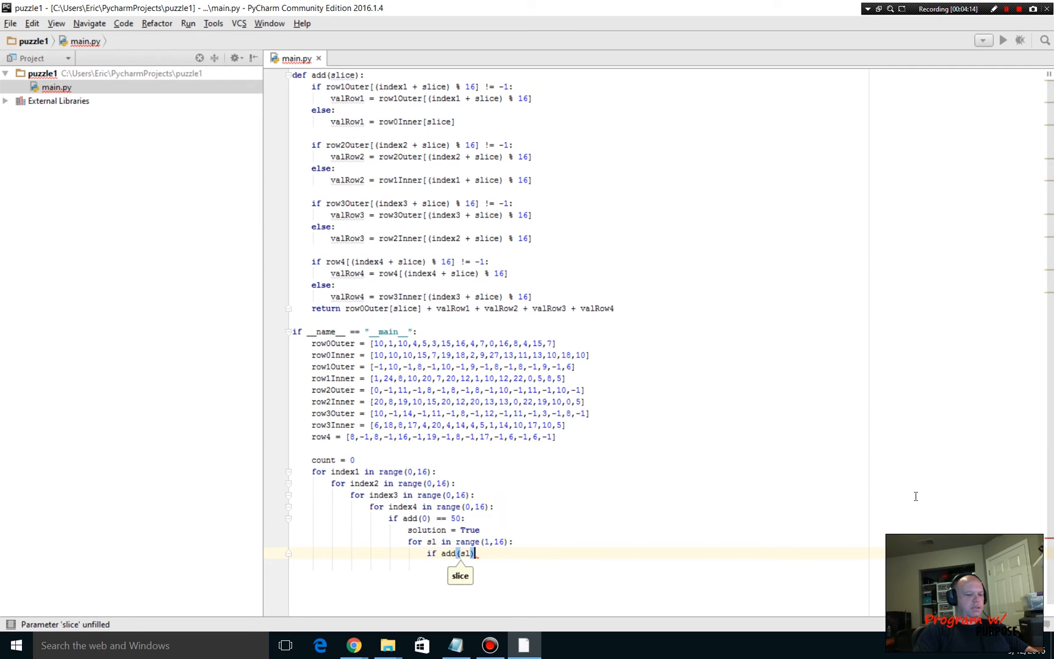
{"action": "type", "text": "!= "}
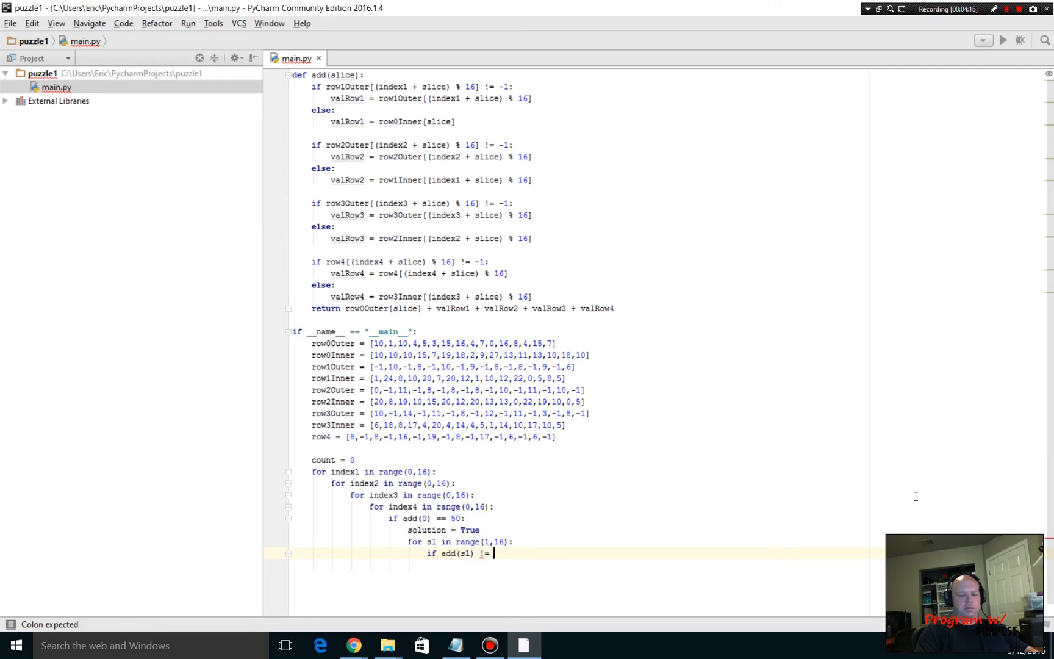
{"action": "type", "text": "False"}
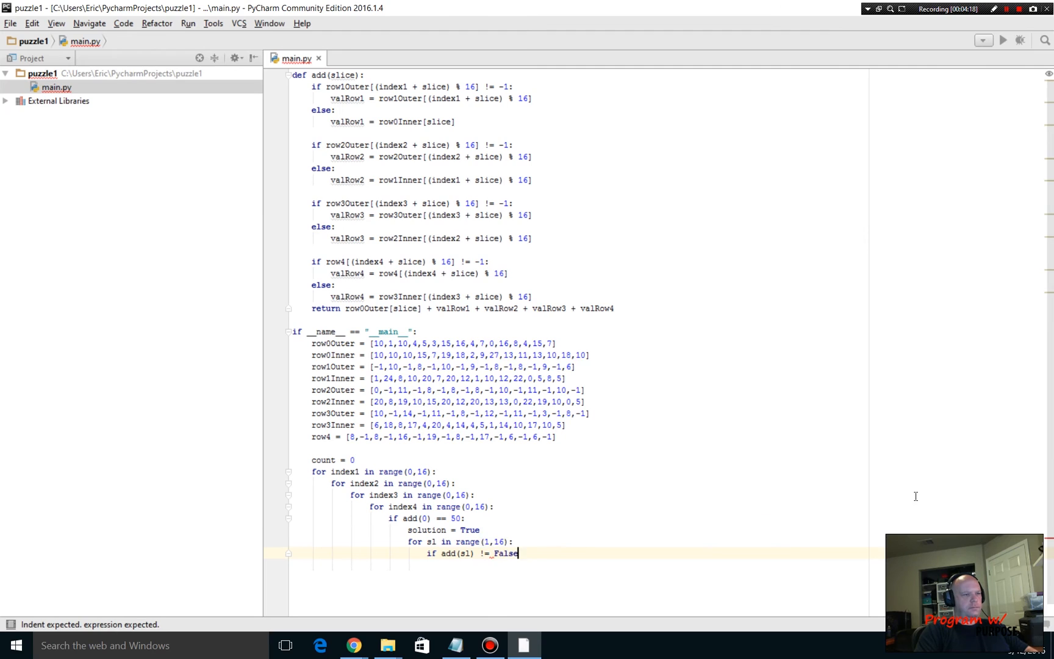
- Write 'if add(sl) != 50:' with body 'solution = False' inside the loop
{"action": "key", "text": "BackSpace"}
{"action": "key", "text": "BackSpace"}
{"action": "key", "text": "BackSpace"}
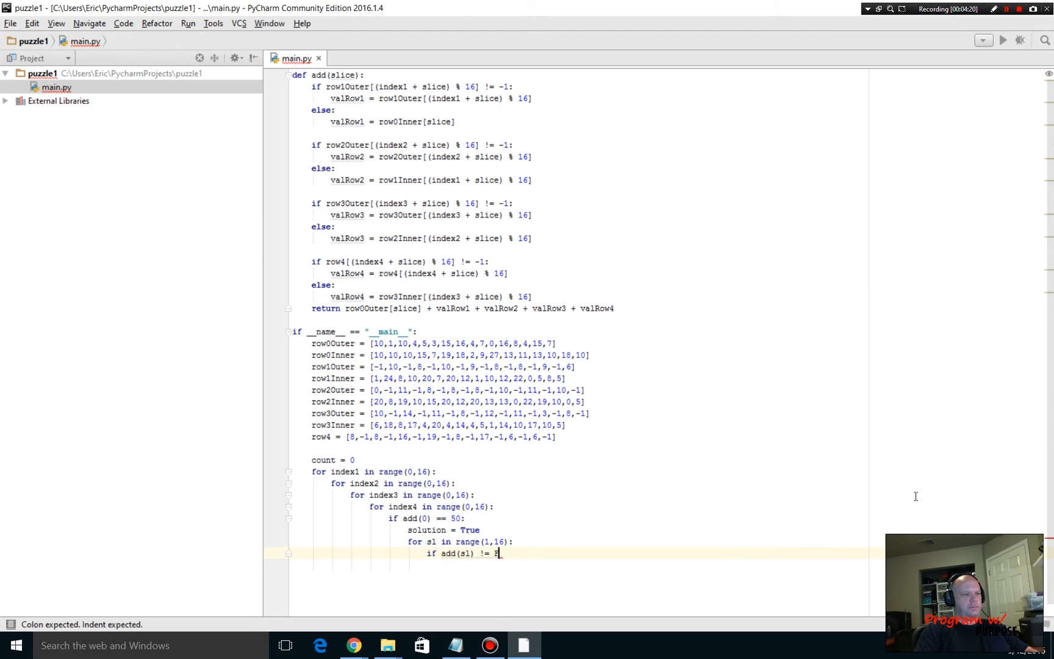
{"action": "key", "text": "BackSpace"}
{"action": "key", "text": "BackSpace"}
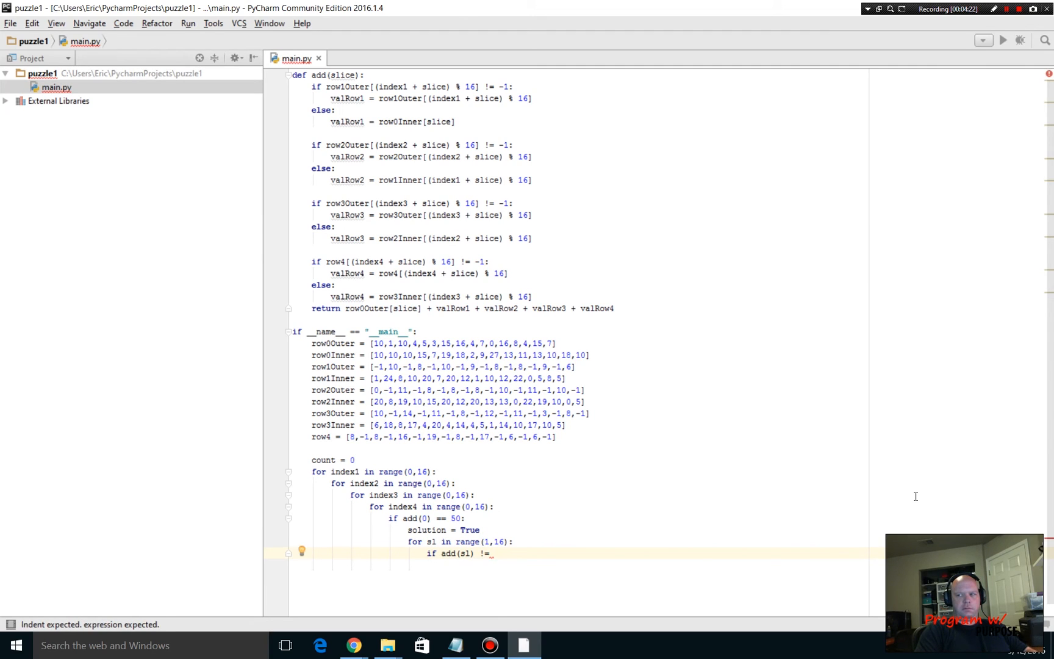
{"action": "type", "text": "50:L"}
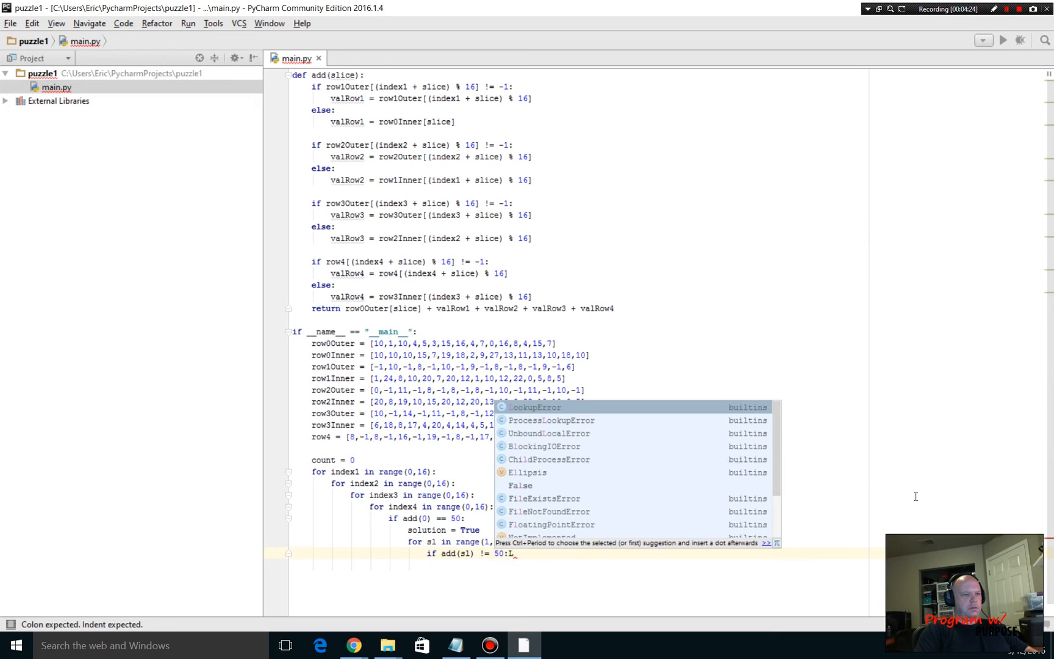
{"action": "key", "text": "BackSpace"}
{"action": "key", "text": "Return"}
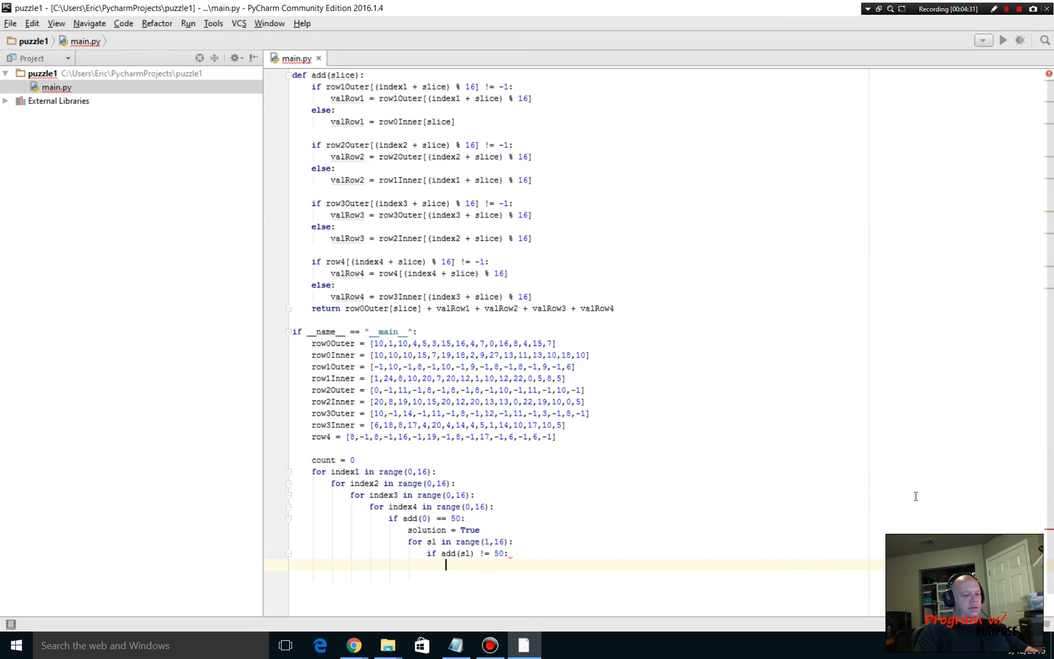
{"action": "type", "text": "solution"}
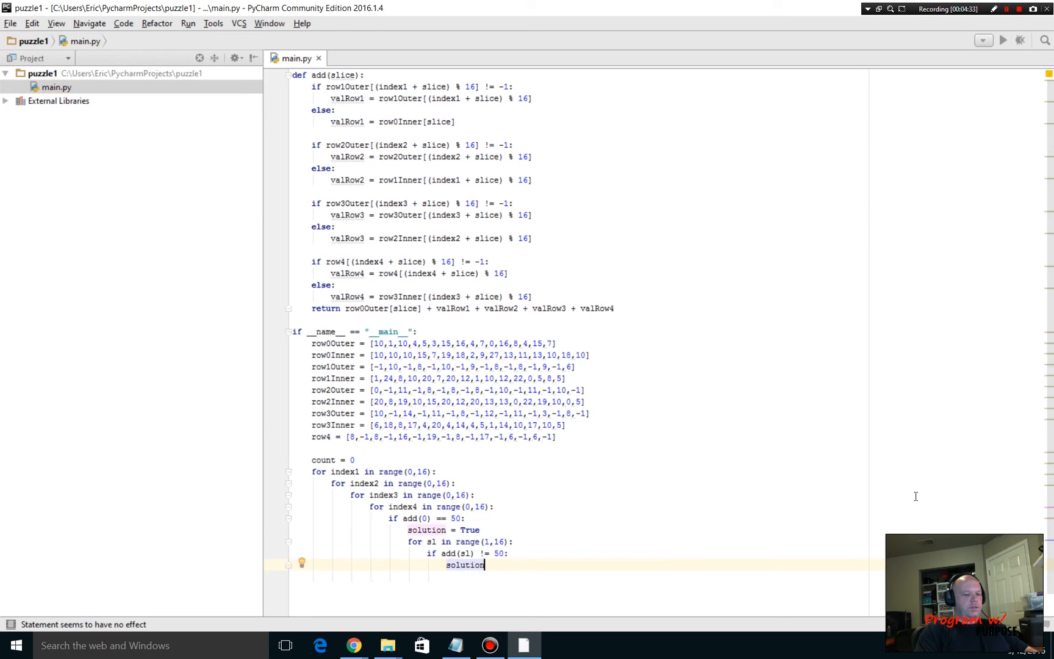
{"action": "type", "text": " = False"}
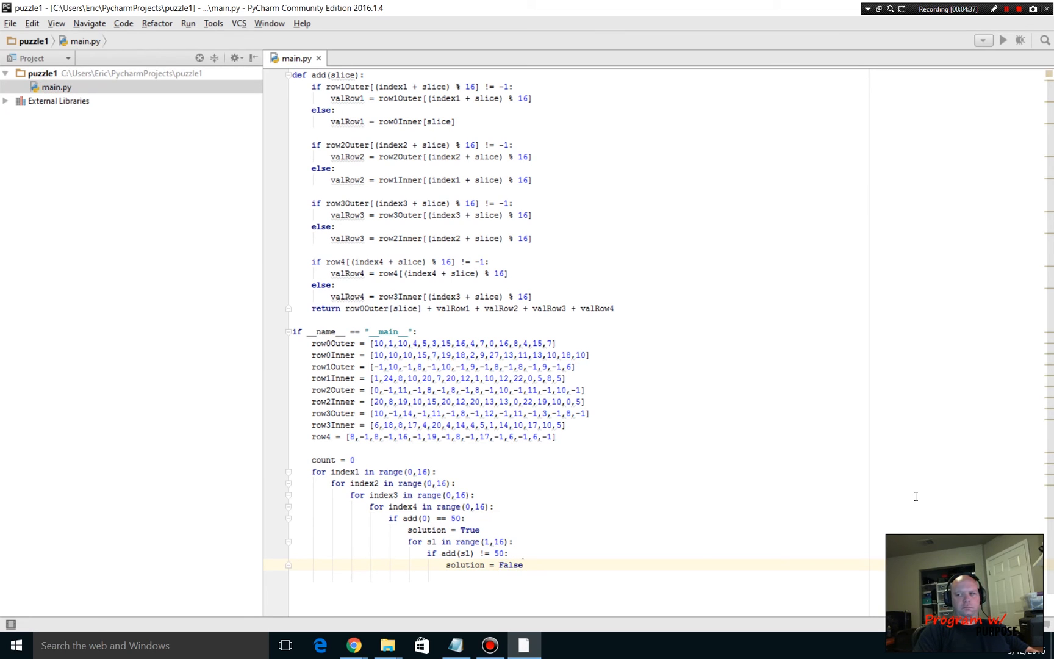
{"action": "key", "text": "Return"}
- After the loop add 'if solution == True:' with body 'count = count + 1'
{"action": "key", "text": "BackSpace"}
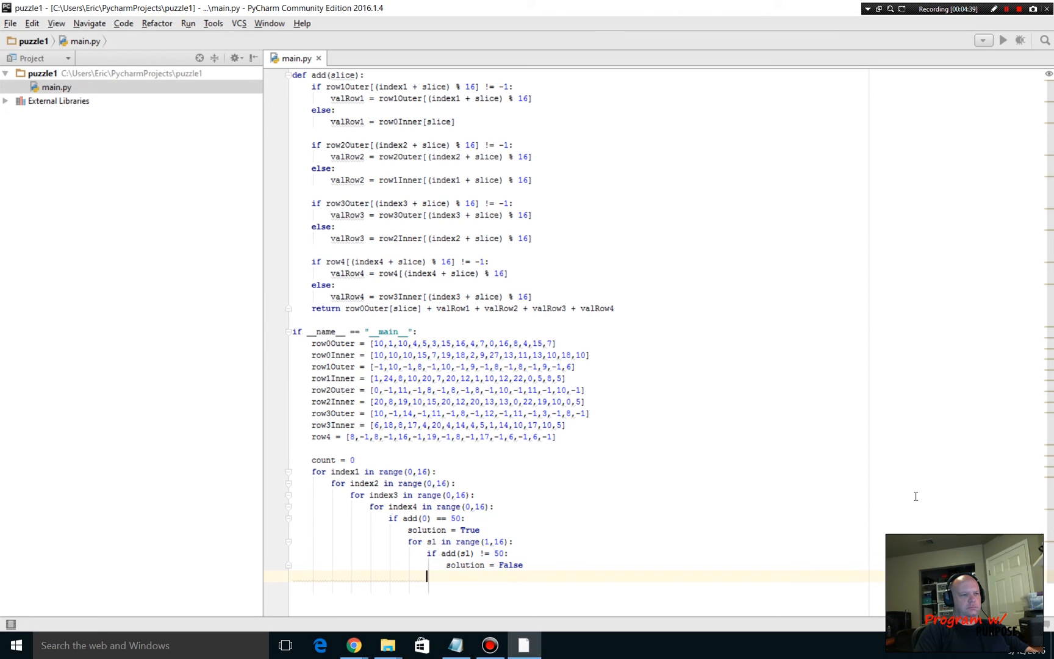
{"action": "key", "text": "BackSpace"}
{"action": "type", "text": "if "}
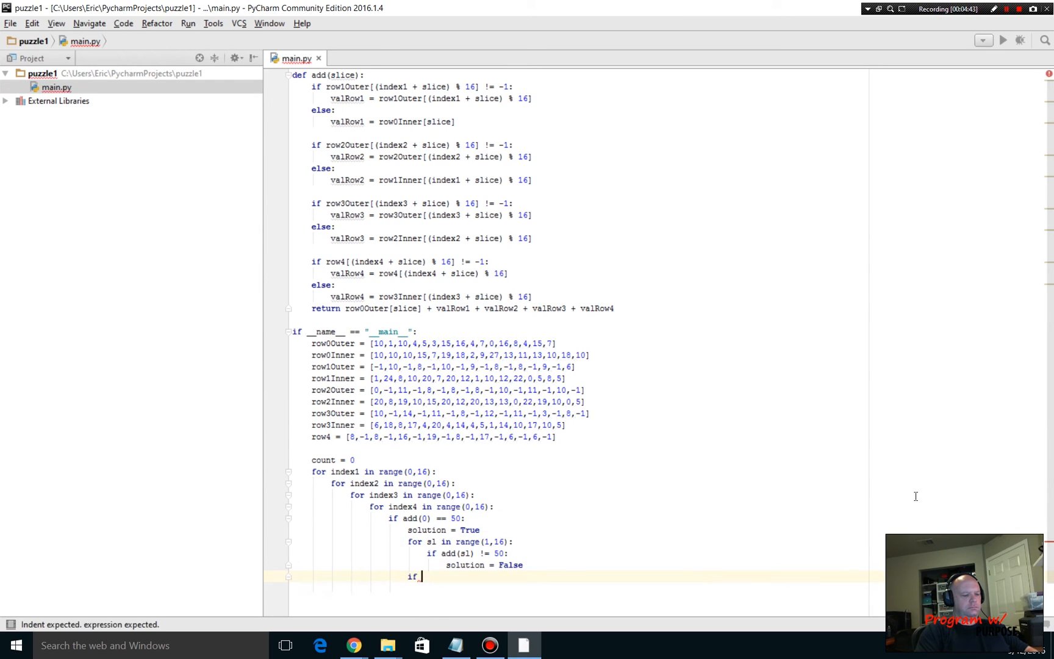
{"action": "type", "text": "solution"}
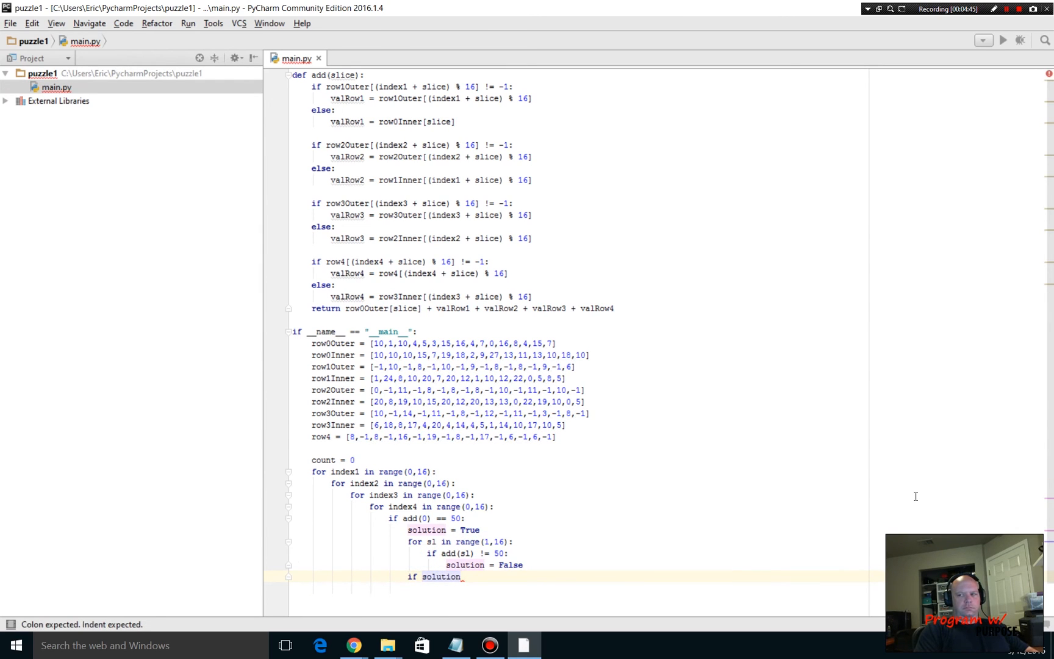
{"action": "type", "text": " == "}
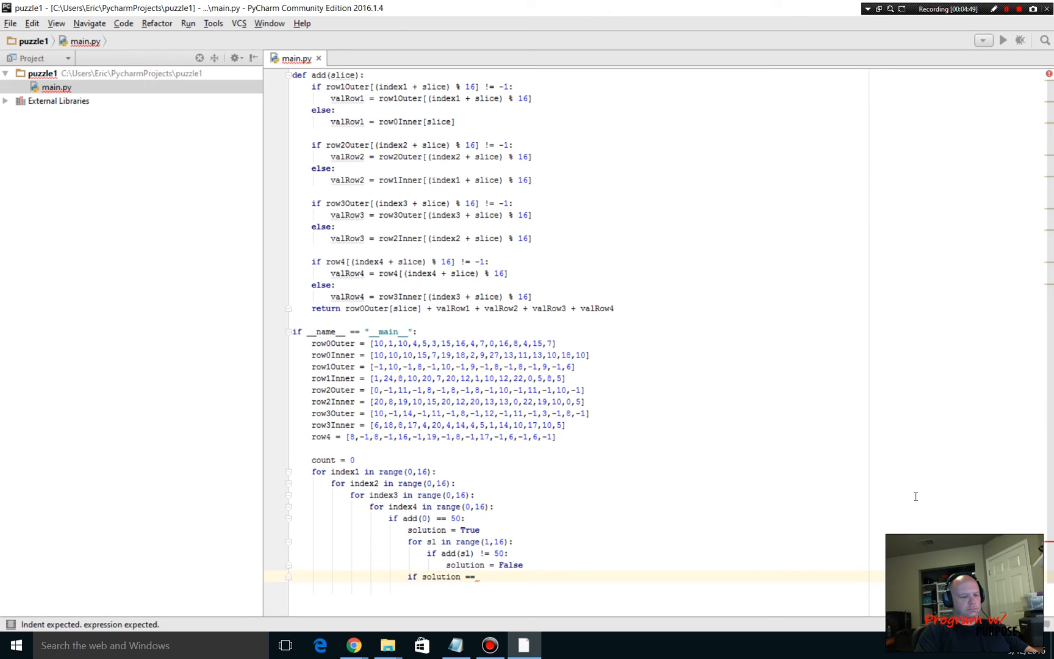
{"action": "type", "text": "True"}
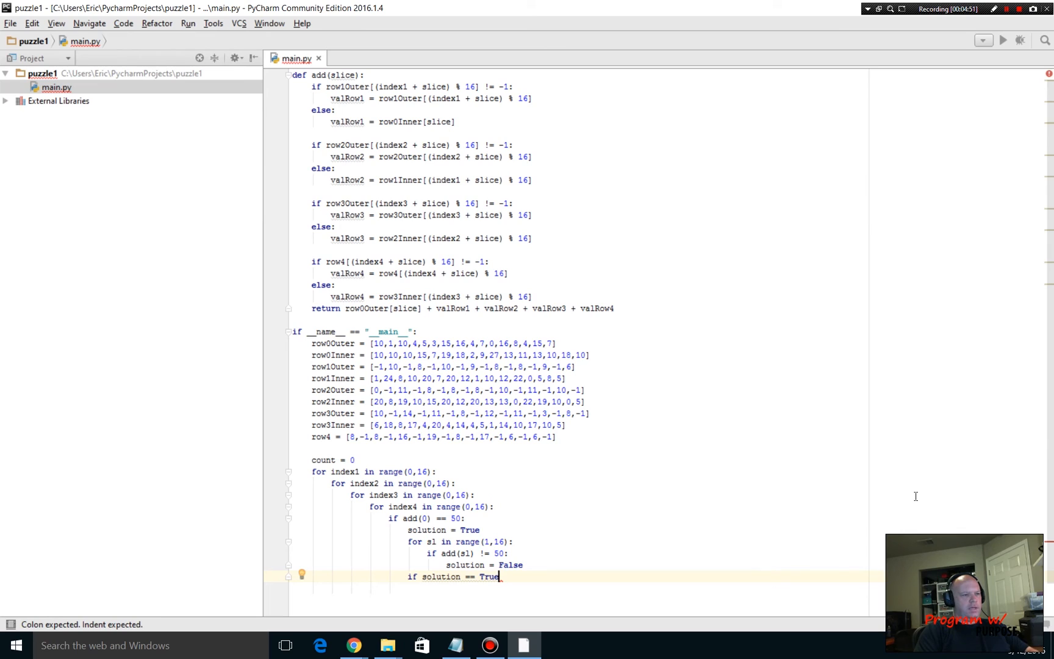
{"action": "key", "text": "Return"}
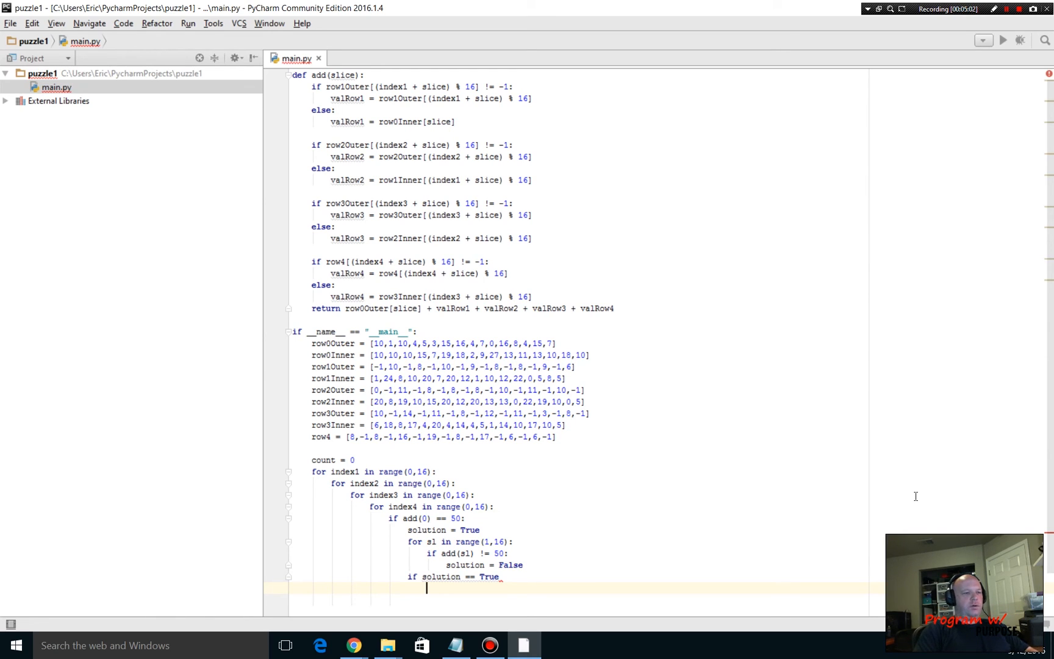
{"action": "key", "text": "Up"}
{"action": "key", "text": "Right"}
{"action": "key", "text": "Right"}
{"action": "key", "text": "Right"}
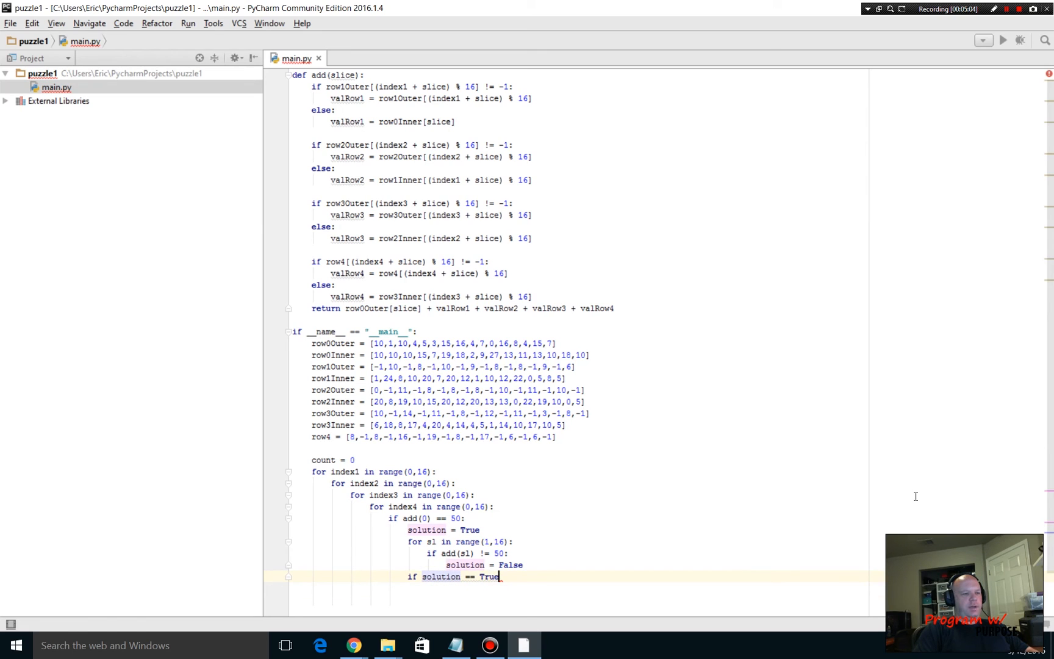
{"action": "type", "text": ":"}
{"action": "key", "text": "Return"}
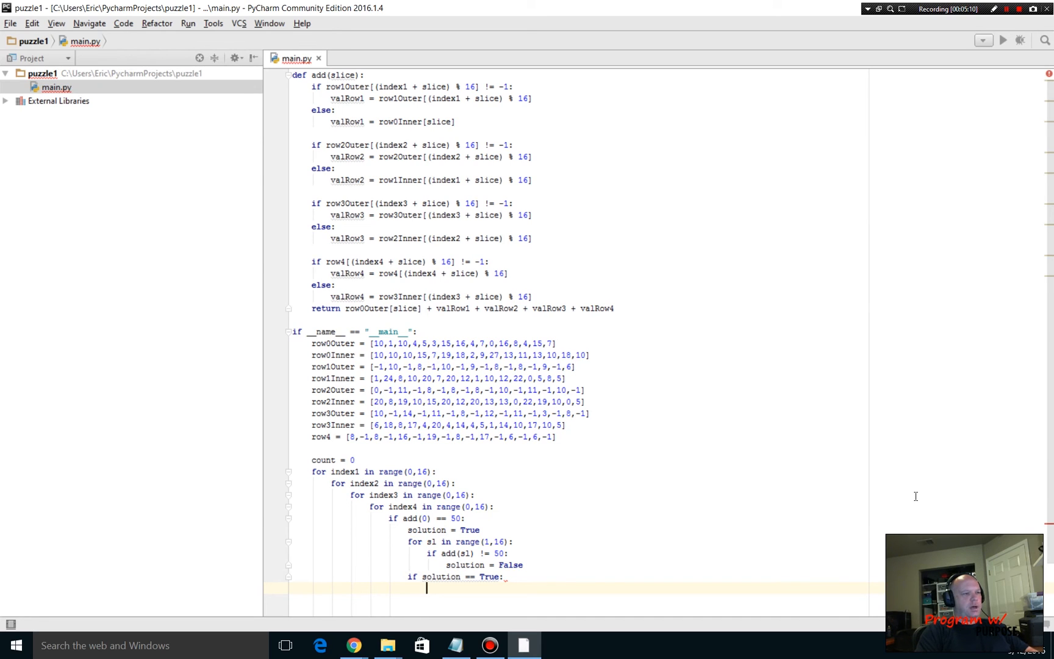
{"action": "type", "text": "count"}
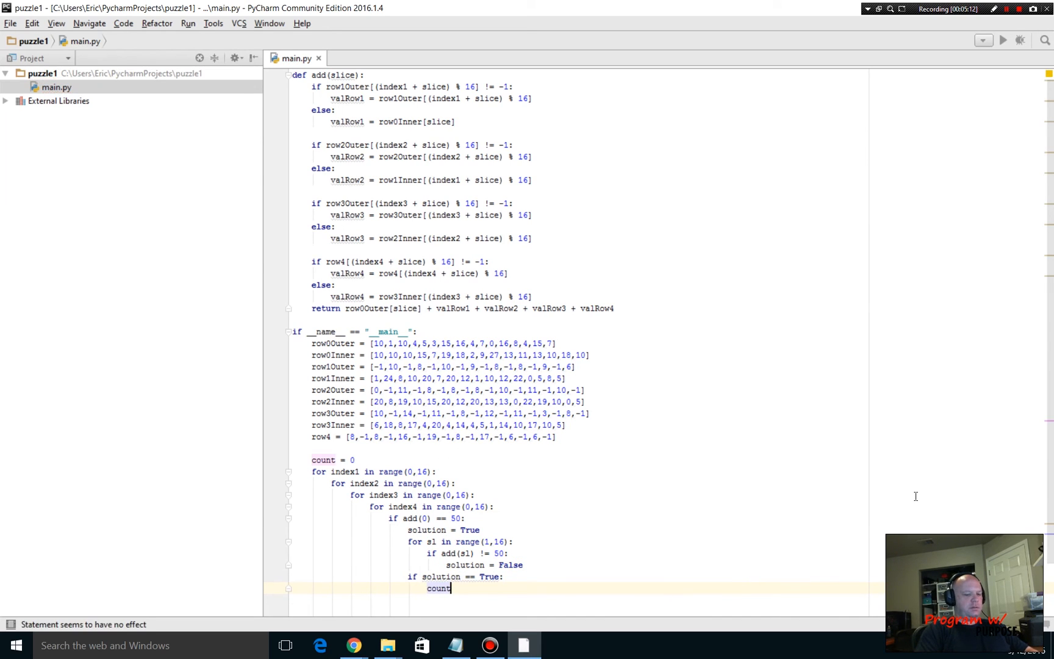
{"action": "type", "text": " = count "}
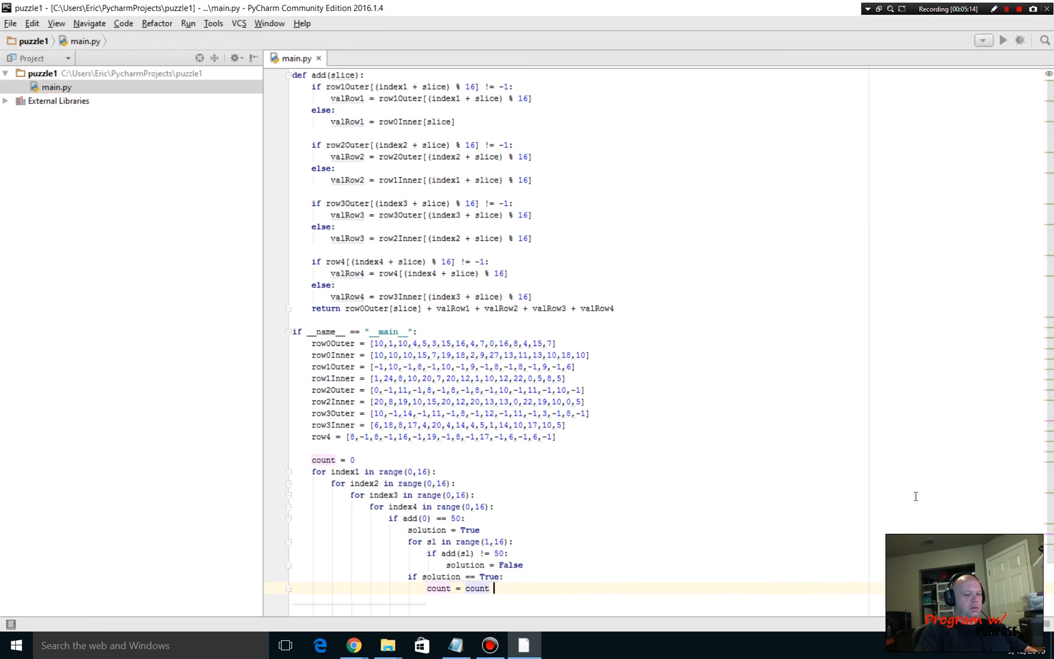
{"action": "type", "text": "+ 1"}
{"action": "key", "text": "Return"}
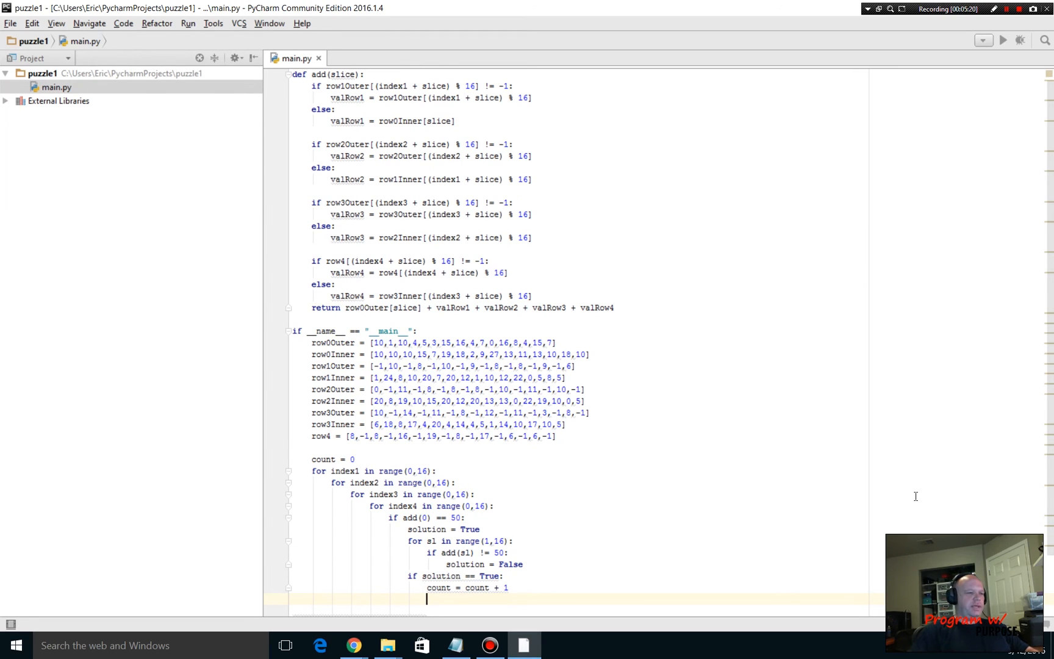
{"action": "scroll", "coordinate": [544, 502], "scroll_direction": "down", "scroll_amount": 2}
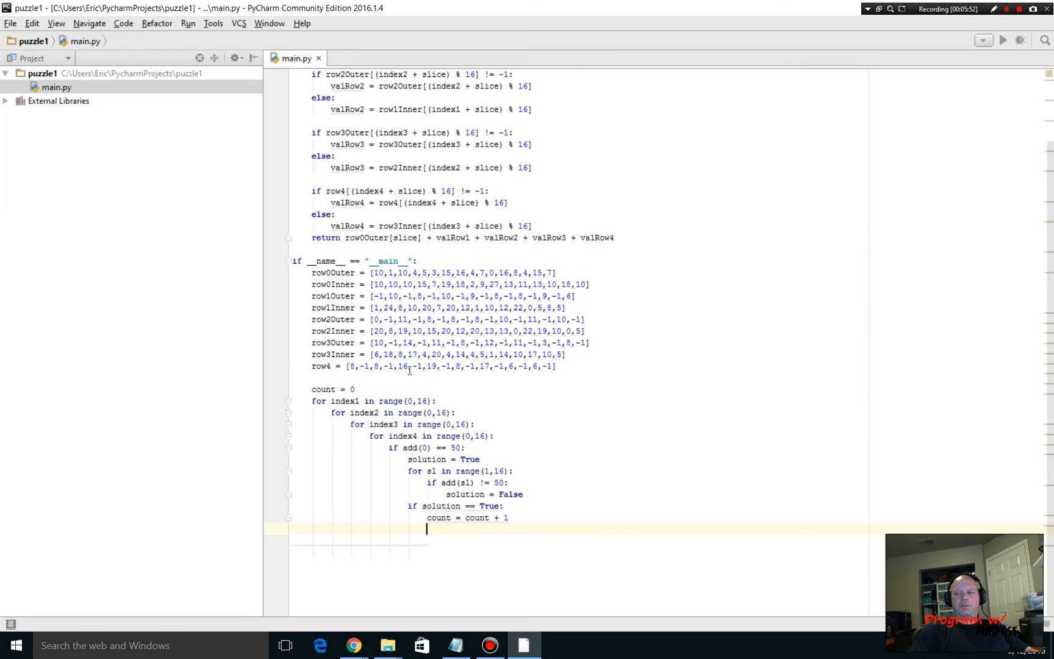
{"action": "key", "text": "alt+Tab"}
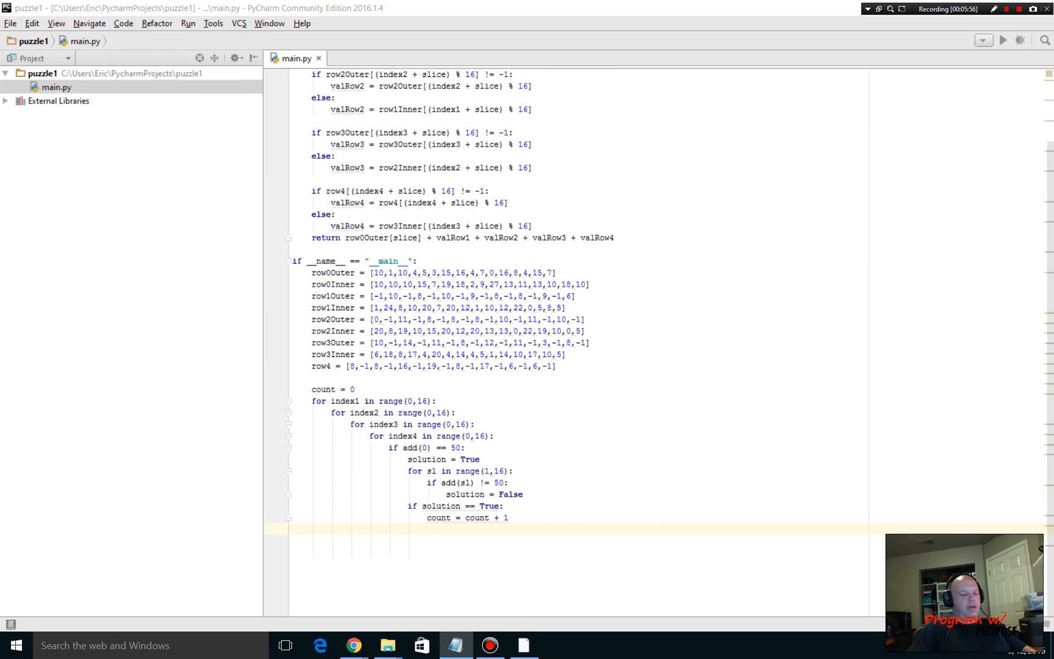
- Paste the solution print and slice loop, indent the print under the solution check and wrap its long line
{"action": "left_click", "coordinate": [294, 534]}
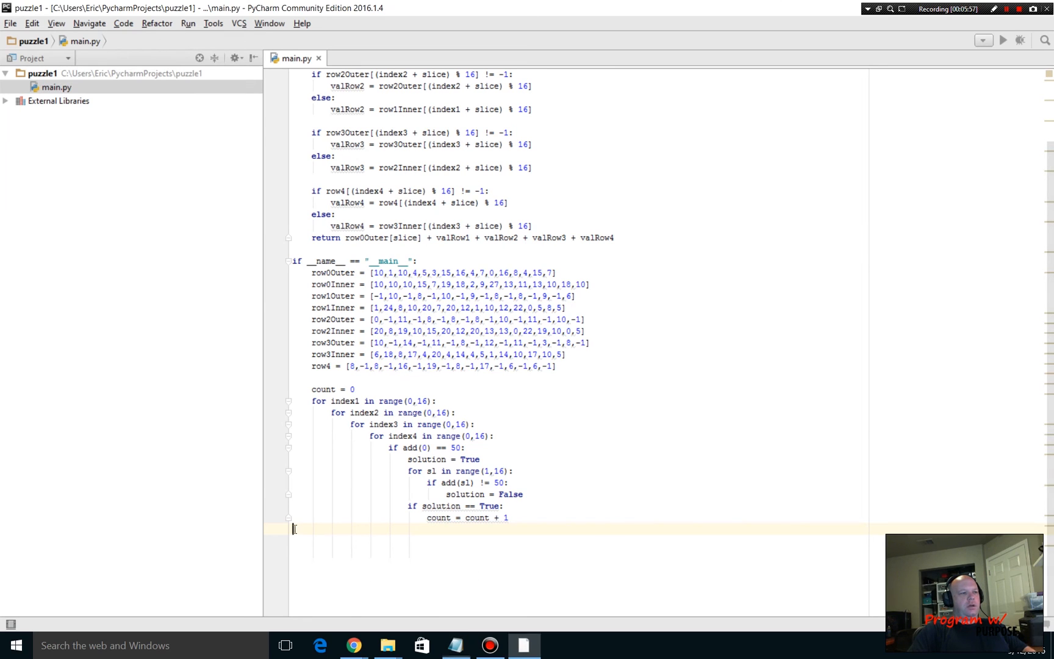
{"action": "type", "text": "print('Solution with index values: ' + str(index1) + ' ' + str(index2) + ' ' + str(index3) + ' ' + str(     index4) + ' for a total number of solutions: ' + str(count)) for i in range(0, 5):     print('Solution with Slice ' + str(i) + ' values:\\t ' + str(row1Outer[(index1 + i) % 16]) + '\\t\\t' + str(         row2Outer[(index2 + i) % 16]) + '\\t\\t' + str(row3Outer[(index3 + i) % 16]) + '\\t\\t' + str(         row4[(index4 + i) % 16]))"}
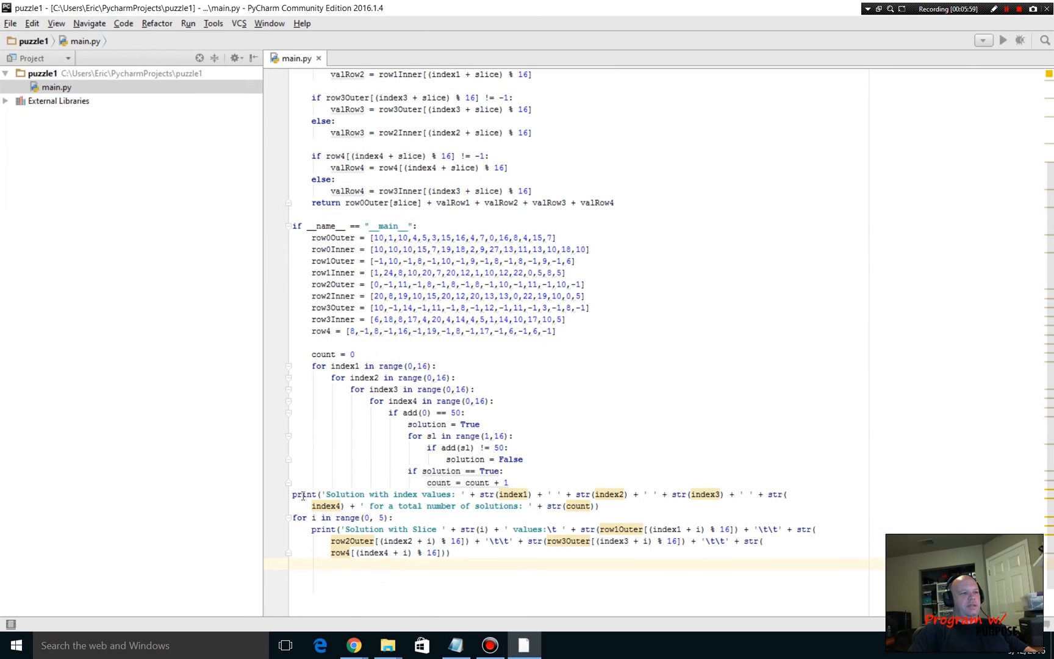
{"action": "left_click", "coordinate": [294, 492]}
{"action": "key", "text": "Tab"}
{"action": "key", "text": "Tab"}
{"action": "key", "text": "Tab"}
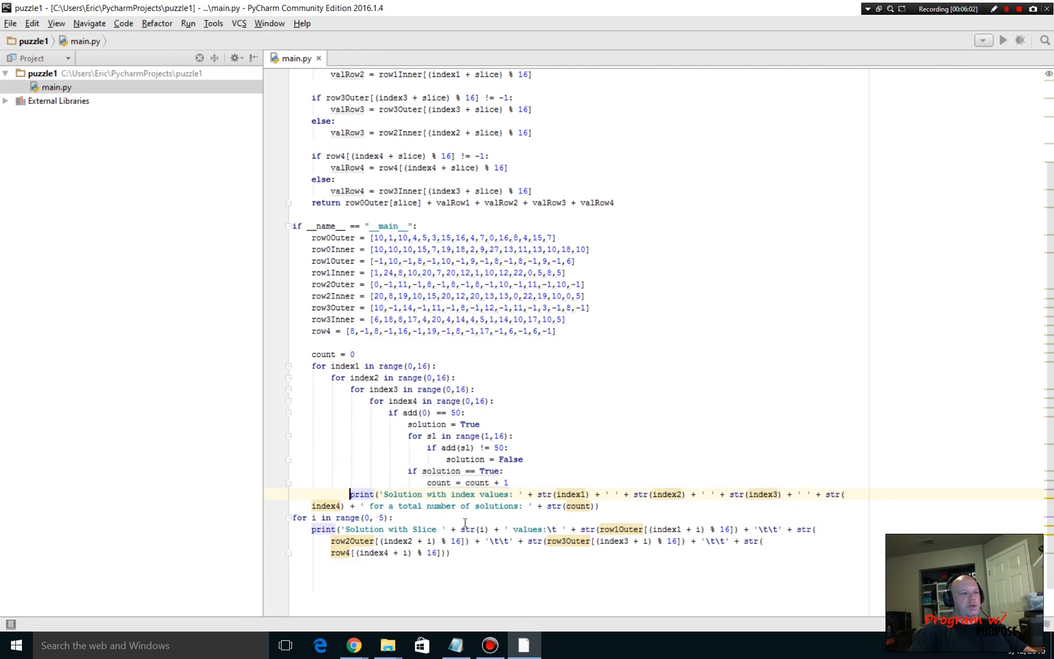
{"action": "key", "text": "Tab"}
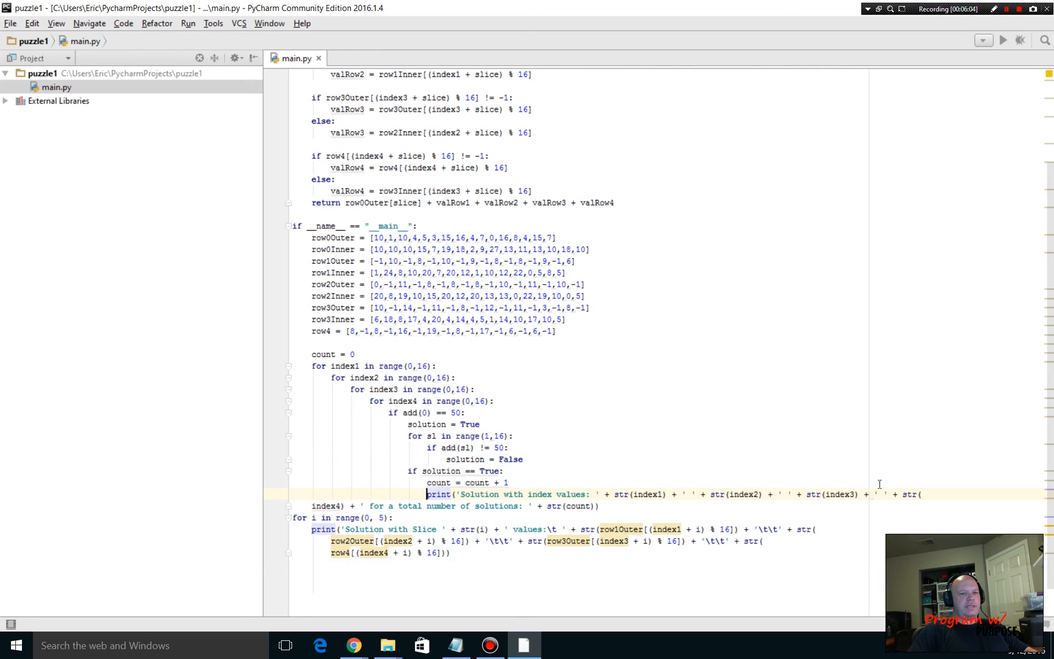
{"action": "left_click", "coordinate": [314, 505]}
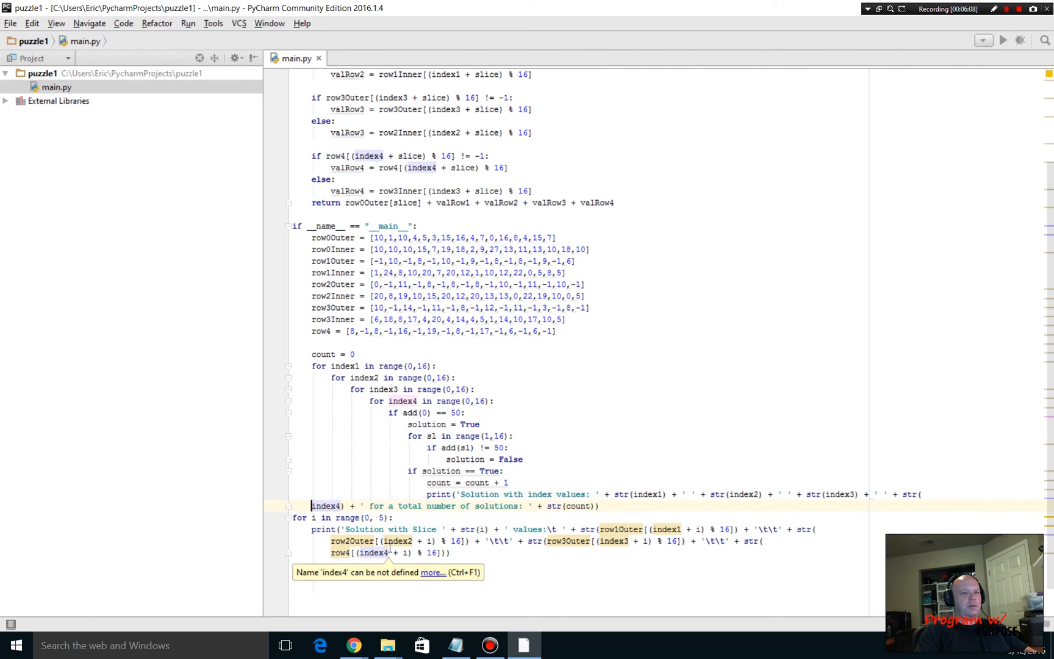
{"action": "key", "text": "BackSpace"}
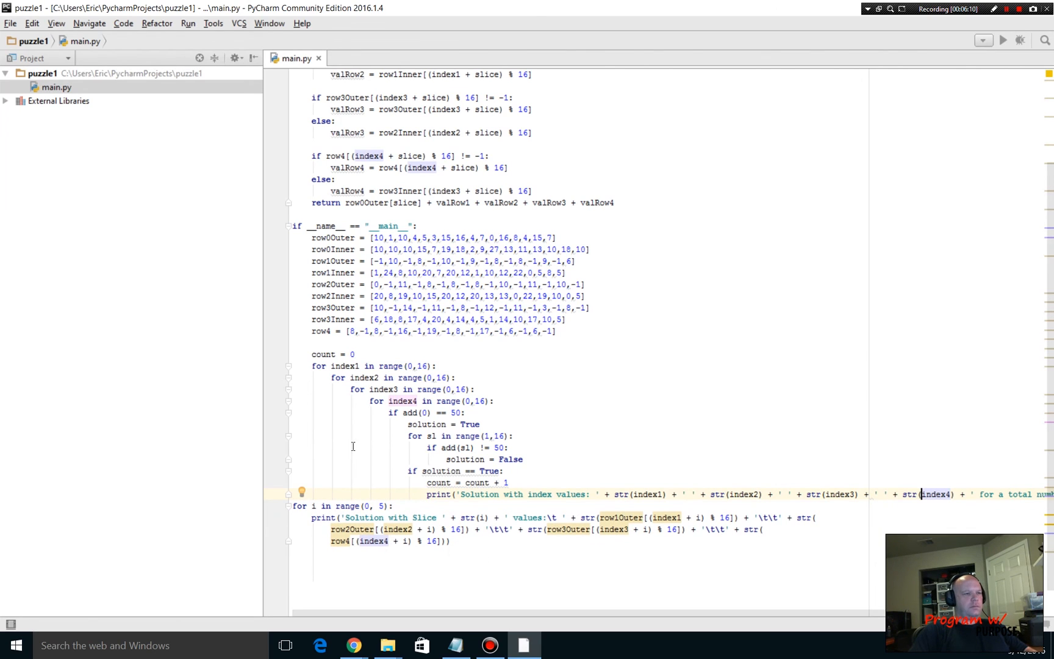
{"action": "left_click", "coordinate": [865, 494]}
{"action": "key", "text": "Return"}
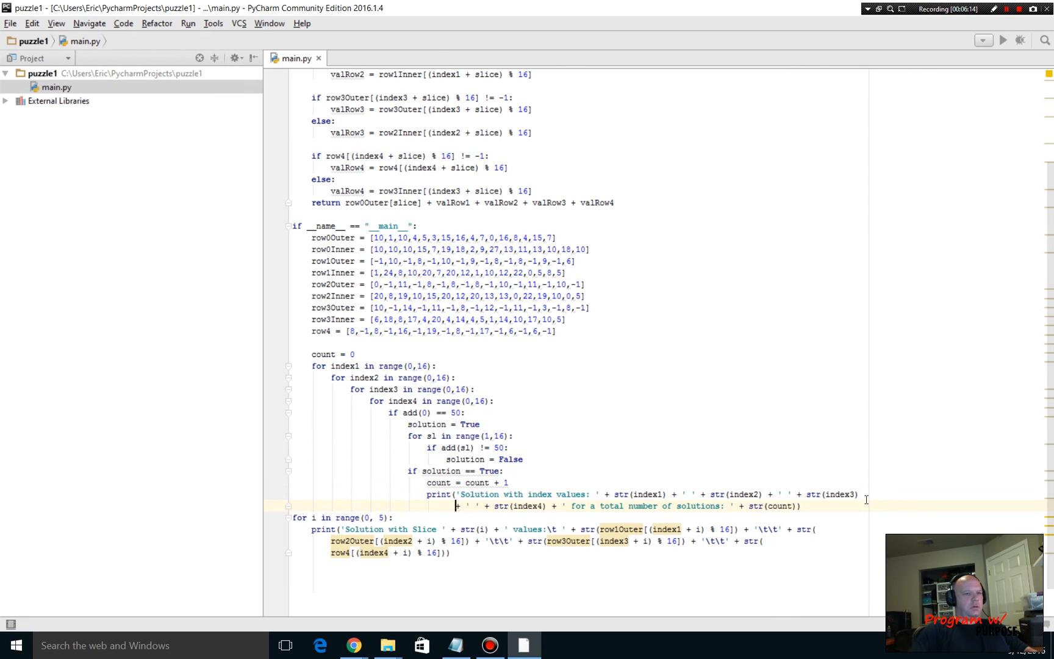
- Nest the for-i slice-printing loop under the solution branch, aligning its continuation lines and joining the row4 line
{"action": "left_click", "coordinate": [294, 517]}
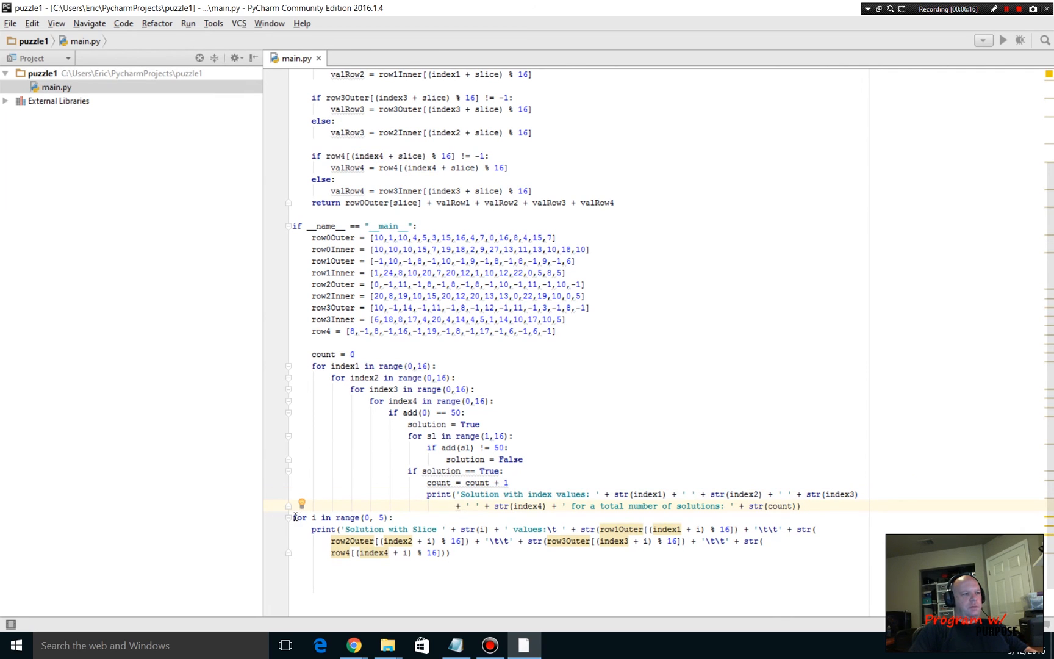
{"action": "key", "text": "Tab"}
{"action": "key", "text": "Tab"}
{"action": "key", "text": "Tab"}
{"action": "key", "text": "Tab"}
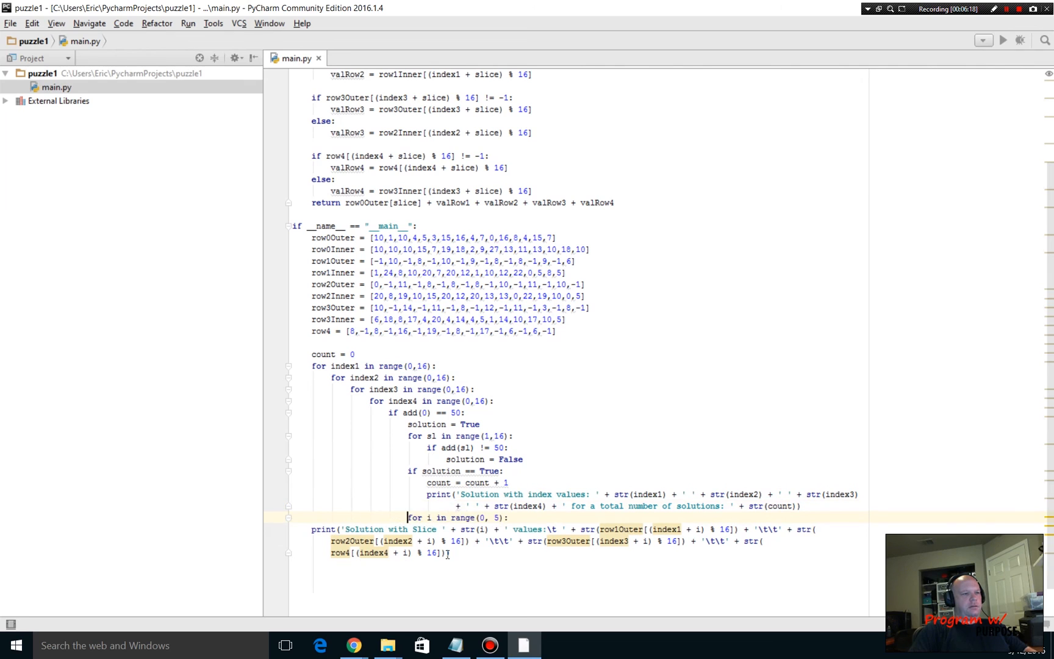
{"action": "key", "text": "Tab"}
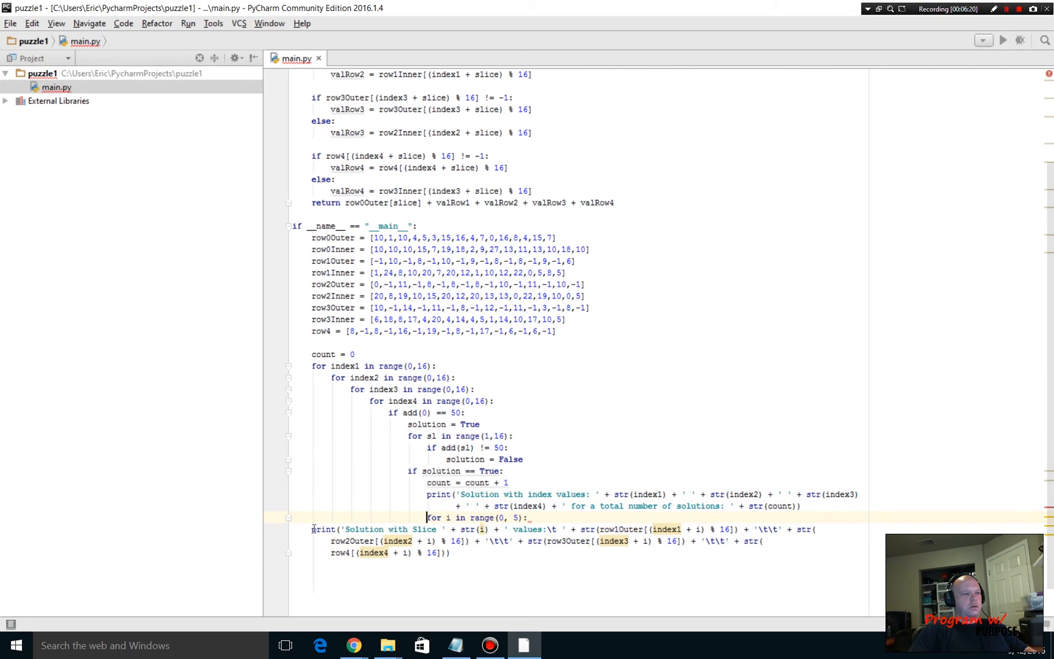
{"action": "left_click", "coordinate": [314, 529]}
{"action": "key", "text": "Tab"}
{"action": "key", "text": "Tab"}
{"action": "key", "text": "Tab"}
{"action": "key", "text": "Tab"}
{"action": "key", "text": "Tab"}
{"action": "key", "text": "Tab"}
{"action": "key", "text": "Tab"}
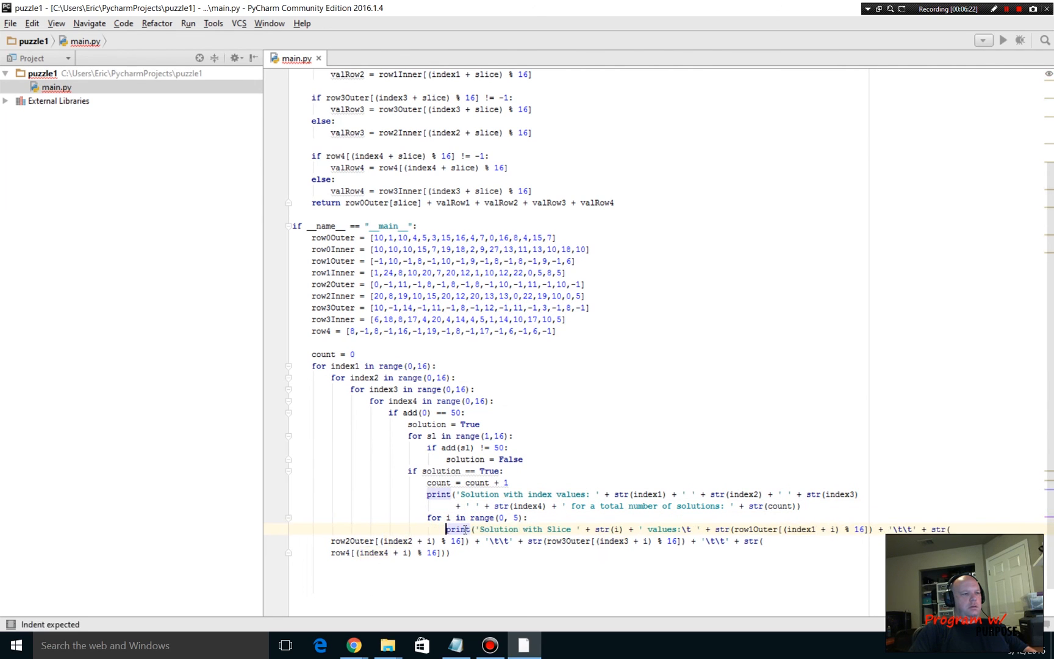
{"action": "left_click", "coordinate": [332, 541]}
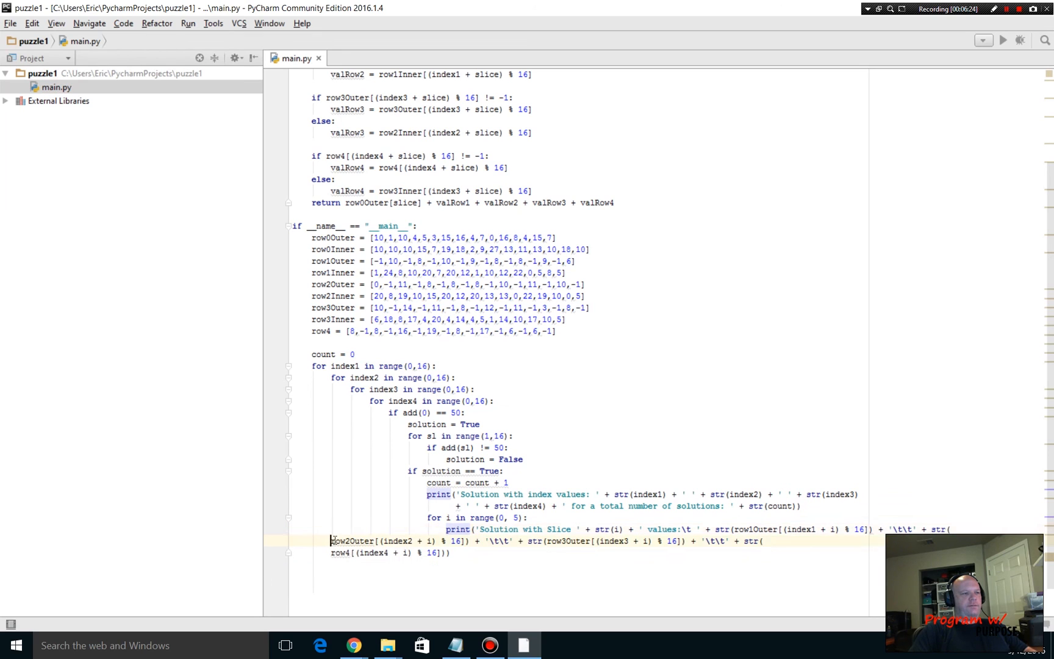
{"action": "key", "text": "Tab"}
{"action": "key", "text": "Tab"}
{"action": "key", "text": "Tab"}
{"action": "key", "text": "Tab"}
{"action": "key", "text": "Tab"}
{"action": "key", "text": "Tab"}
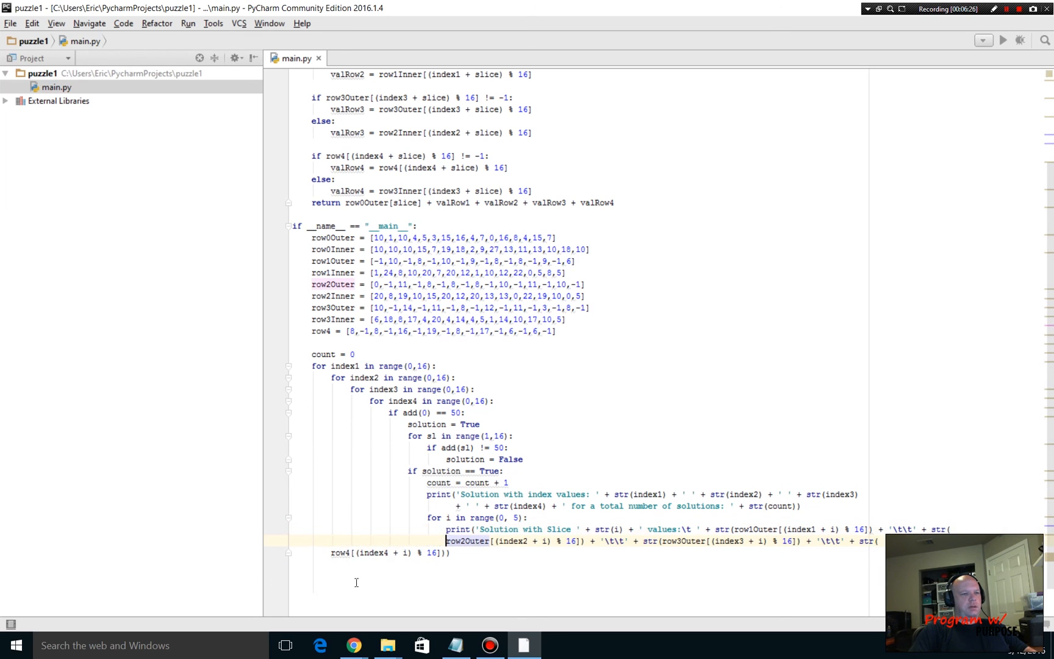
{"action": "left_click", "coordinate": [333, 553]}
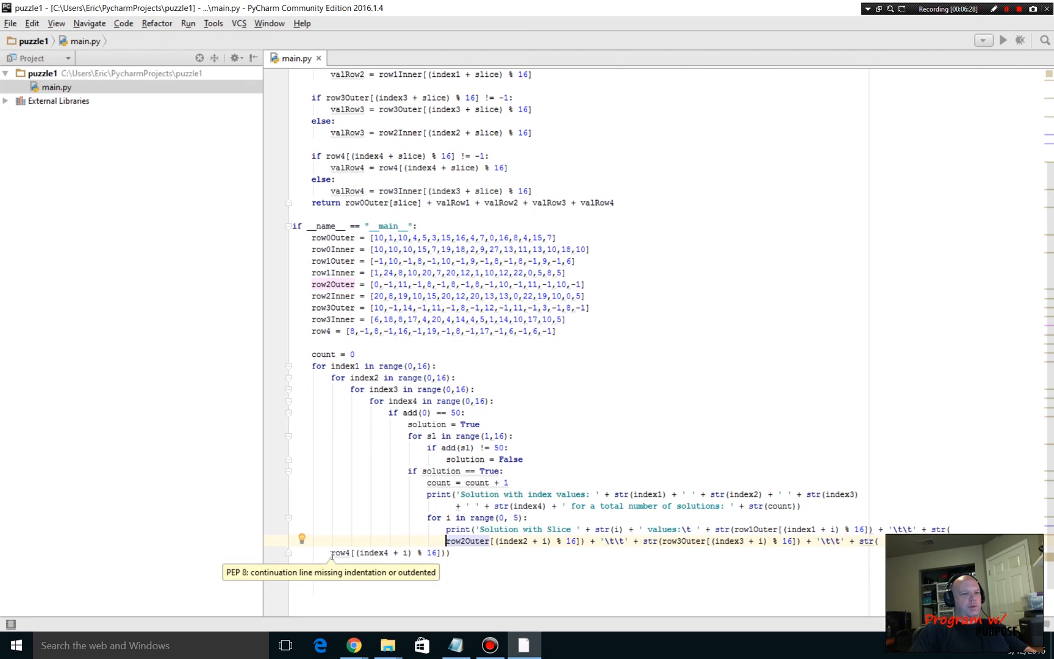
{"action": "key", "text": "BackSpace"}
{"action": "key", "text": "BackSpace"}
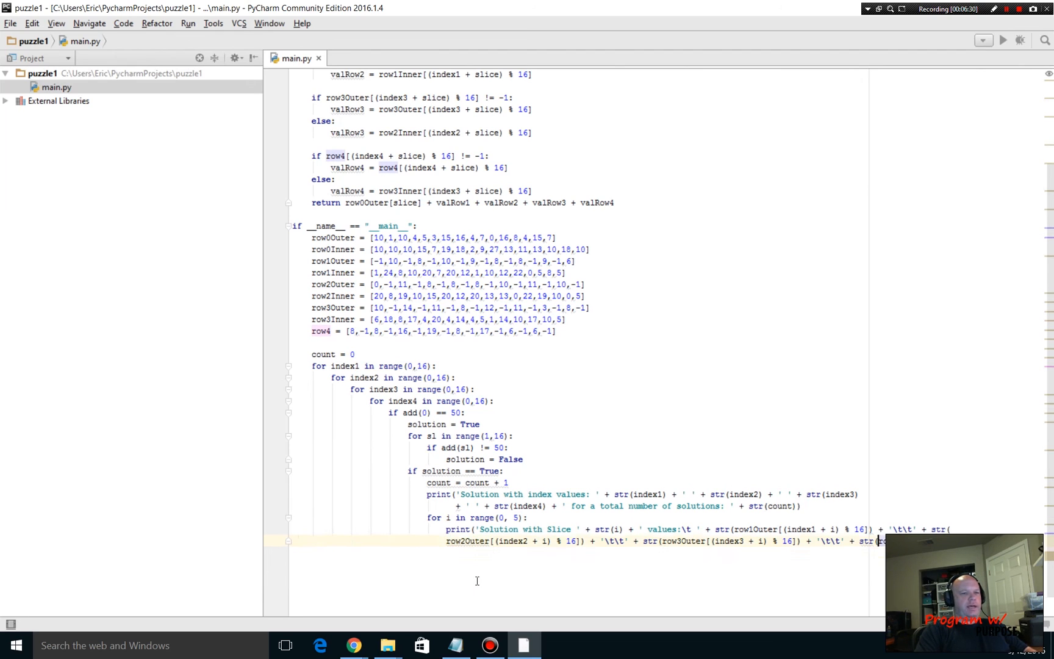
{"action": "key", "text": "BackSpace"}
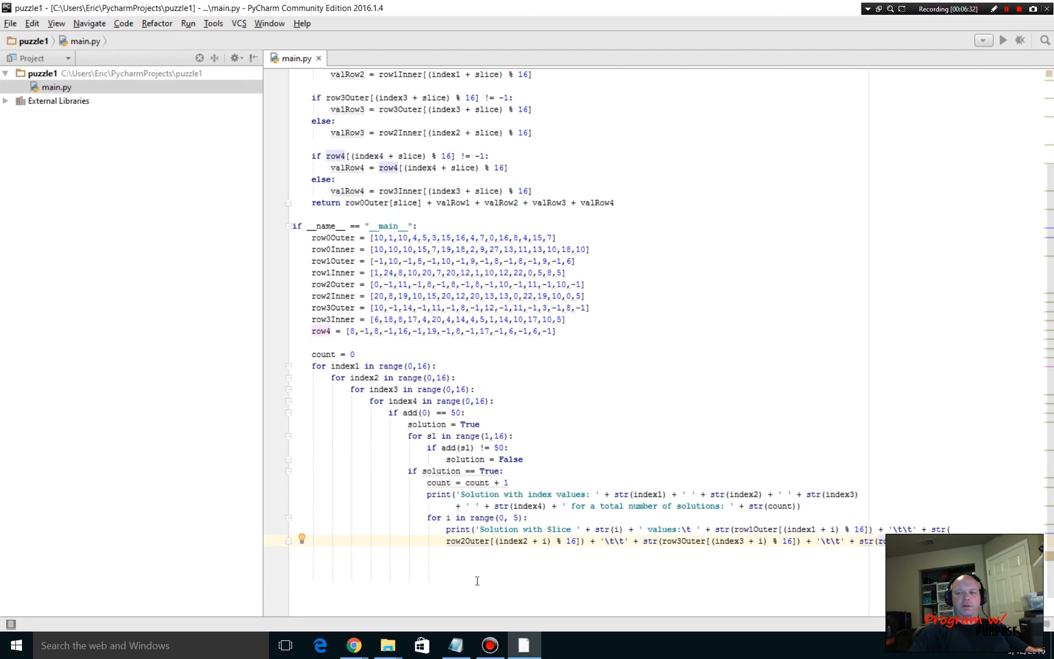
{"action": "left_click", "coordinate": [669, 404]}
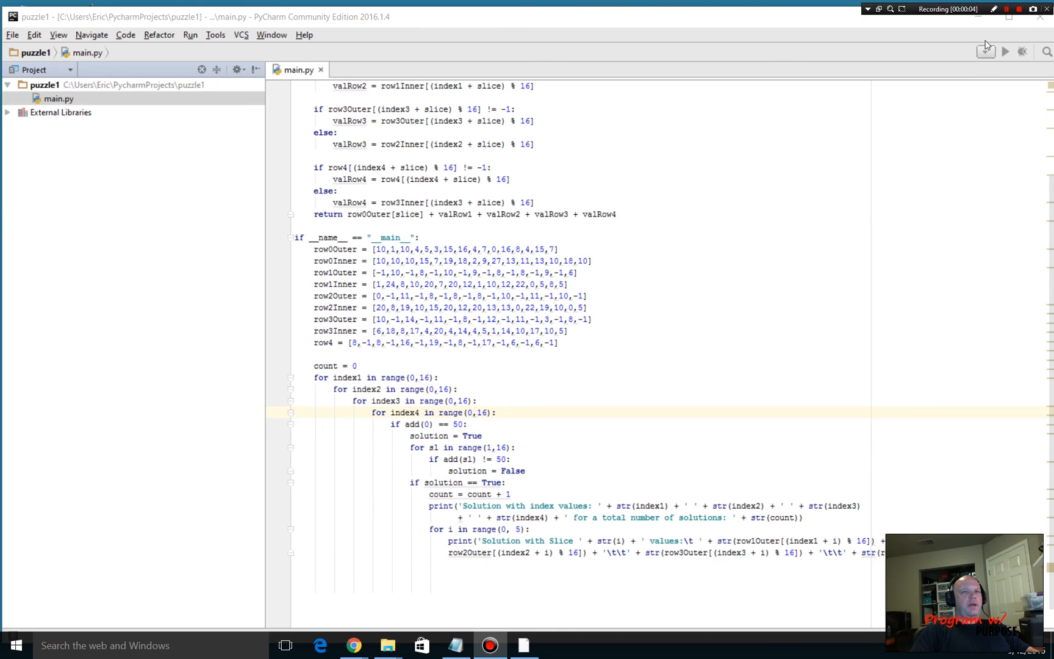
- Create a new Python run configuration with the project's main.py as its script
{"action": "left_click", "coordinate": [986, 52]}
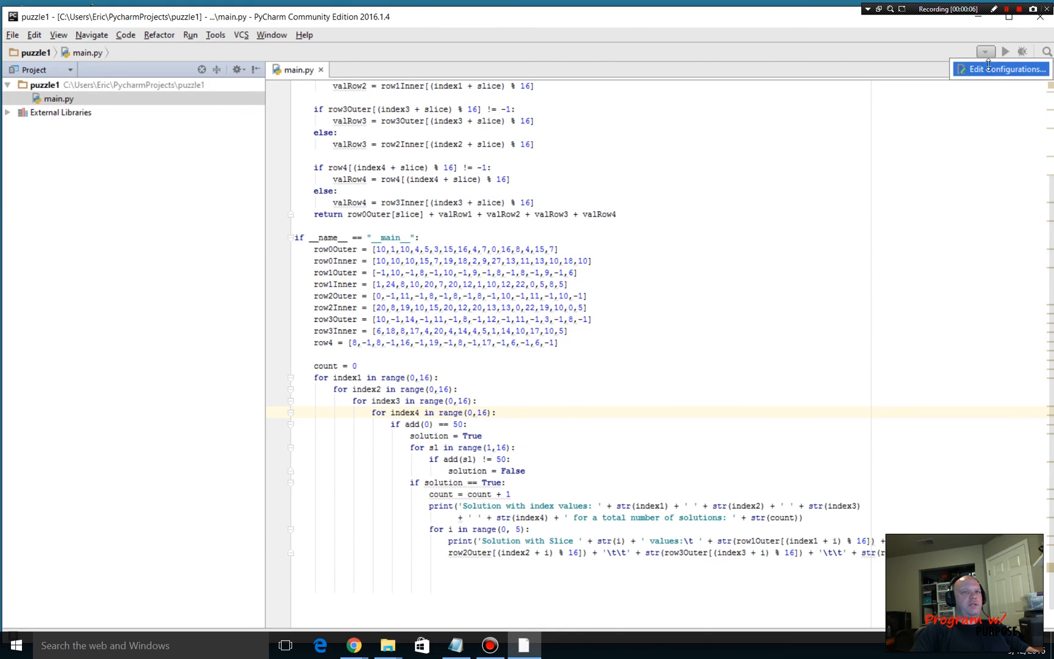
{"action": "left_click", "coordinate": [989, 69]}
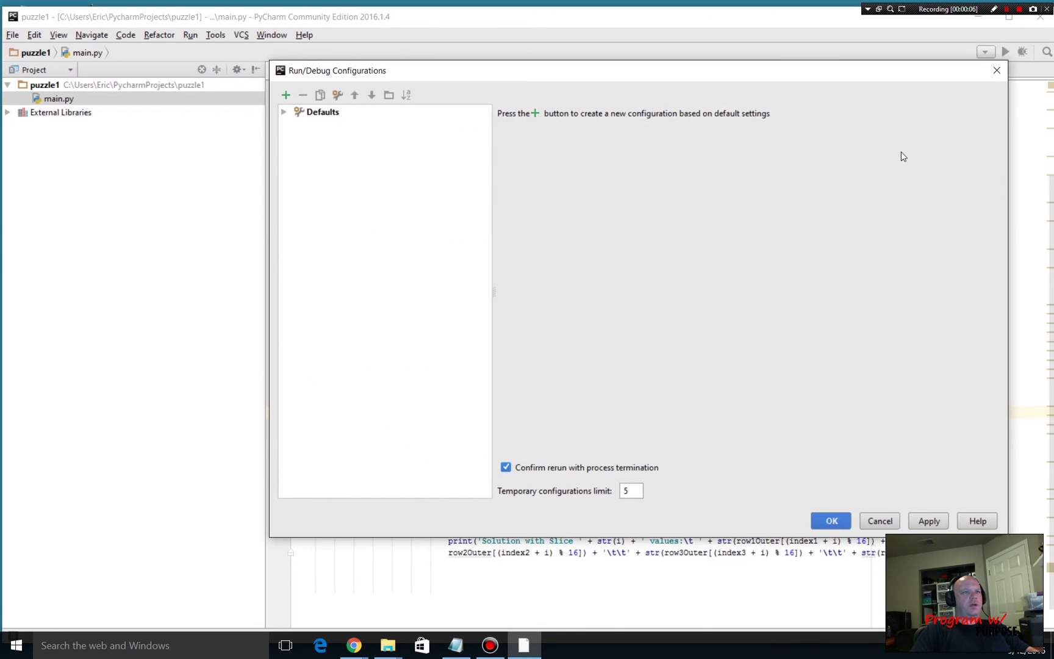
{"action": "left_click", "coordinate": [286, 96]}
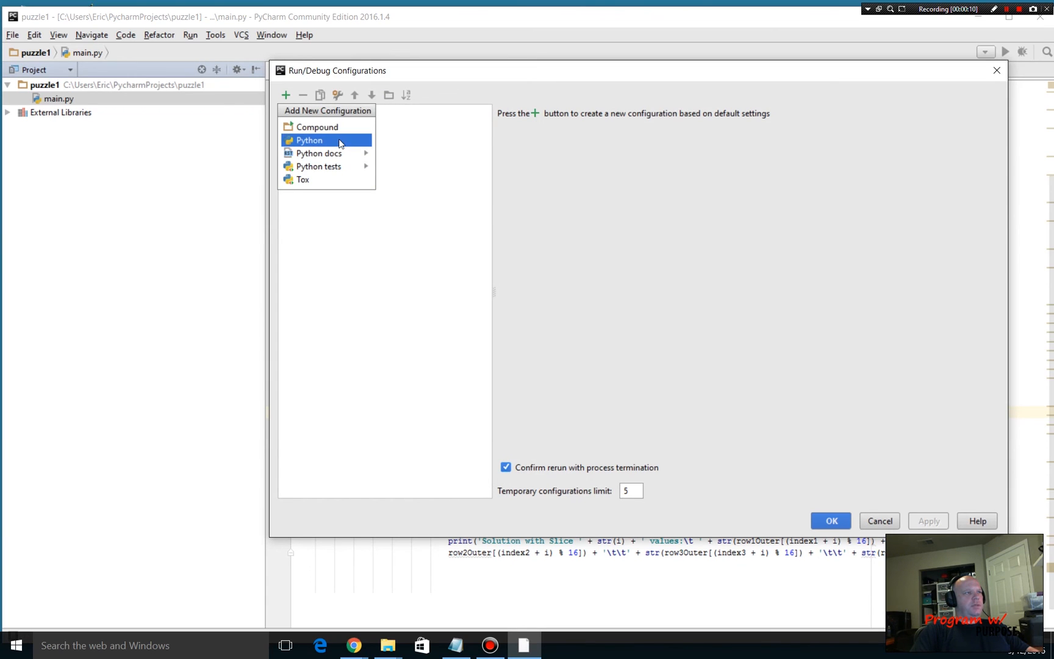
{"action": "left_click", "coordinate": [309, 140]}
{"action": "left_click", "coordinate": [633, 138]}
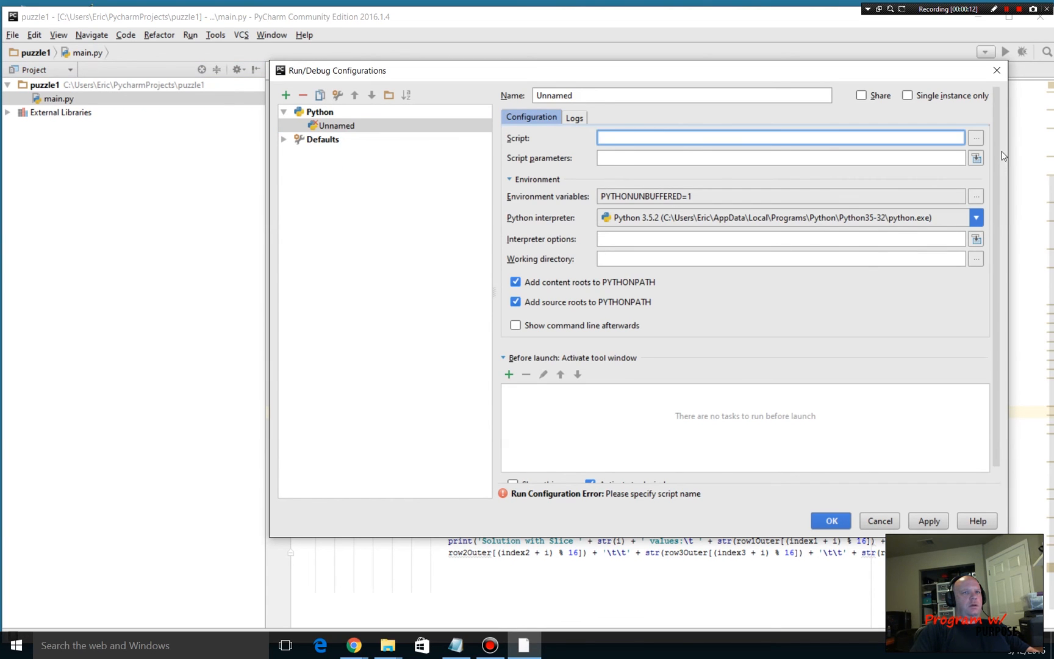
{"action": "left_click", "coordinate": [976, 139]}
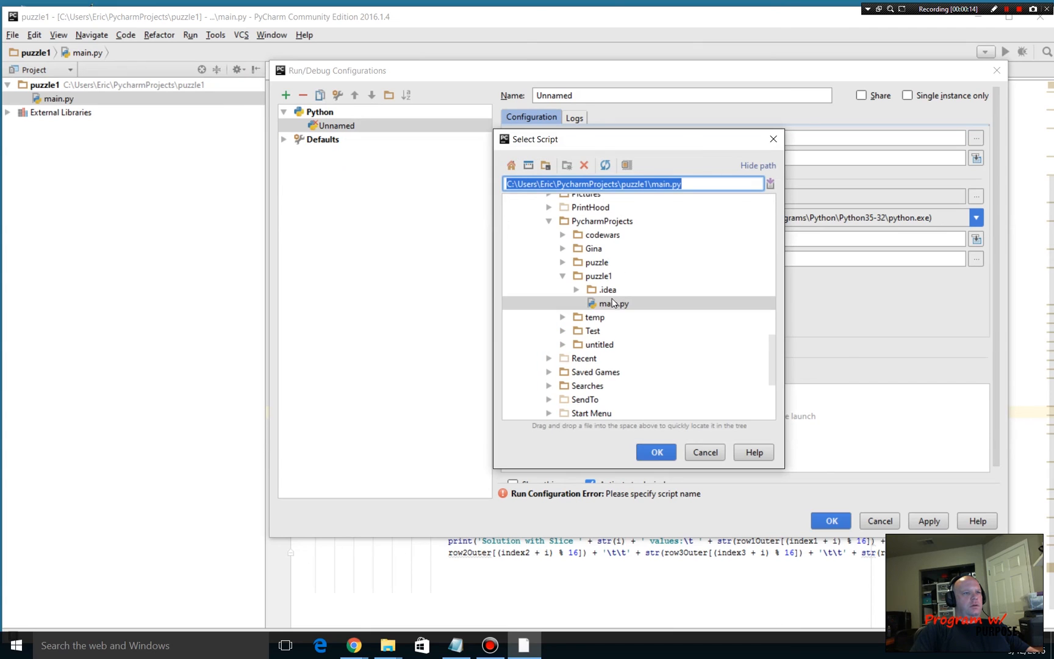
{"action": "left_click", "coordinate": [615, 304]}
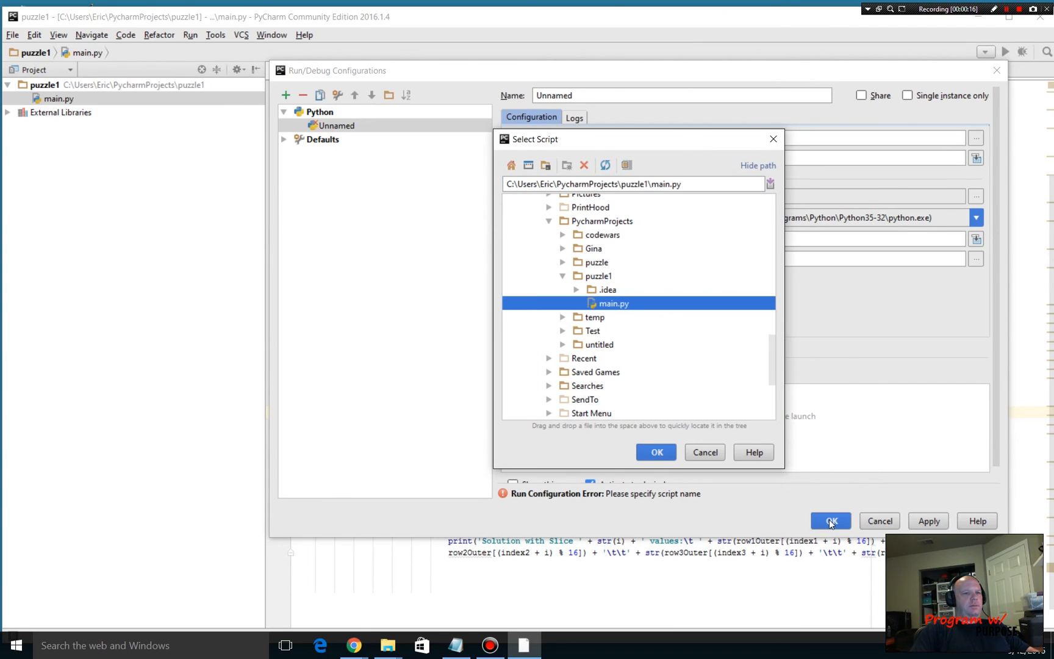
{"action": "left_click", "coordinate": [656, 453]}
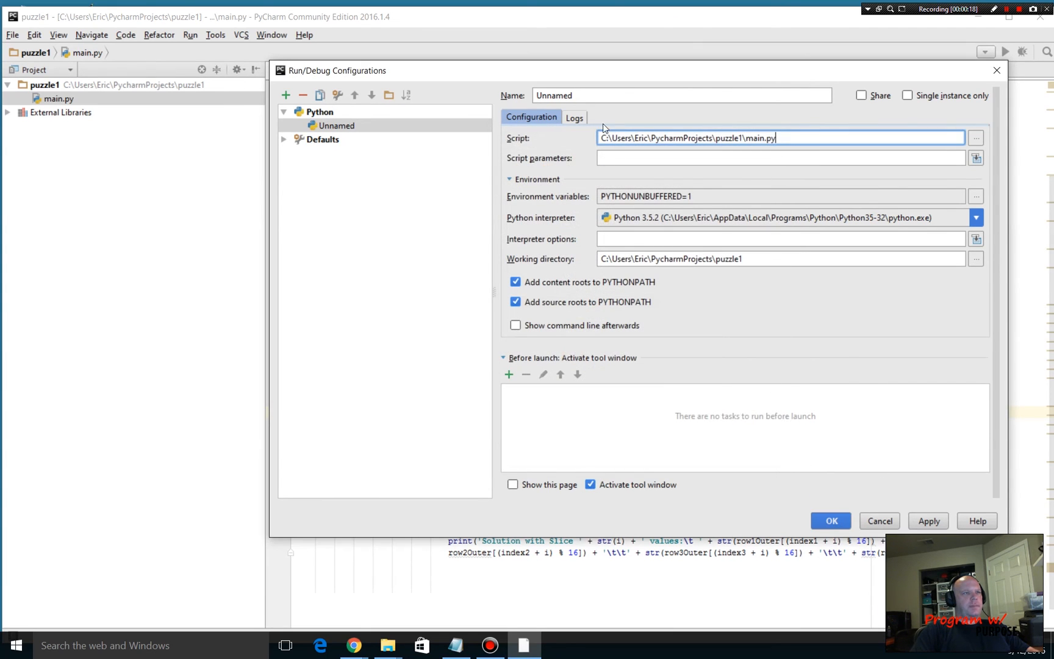
- Name the configuration 'Main' and save it
{"action": "left_click", "coordinate": [597, 96]}
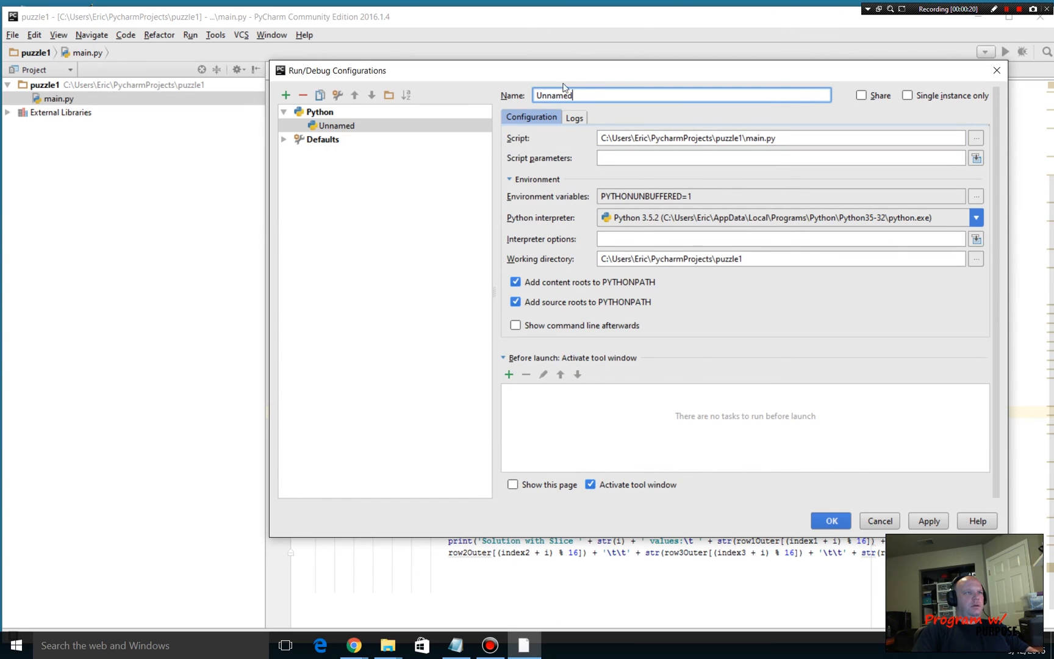
{"action": "left_click_drag", "start_coordinate": [577, 95], "coordinate": [498, 100]}
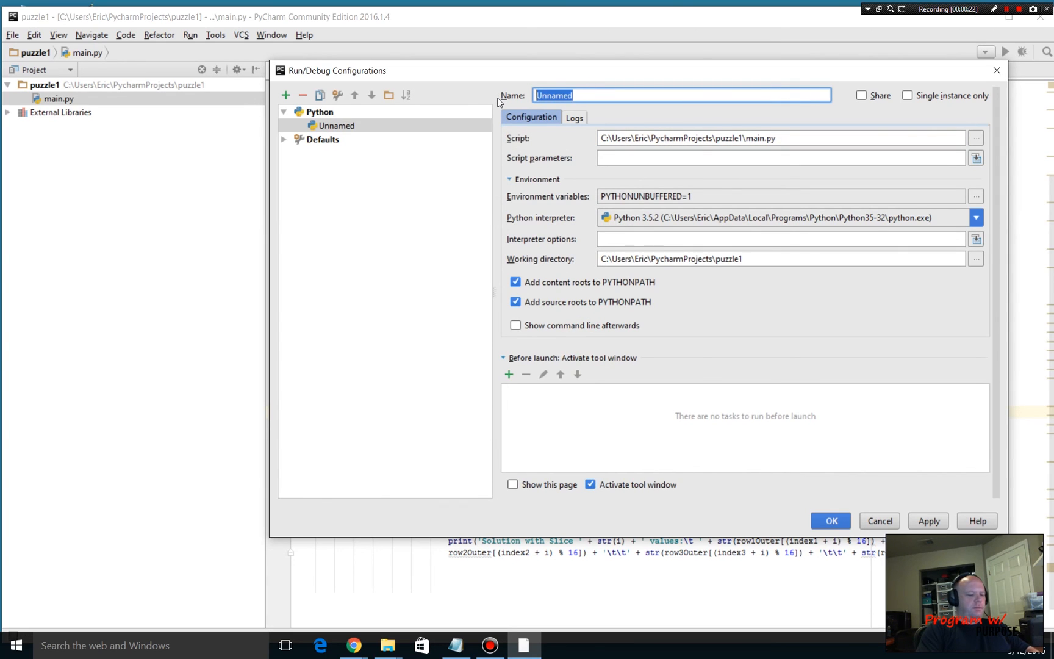
{"action": "type", "text": "Main"}
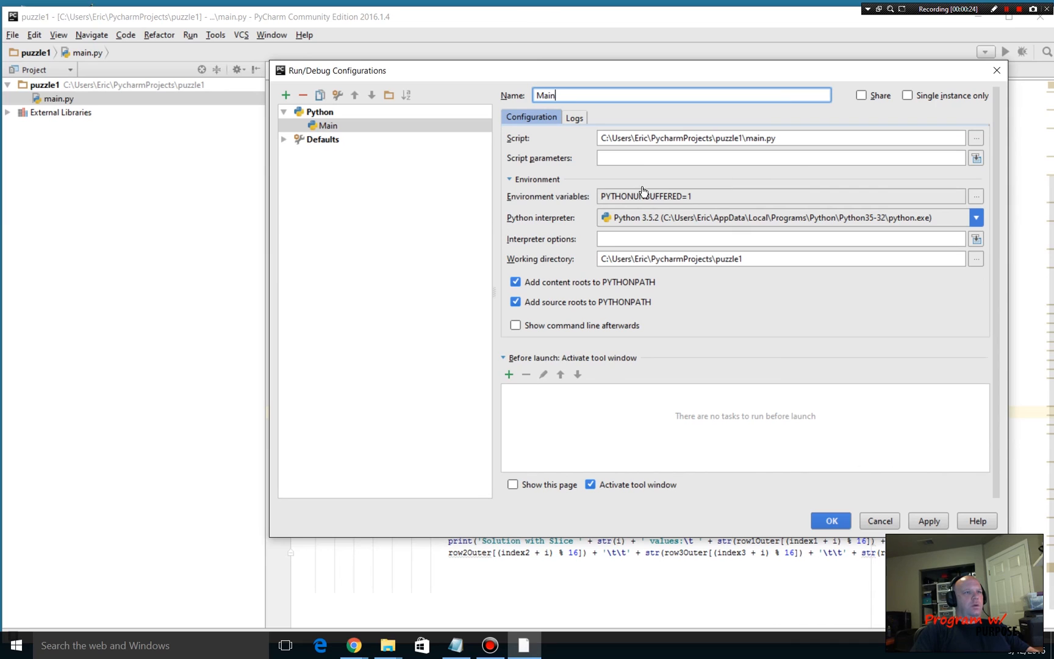
{"action": "left_click", "coordinate": [635, 158]}
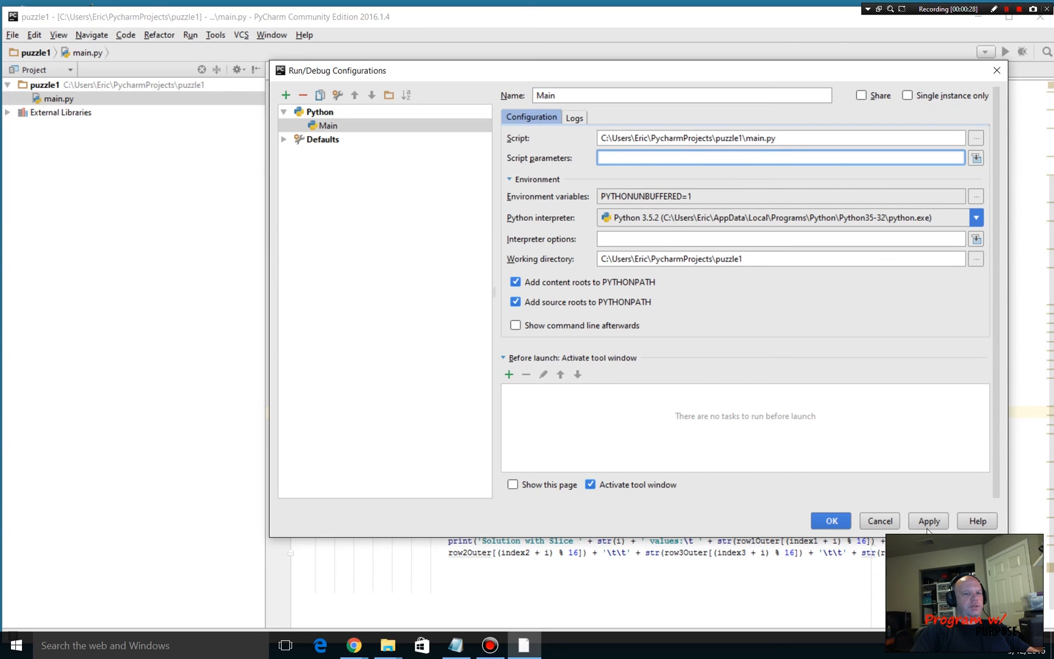
{"action": "left_click", "coordinate": [831, 521]}
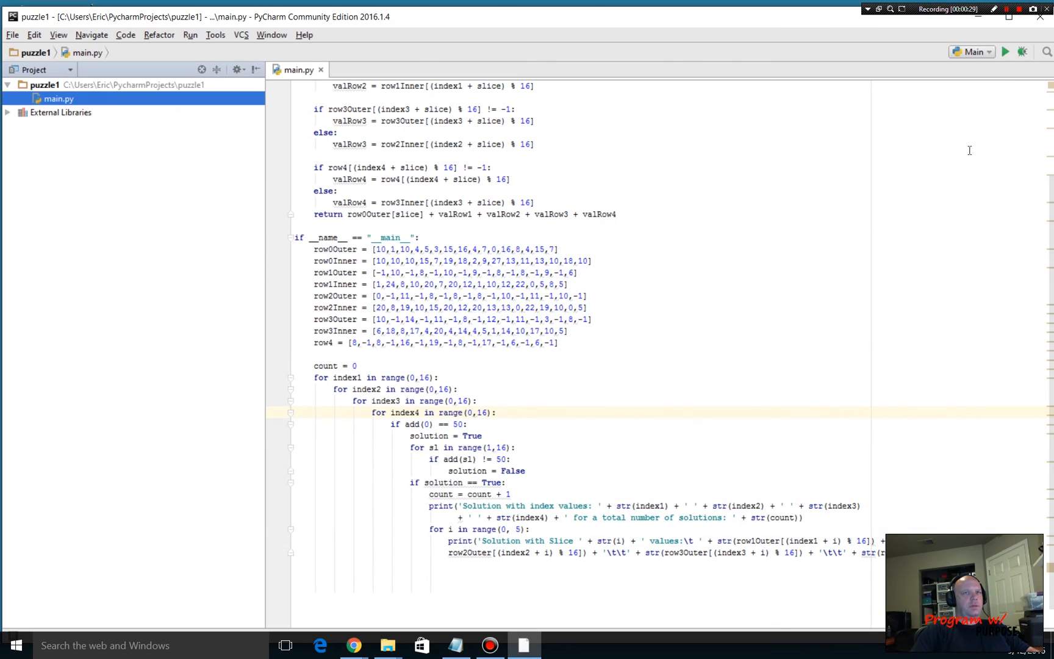
- Run the Main configuration and point out the single solution 10 3 0 2 and its five slice rows in the console
{"action": "left_click", "coordinate": [1023, 52]}
{"action": "left_click", "coordinate": [1006, 51]}
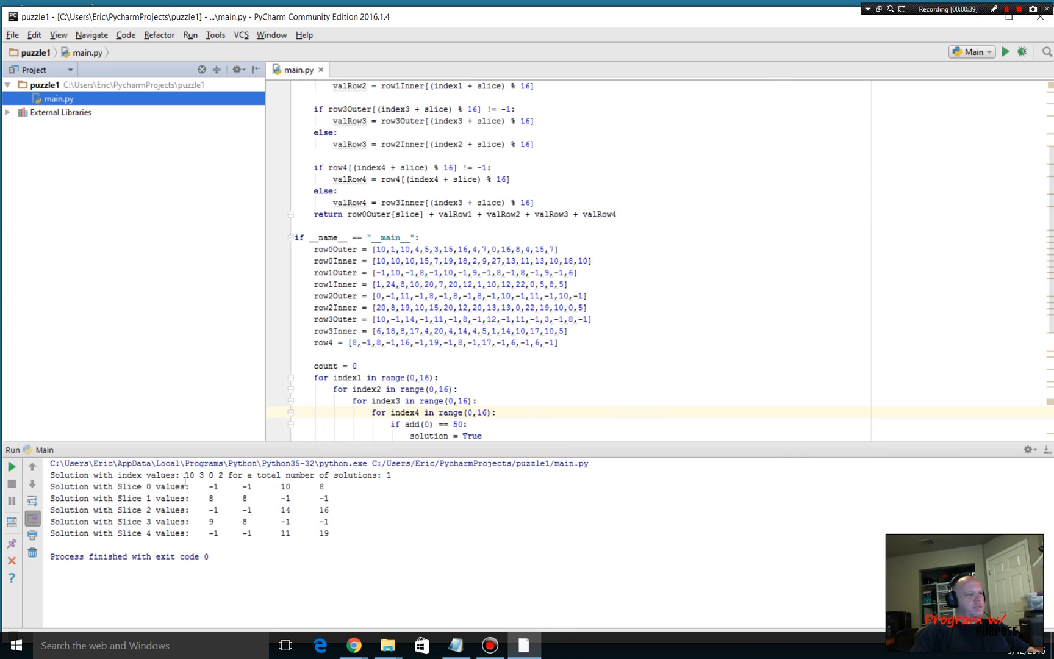
{"action": "left_click_drag", "start_coordinate": [185, 475], "coordinate": [227, 475]}
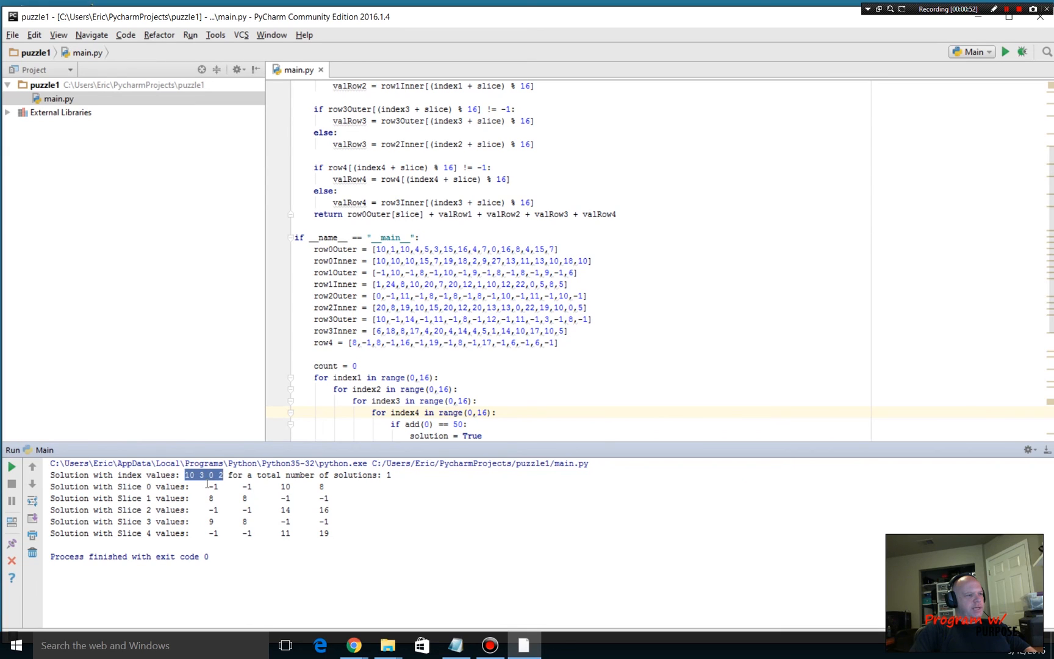
{"action": "left_click_drag", "start_coordinate": [206, 485], "coordinate": [223, 535]}
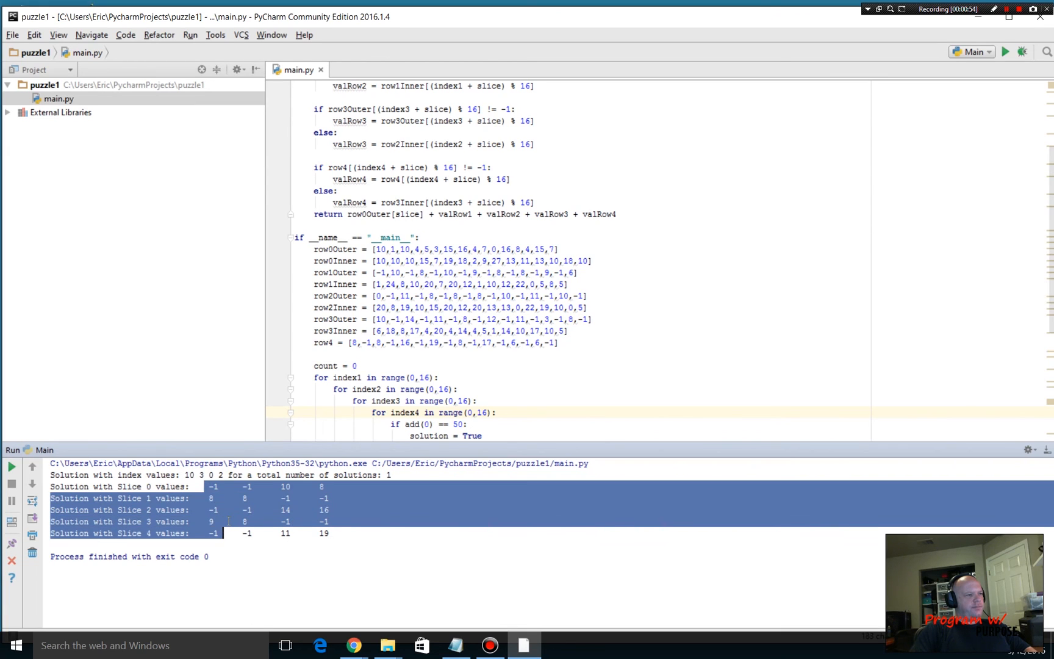
{"action": "left_click", "coordinate": [223, 521]}
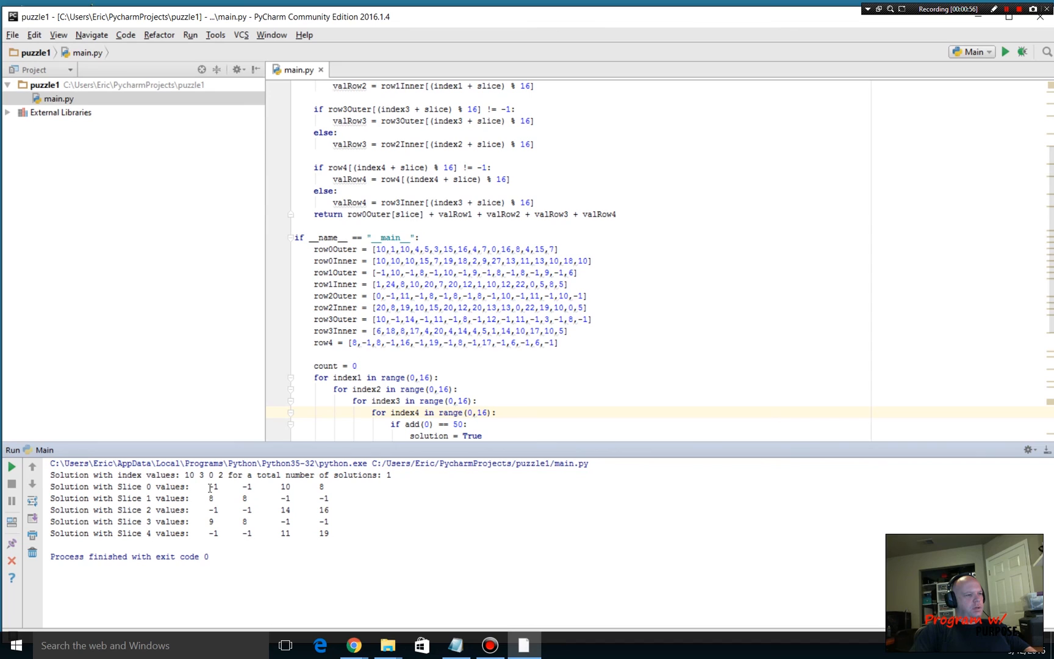